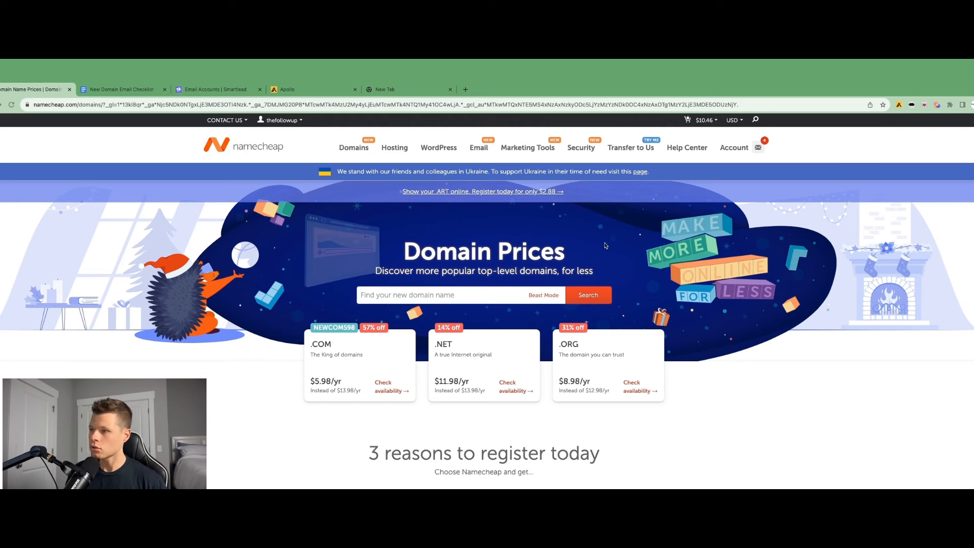
Search Namecheap for the domain usethefollowup
left_click(429, 296)
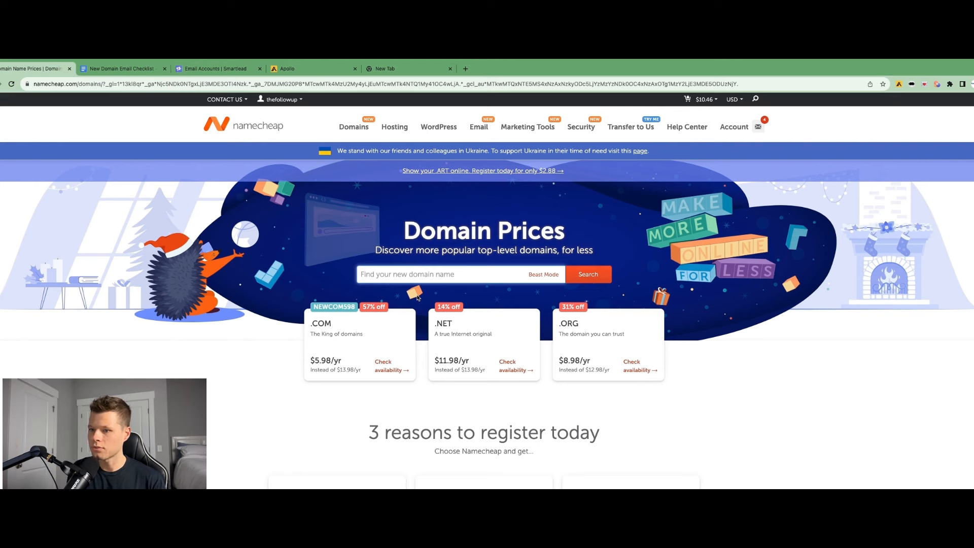
left_click(417, 274)
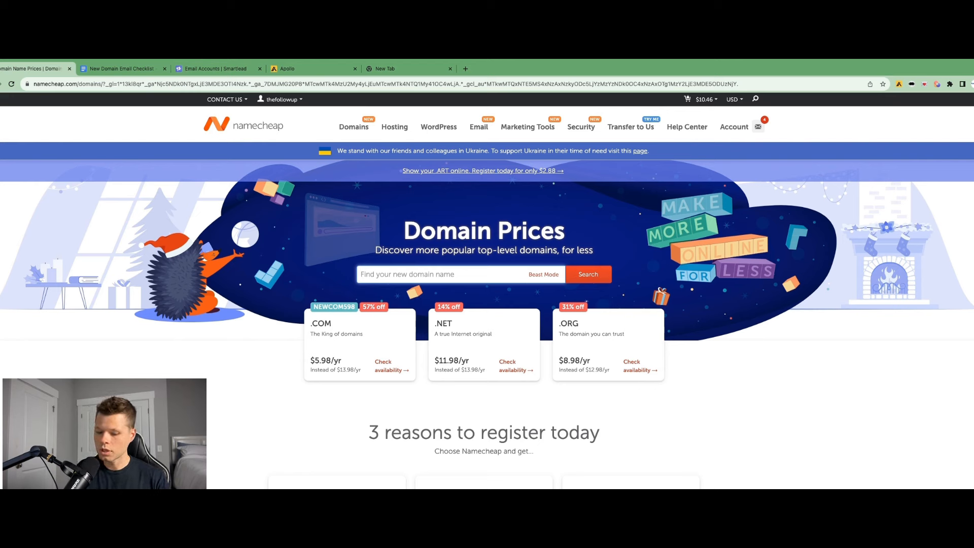
type("usethe")
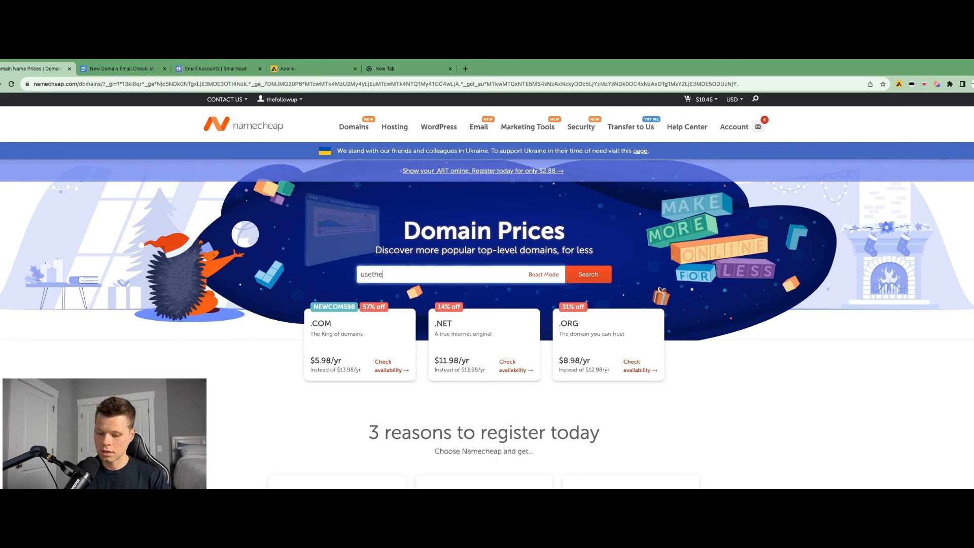
type("followup")
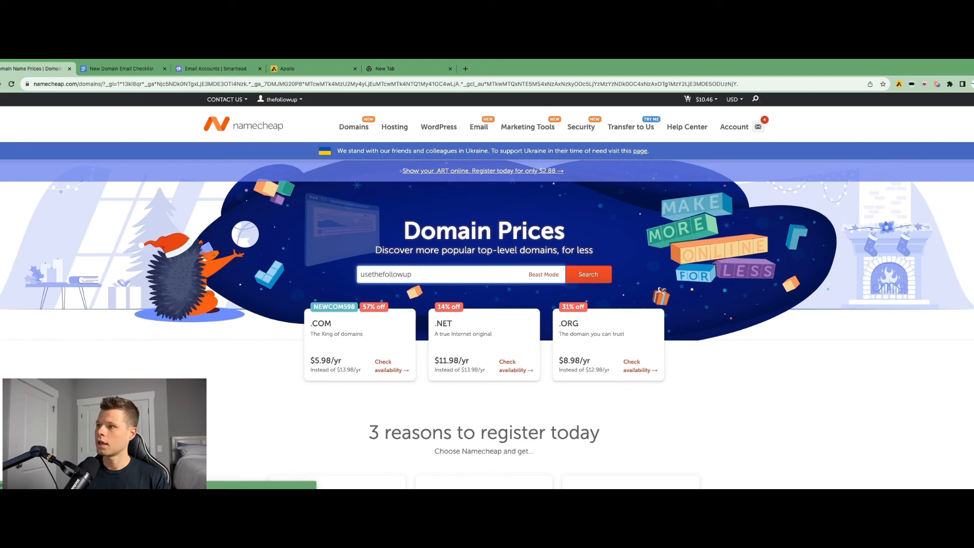
key("Return")
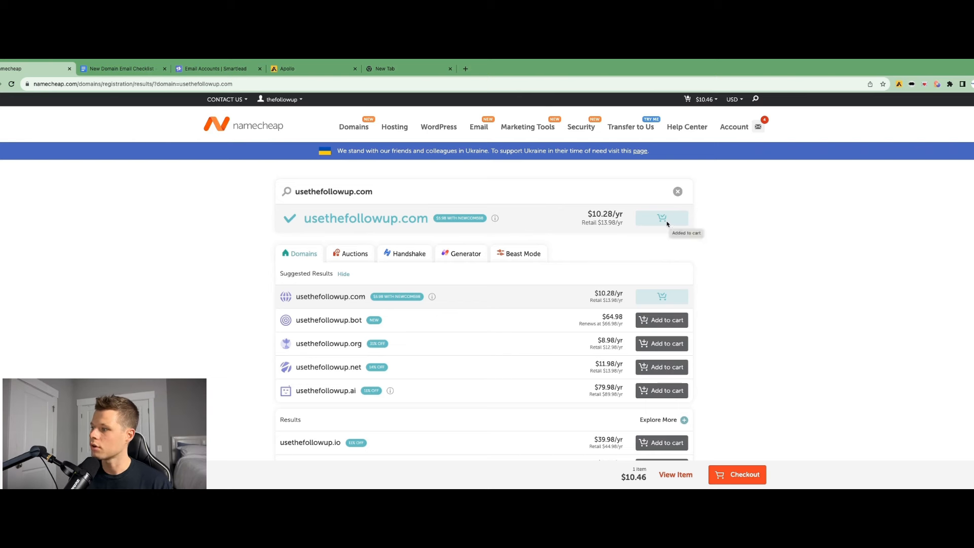
Proceed to checkout for usethefollowup.com and review the cart's auto-renew and privacy options
left_click(732, 475)
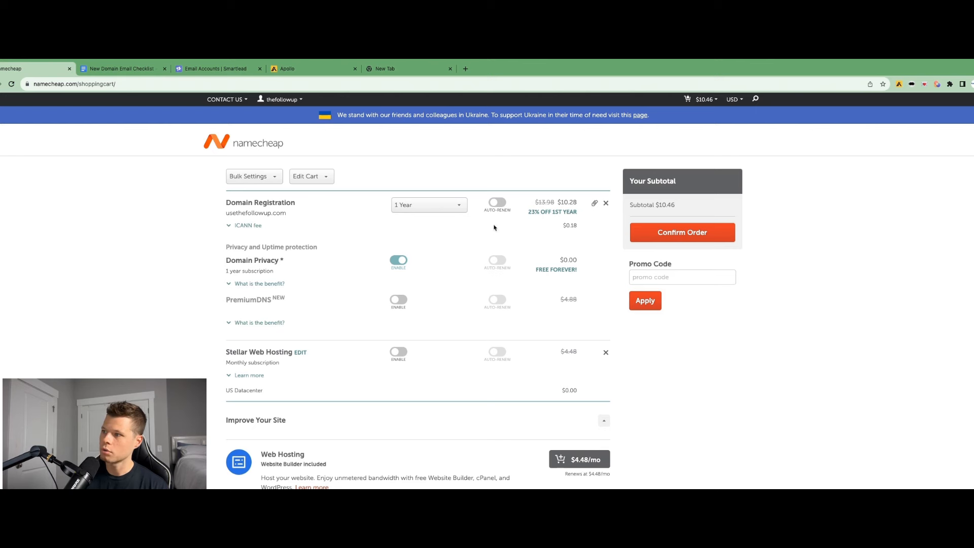
left_click(498, 202)
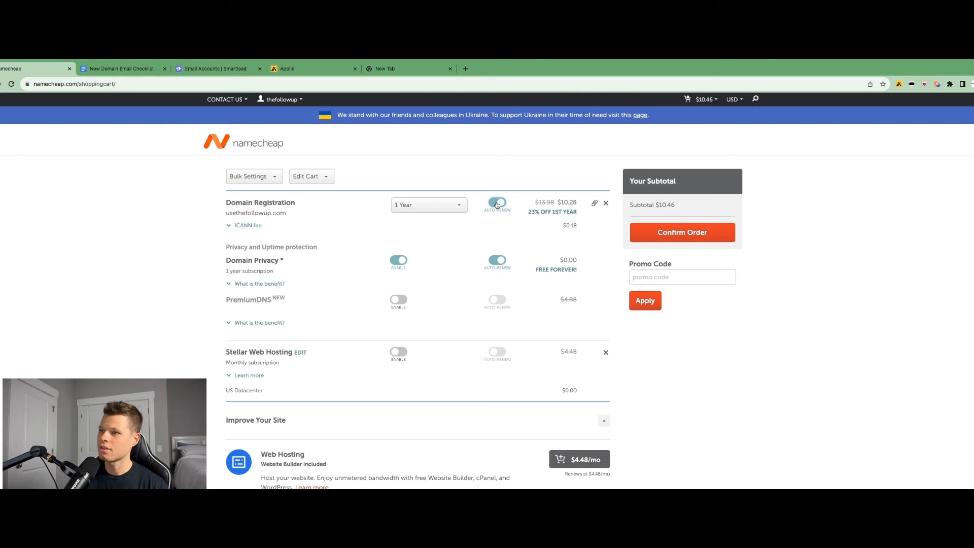
left_click(496, 203)
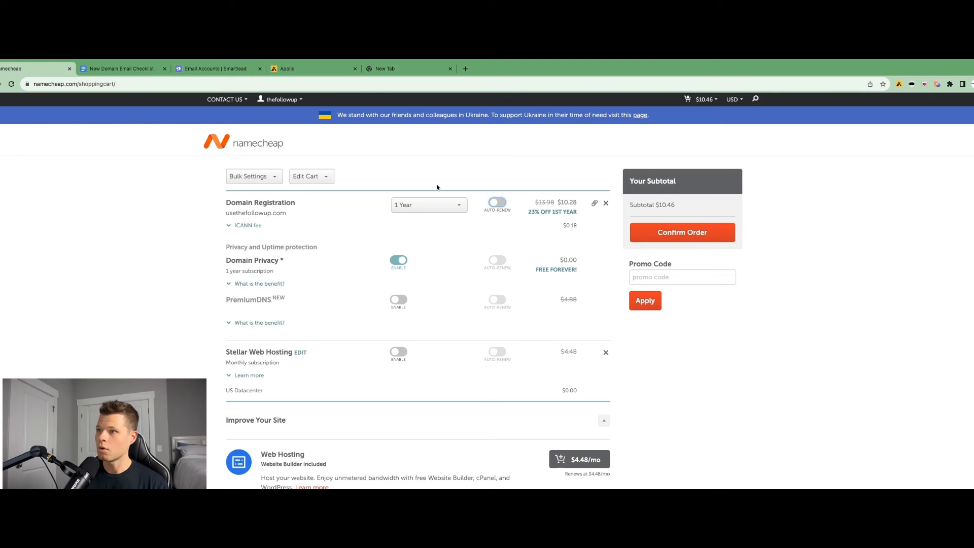
scroll(430, 239, "down", 2)
scroll(430, 239, "up", 2)
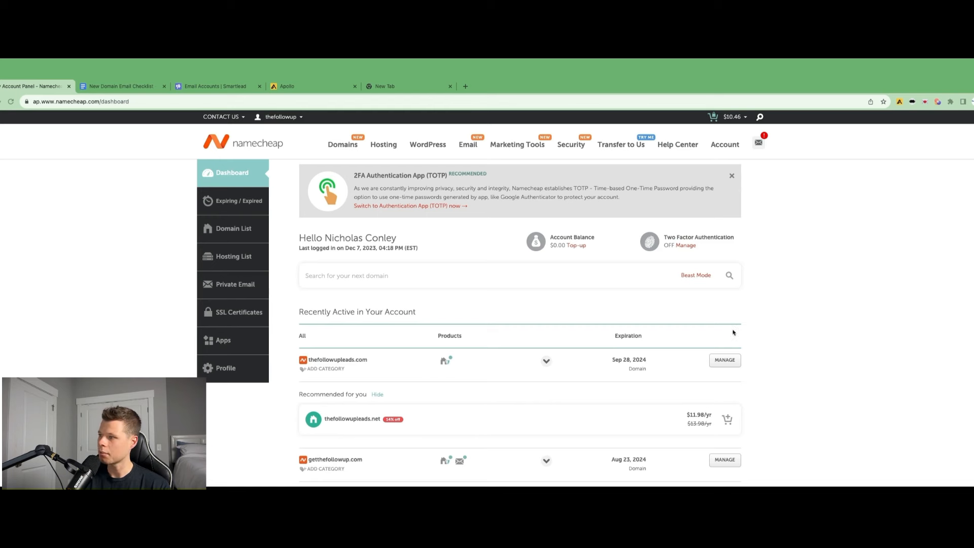
left_click(724, 359)
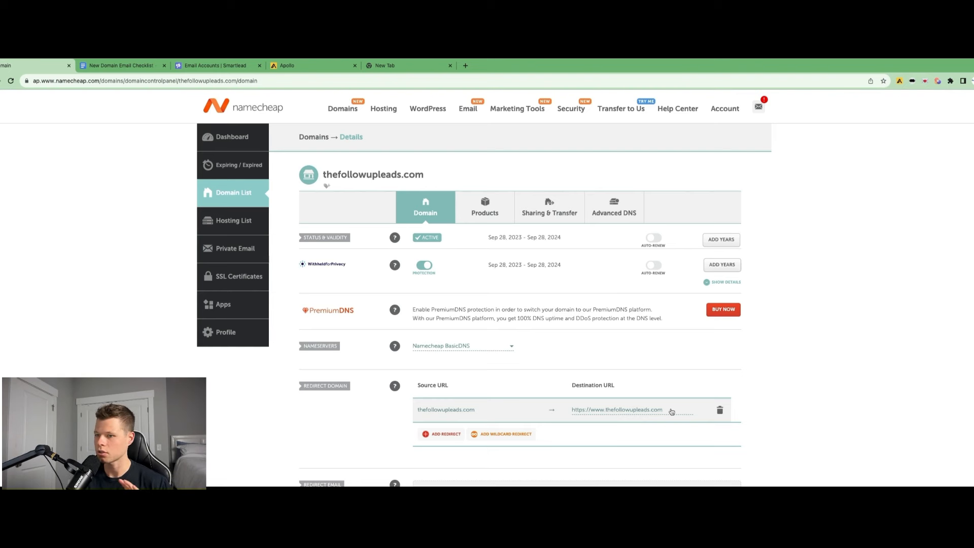
left_click(672, 410)
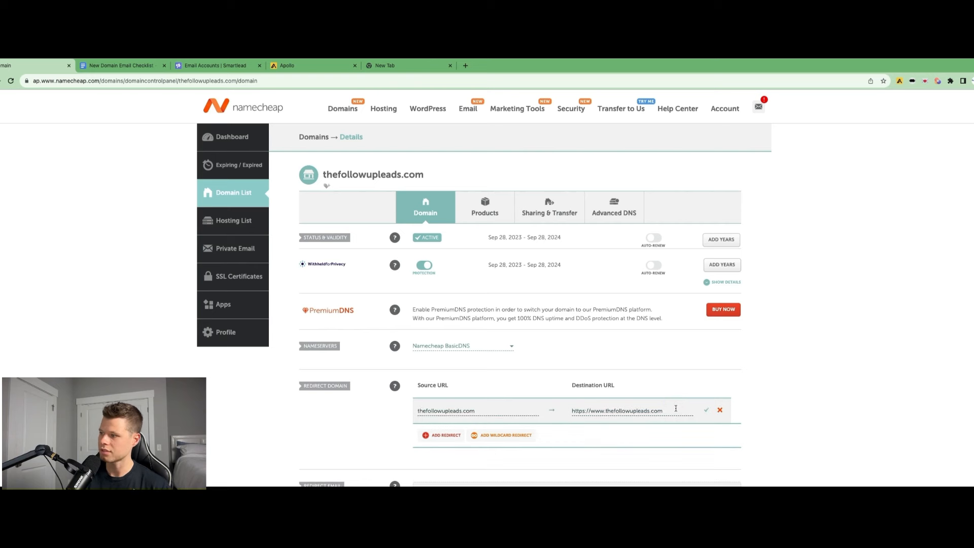
triple_click(676, 409)
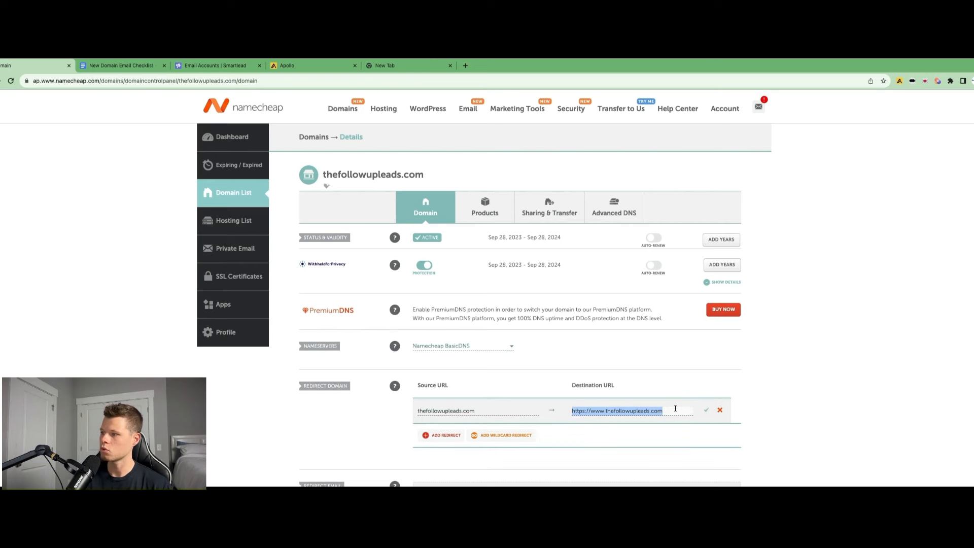
left_click_drag(675, 409, 605, 412)
type("jointhefollowup.com")
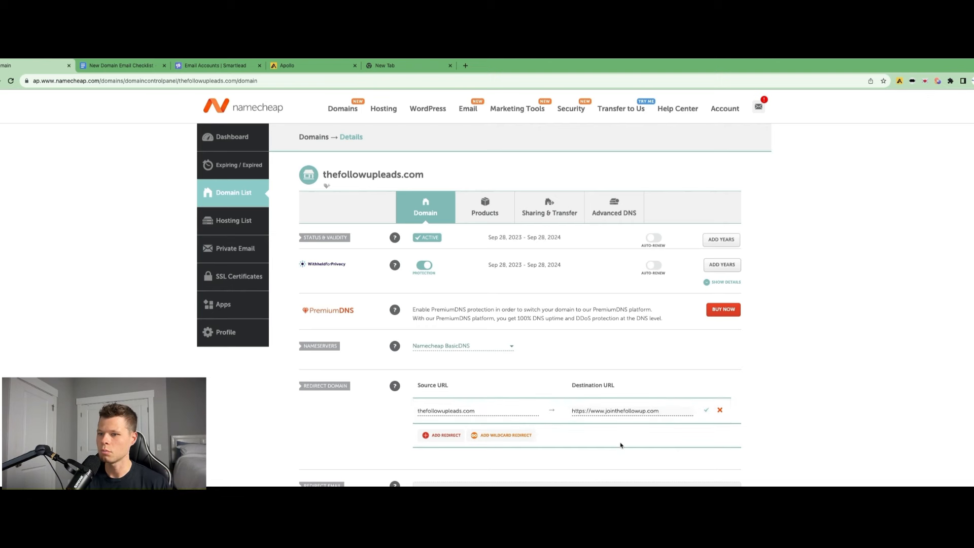
left_click(707, 412)
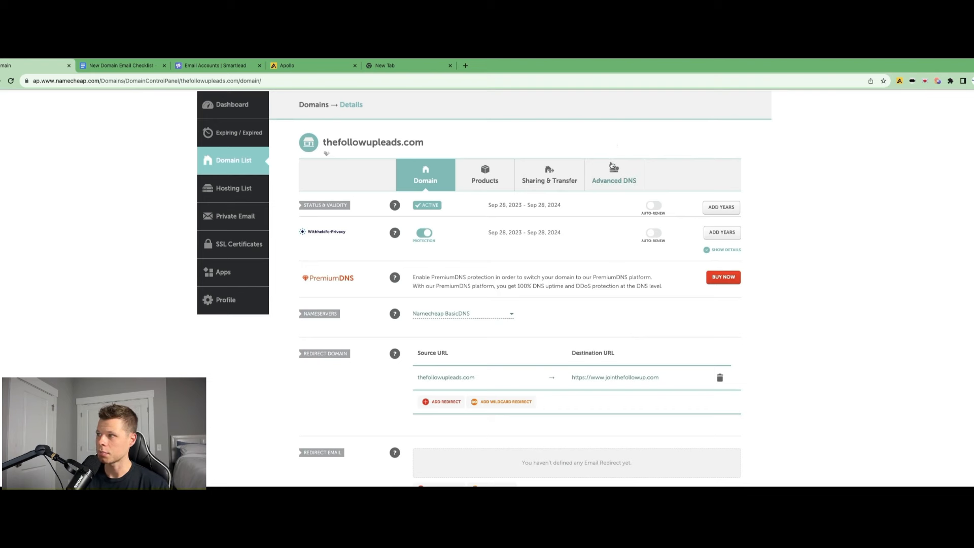
Open the domain's Advanced DNS settings and review the checklist's DNS record instructions
left_click(615, 179)
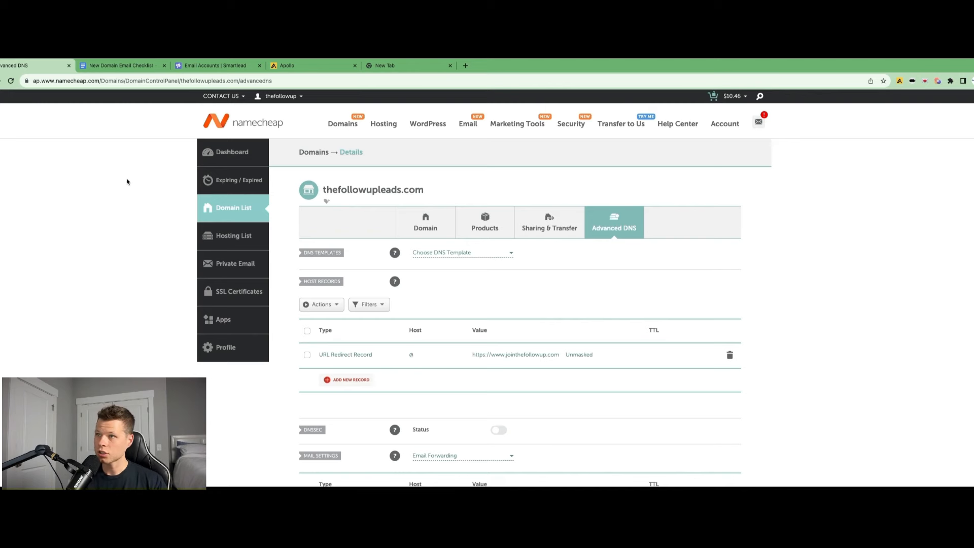
left_click(116, 68)
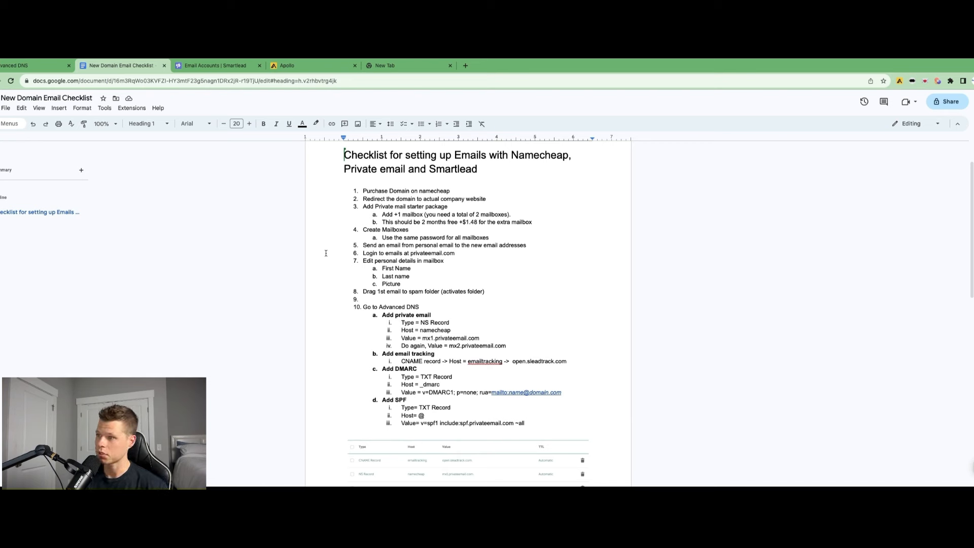
scroll(347, 252, "down", 2)
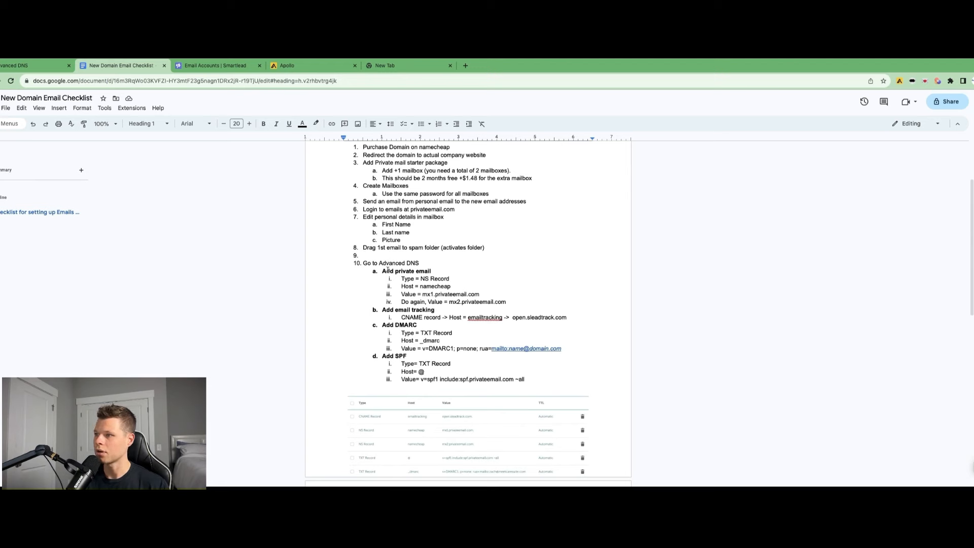
scroll(388, 262, "up", 3)
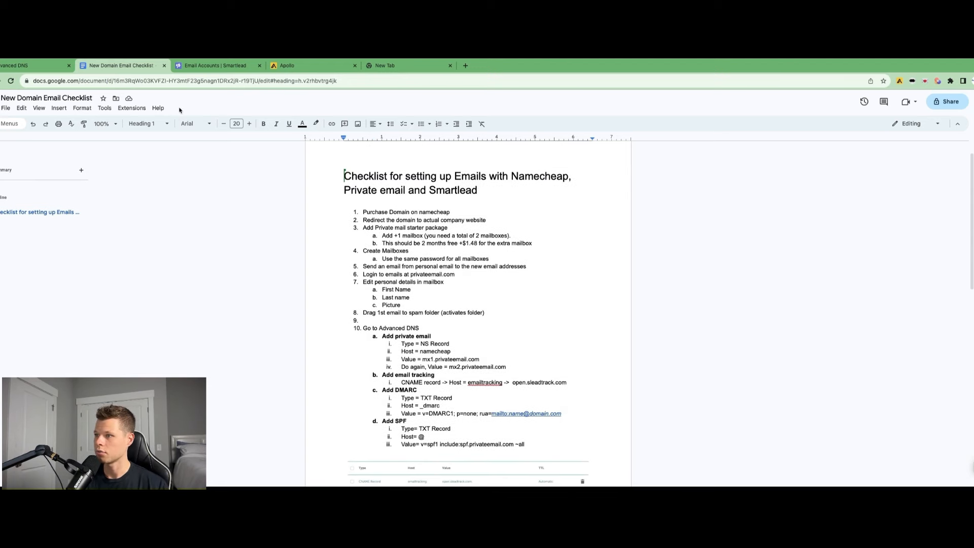
left_click(25, 67)
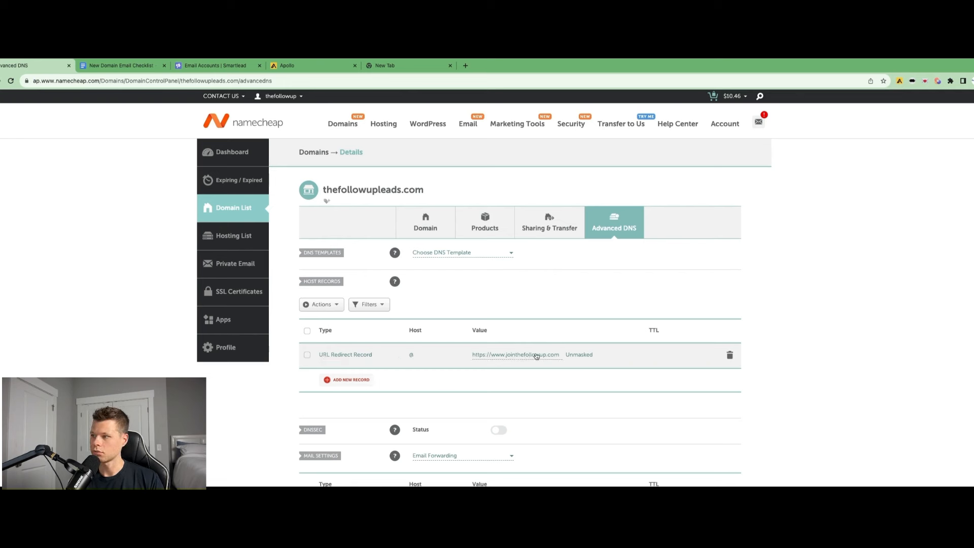
Add an NS record with host namecheap and value mx1.privateemail.com
left_click(343, 382)
scroll(353, 235, "down", 2)
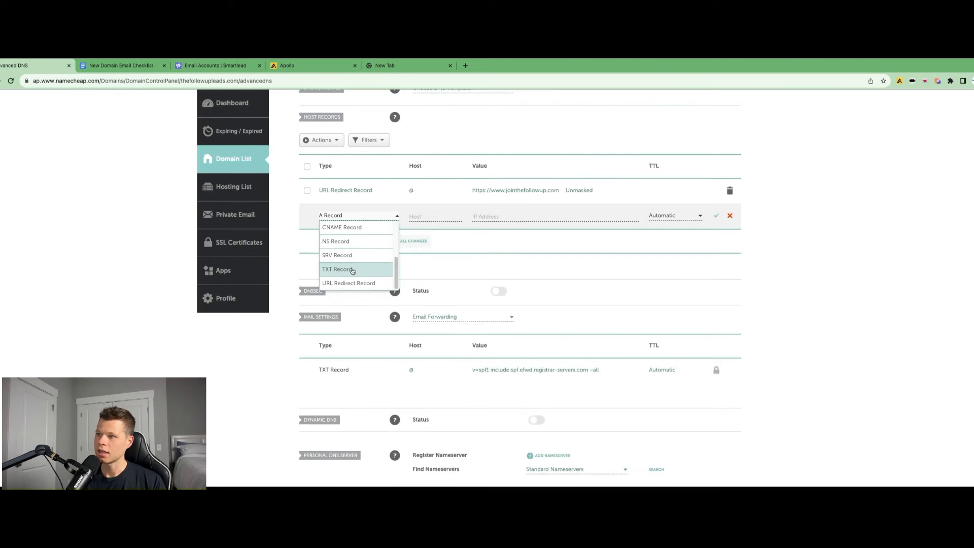
scroll(352, 271, "down", 1)
left_click(348, 214)
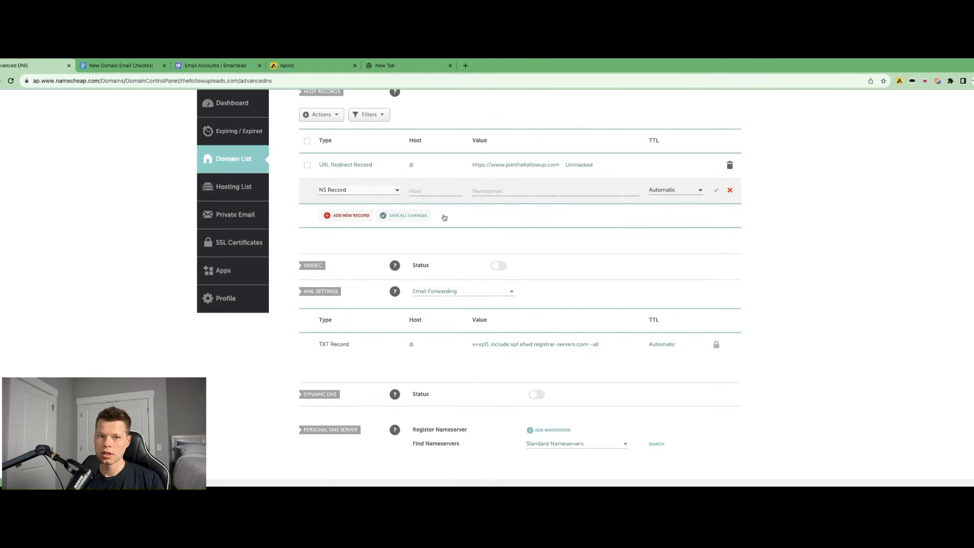
left_click(422, 189)
type("namecheap")
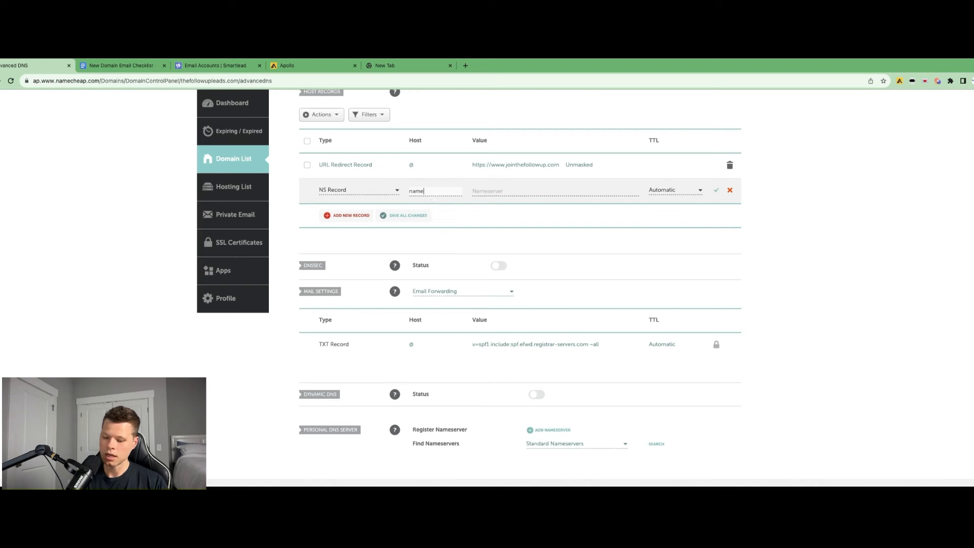
left_click(495, 192)
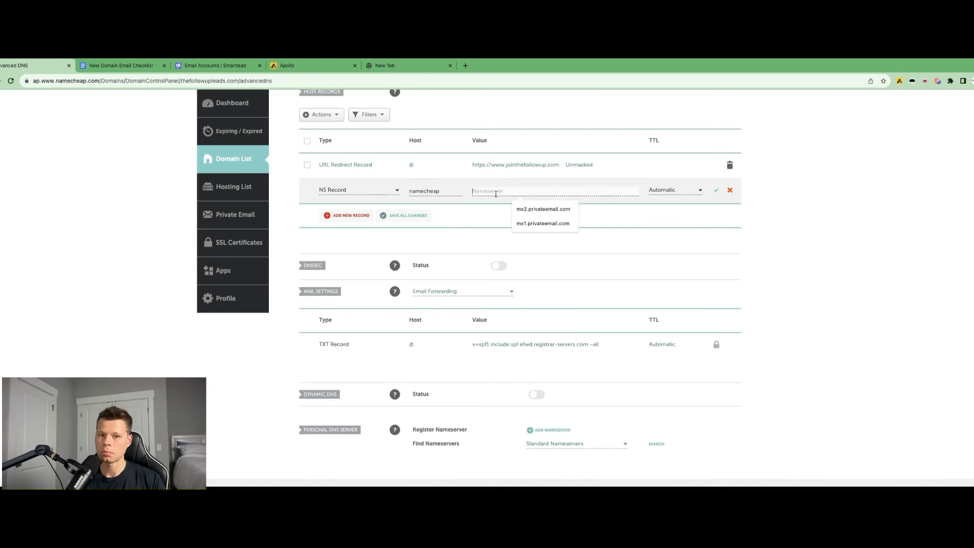
left_click(535, 224)
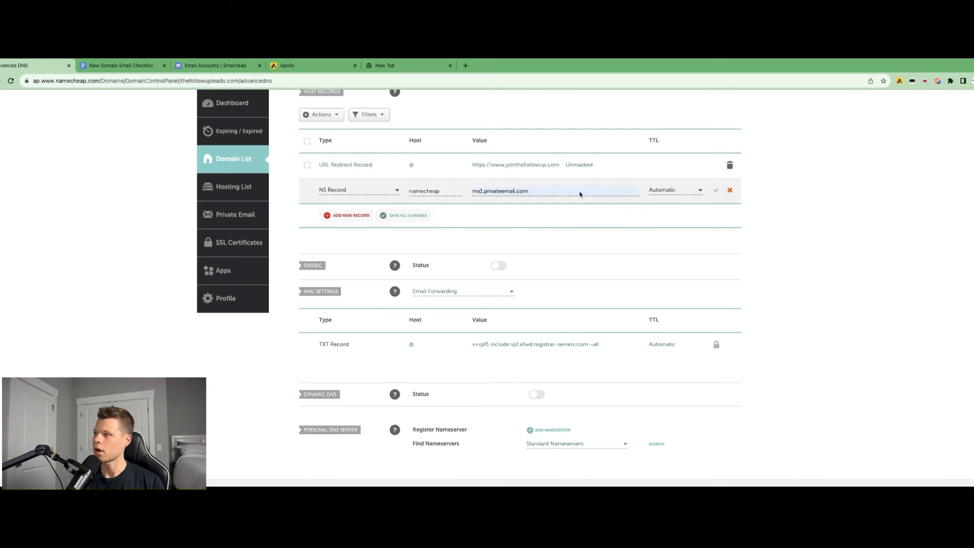
left_click(716, 189)
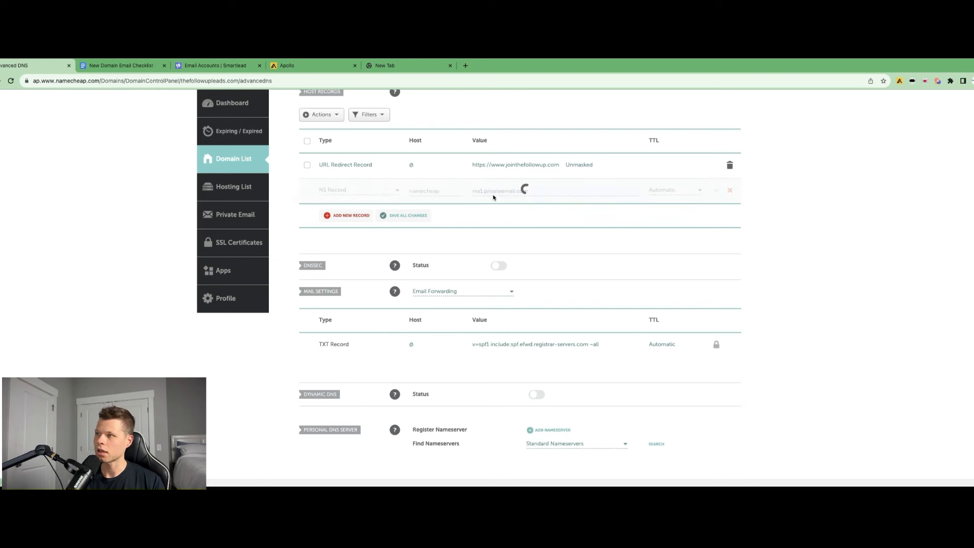
Add a second NS record with host namecheap and value mx2.privateemail.com
left_click(348, 215)
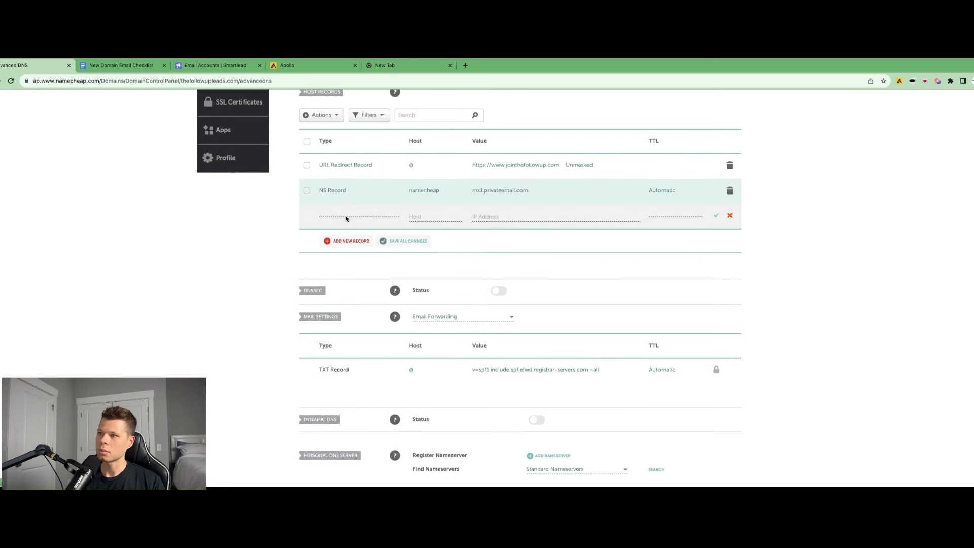
scroll(348, 253, "down", 3)
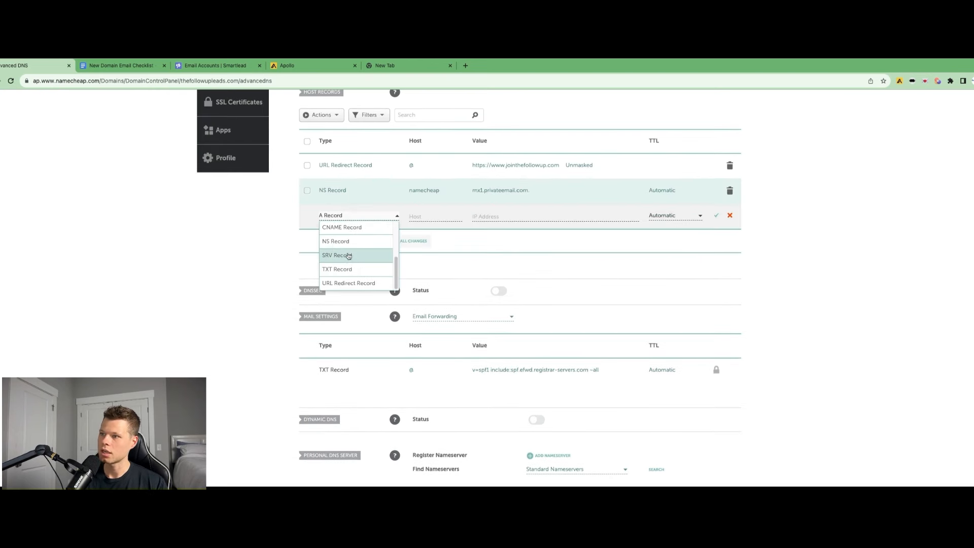
left_click(348, 240)
left_click(416, 215)
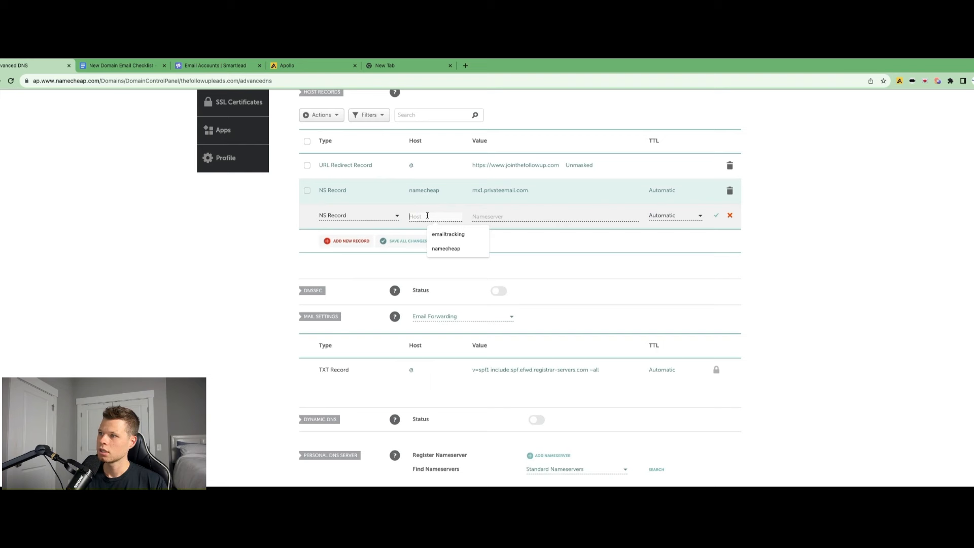
left_click(441, 249)
left_click(490, 214)
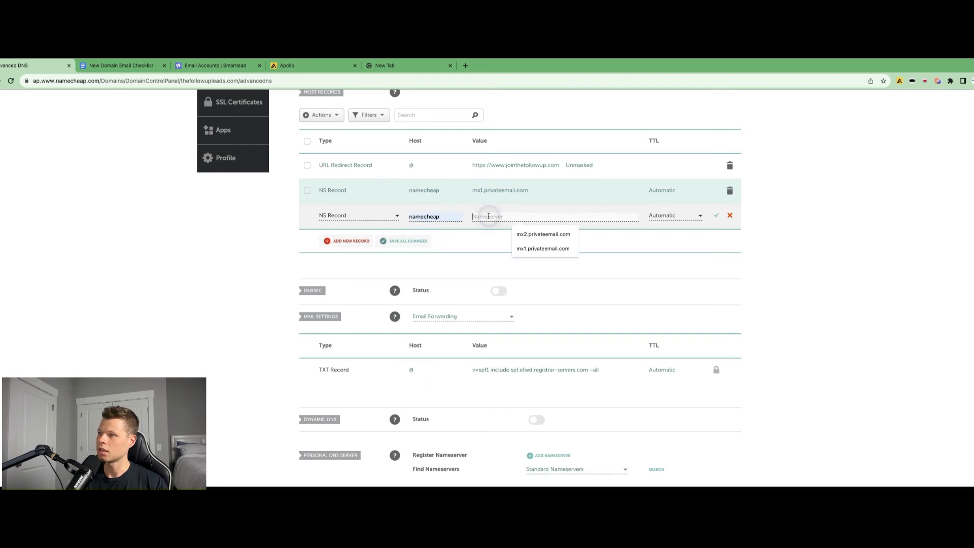
left_click(545, 238)
left_click(715, 215)
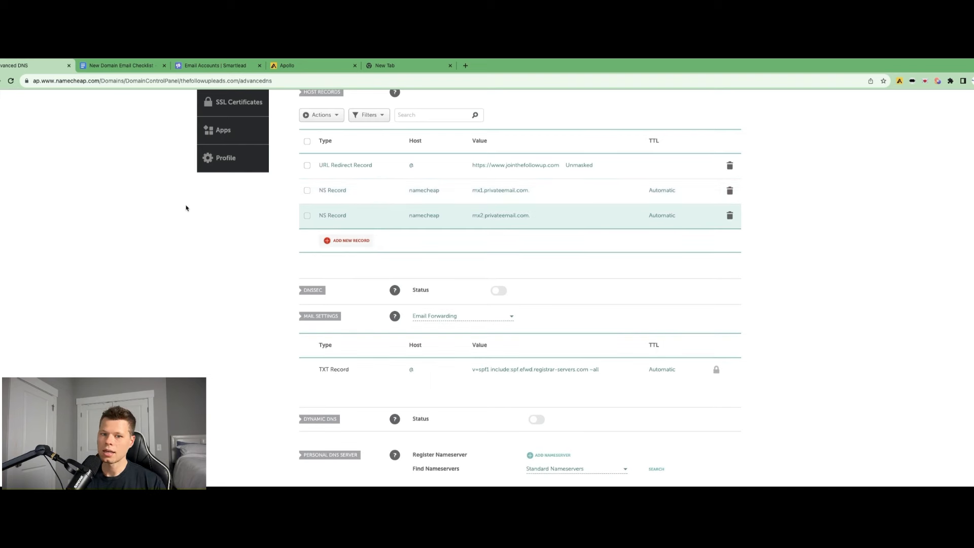
Add a CNAME record with host emailtracking and target open.sleadtrack.com, and save it
left_click(331, 241)
left_click(357, 203)
scroll(362, 245, "down", 3)
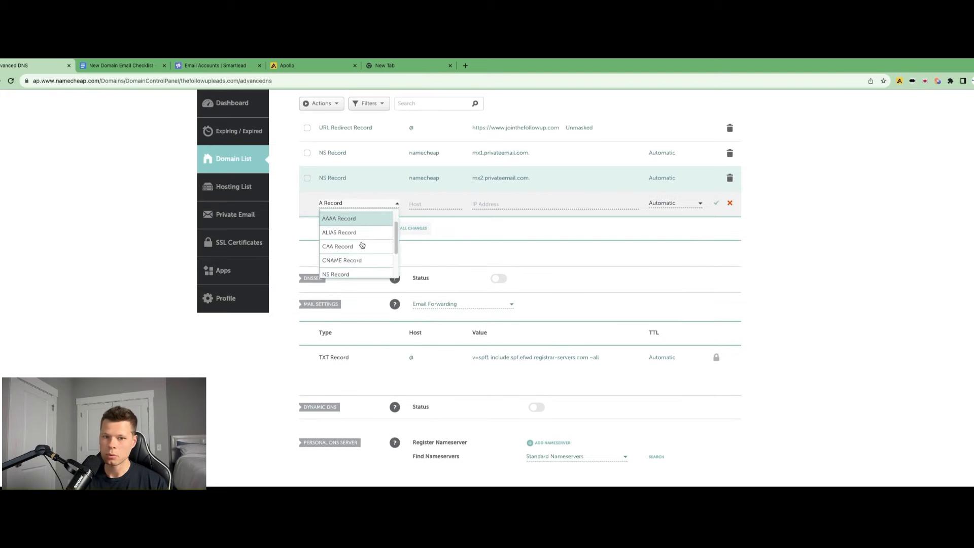
scroll(361, 245, "down", 2)
left_click(362, 222)
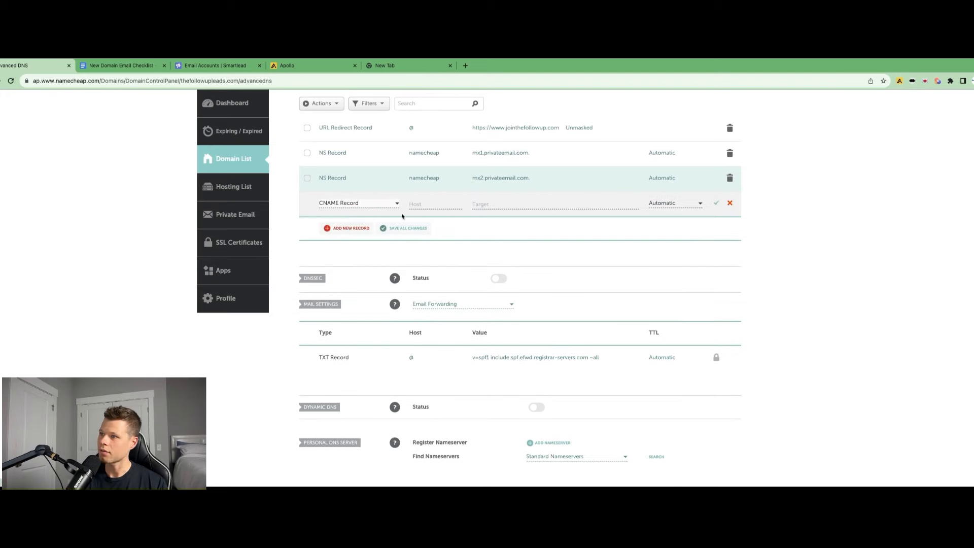
left_click(426, 203)
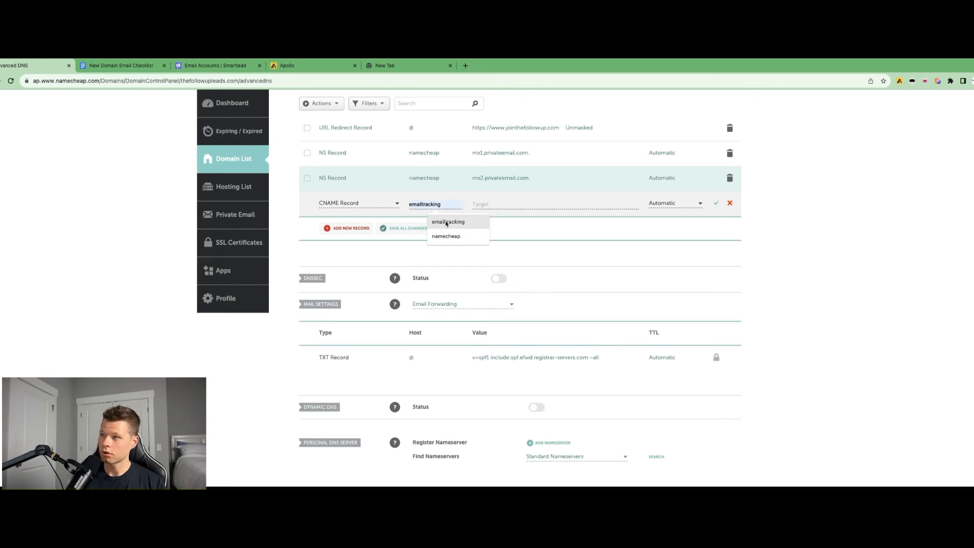
left_click(446, 223)
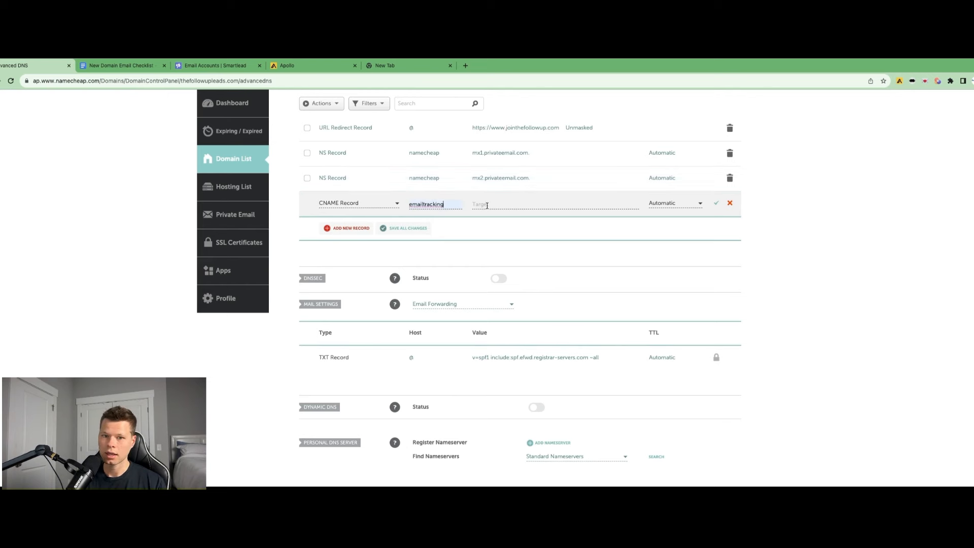
left_click(486, 205)
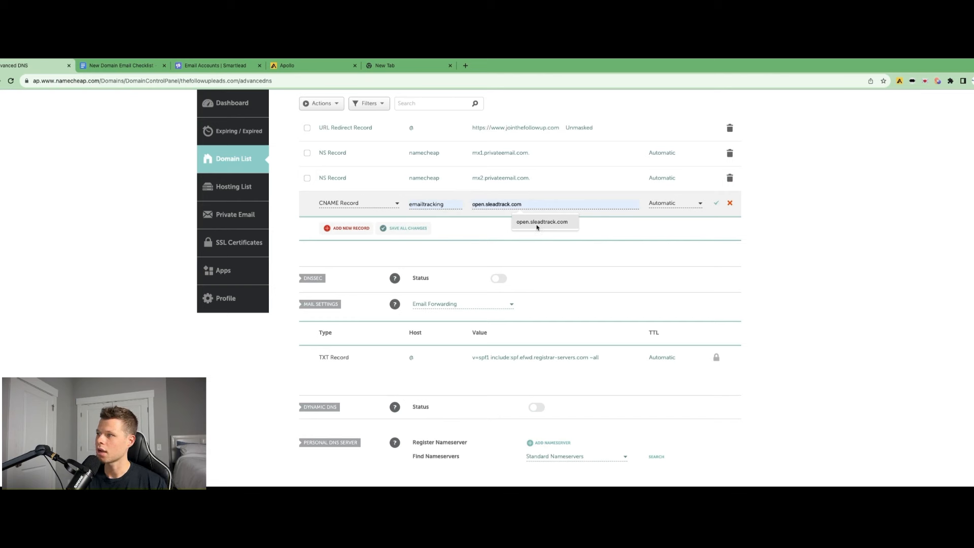
left_click(540, 226)
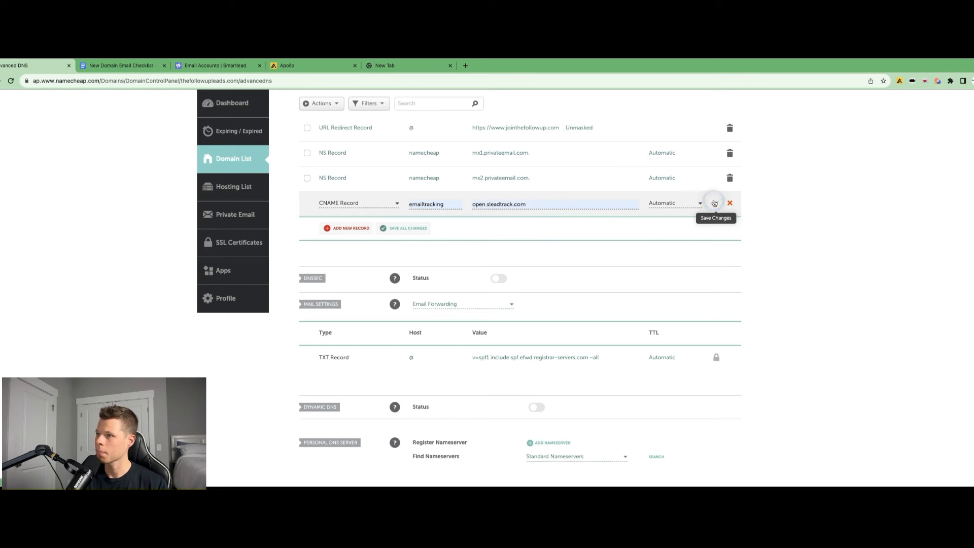
left_click(715, 203)
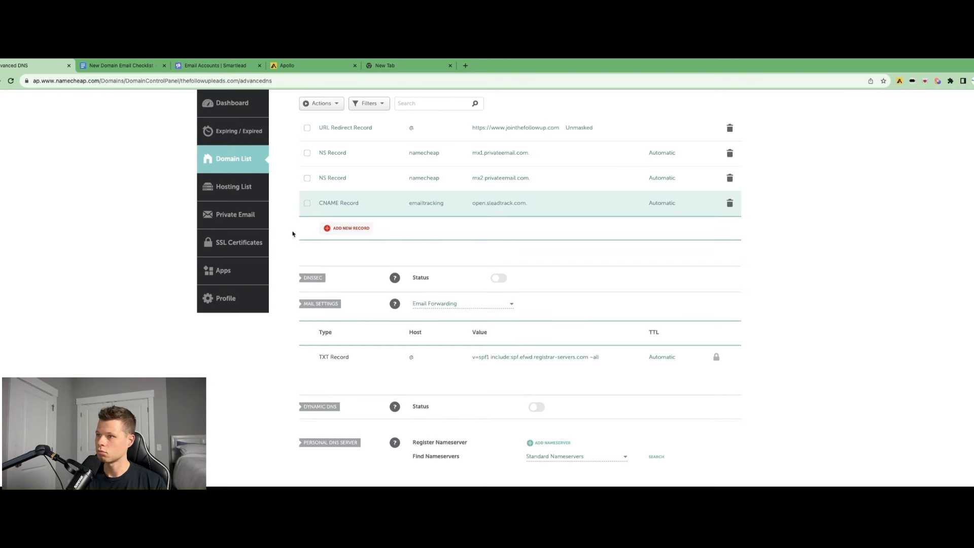
Add a TXT record with host _dmarc and paste the DMARC value v=DMARC1; p=none; rua=mailto: from the checklist
left_click(327, 228)
left_click(337, 217)
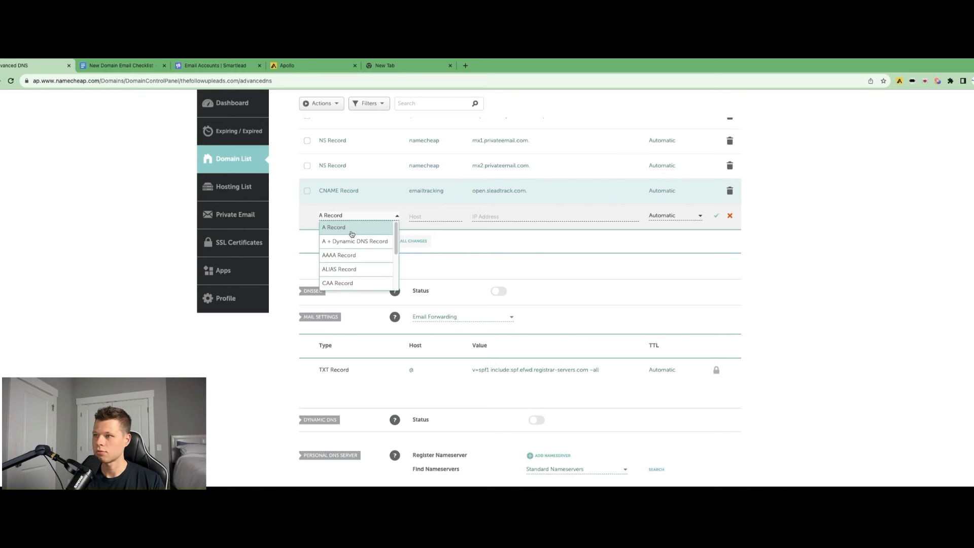
scroll(348, 247, "down", 3)
scroll(349, 248, "down", 1)
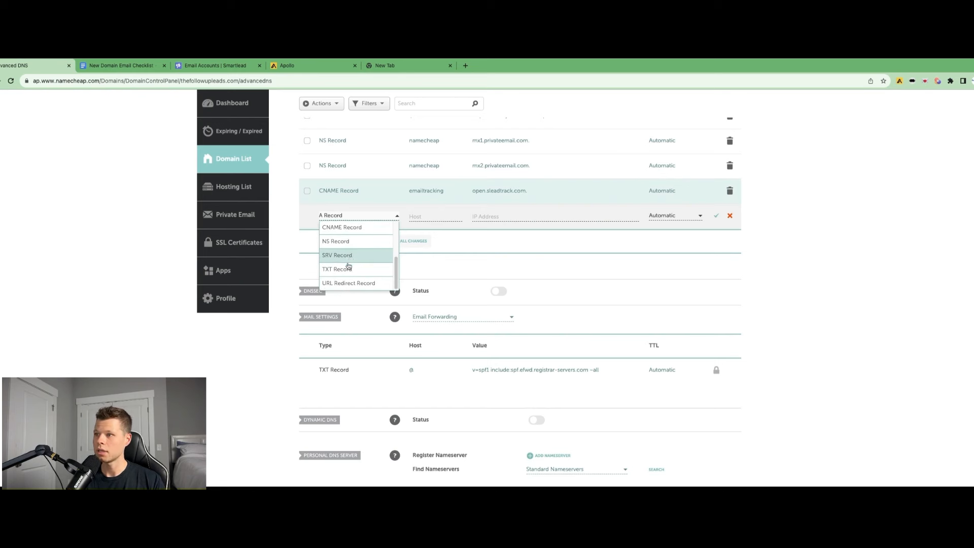
left_click(343, 267)
left_click(420, 216)
type("_")
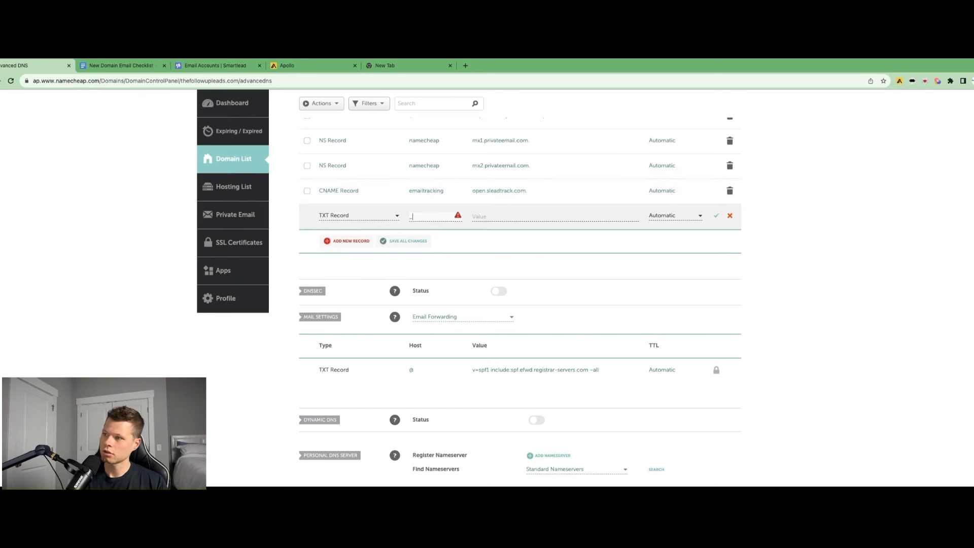
type("dmarc")
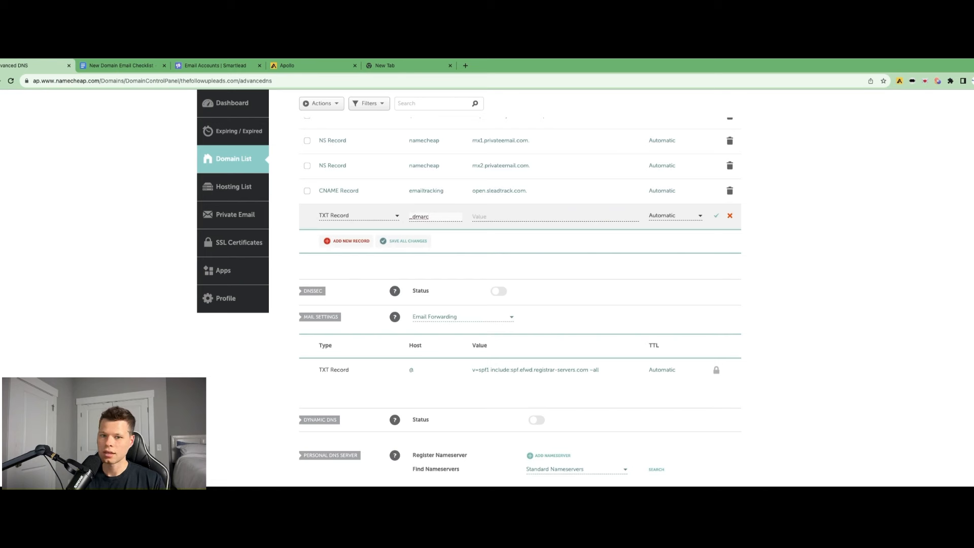
key("super+Tab")
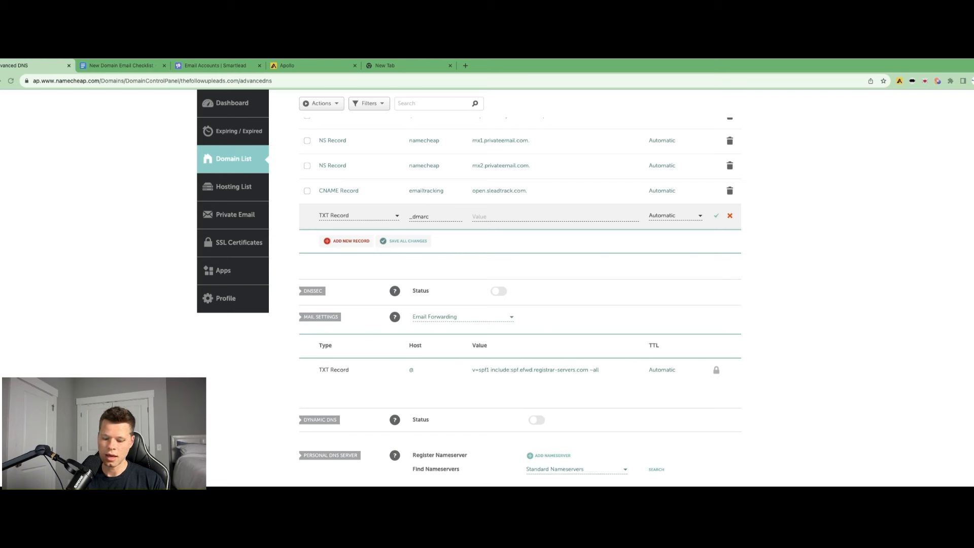
left_click(486, 217)
key("super+v")
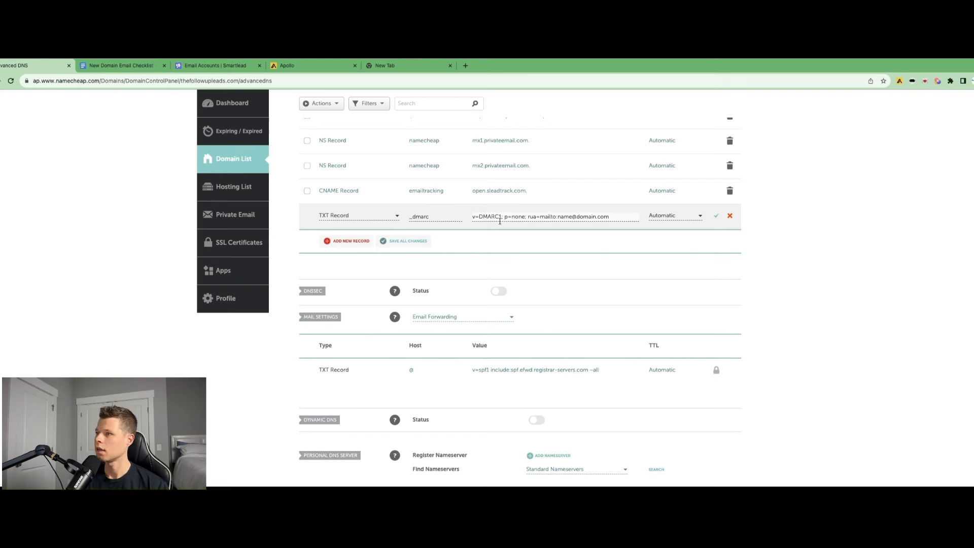
Replace the placeholder rua mailto address in the DMARC value with the sender's e-mail address and save the record
left_click(572, 217)
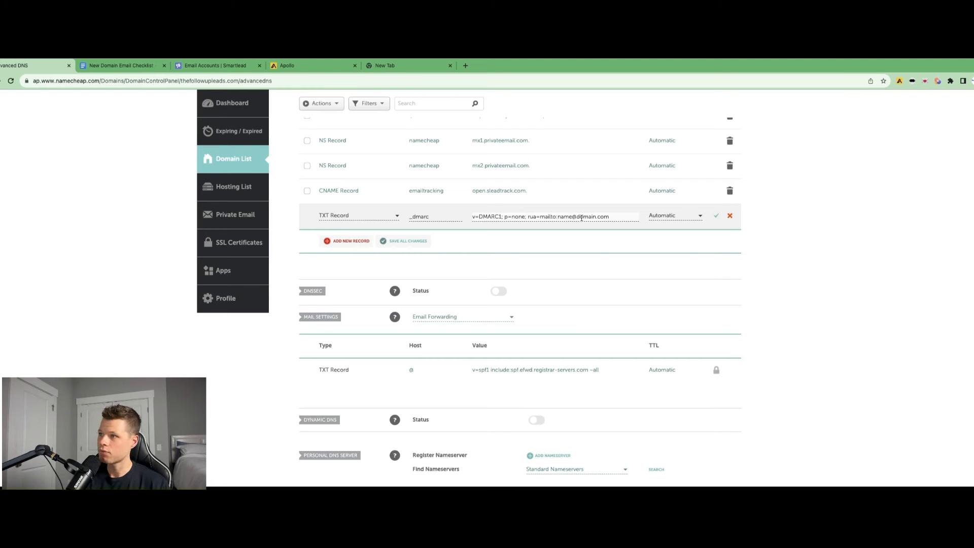
key("BackSpace")
key("BackSpace")
key("BackSpace")
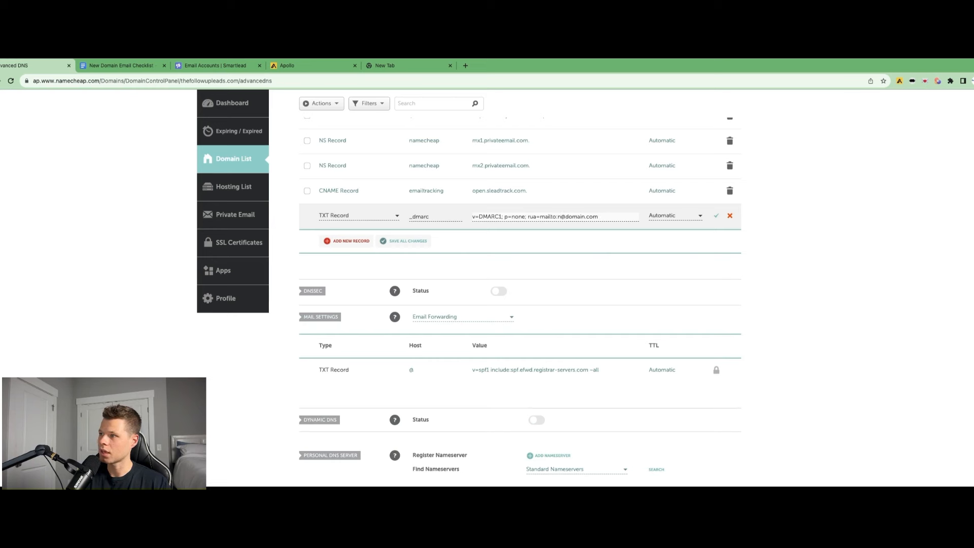
type("c")
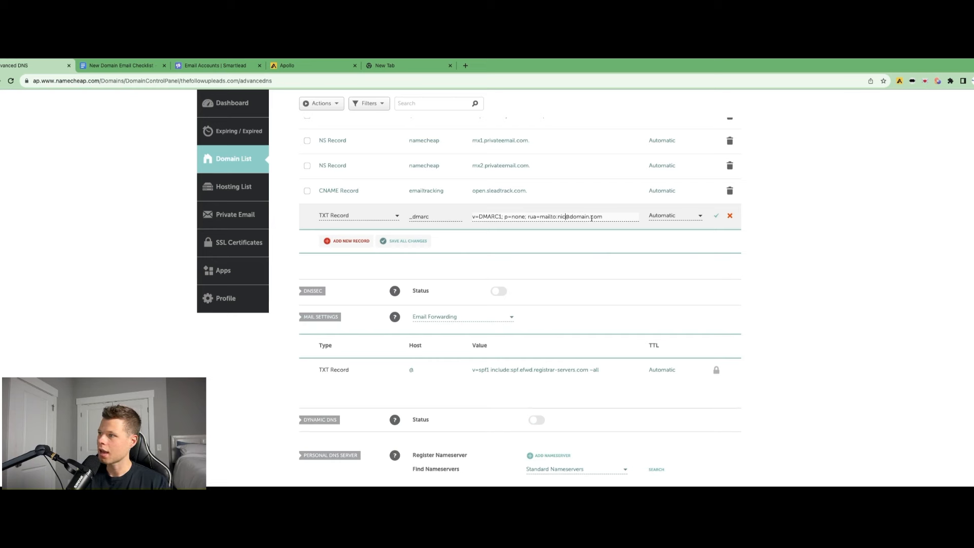
double_click(580, 217)
type("use")
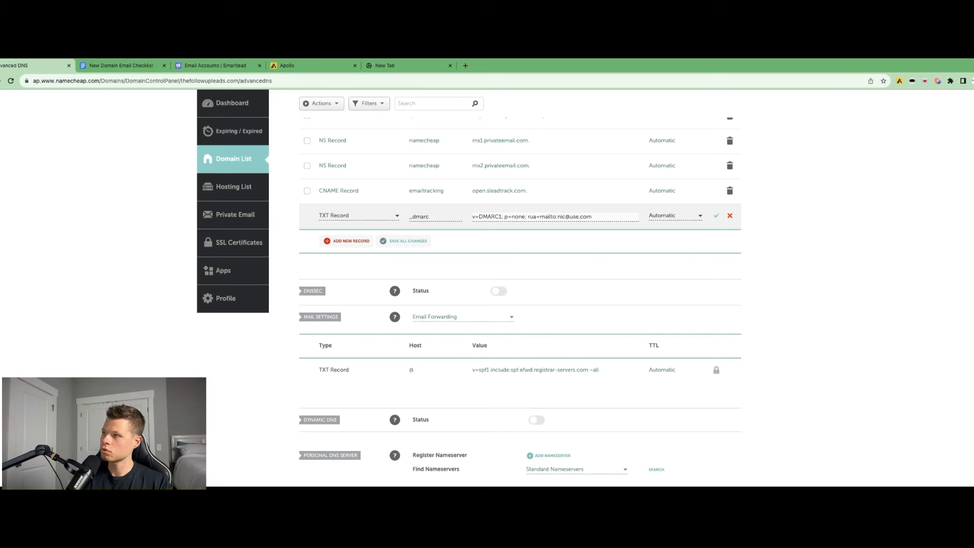
type("thefol")
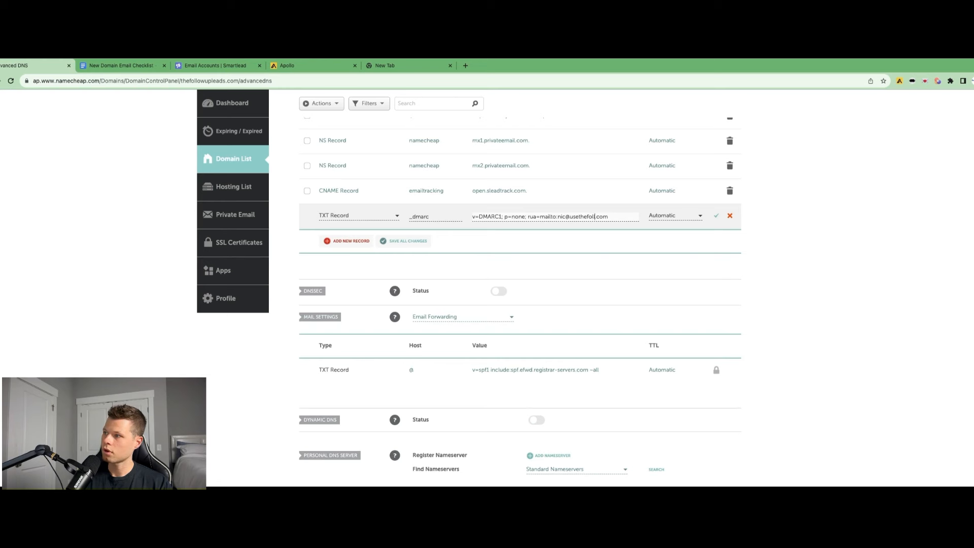
type("low")
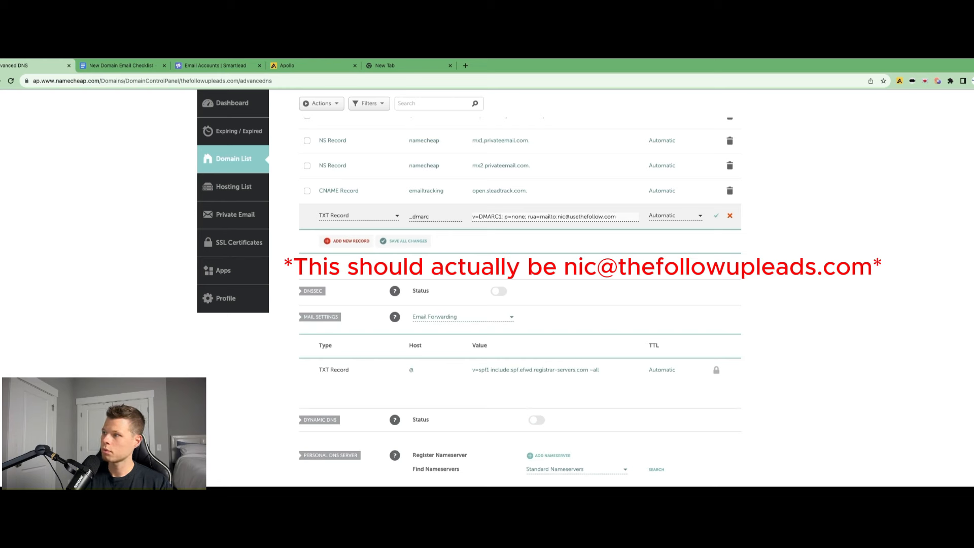
type("up")
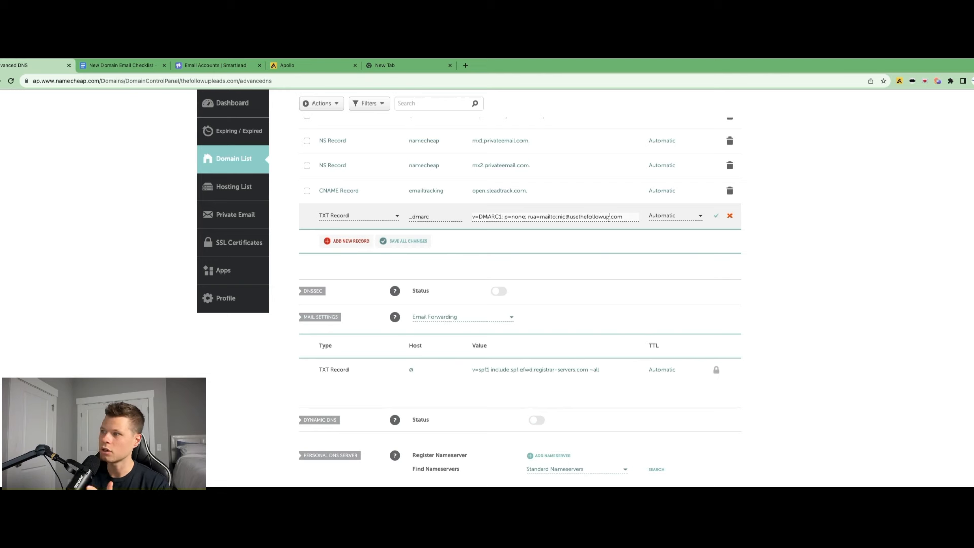
left_click(716, 216)
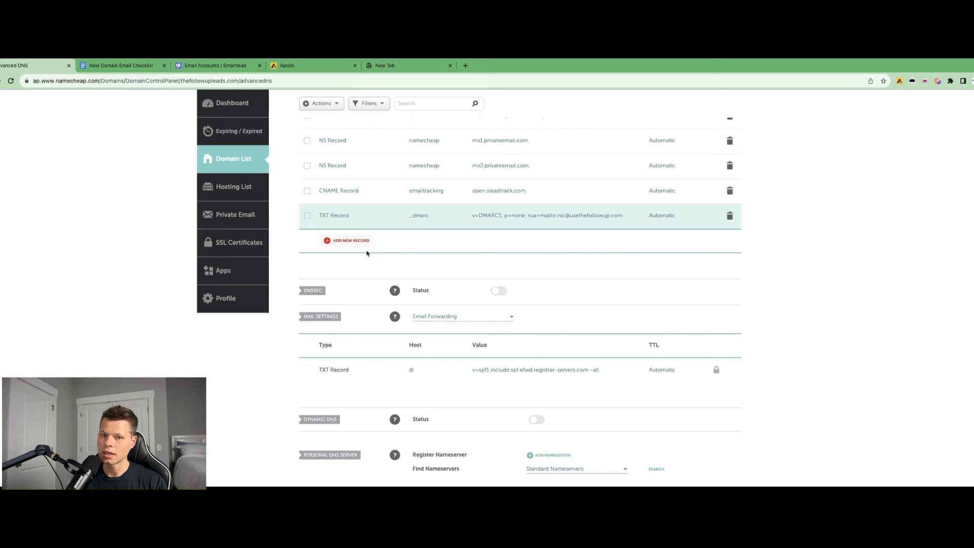
Add a TXT record with host @ and value v=spf1 include:spf.privateemail.com ~all, and save it
left_click(349, 241)
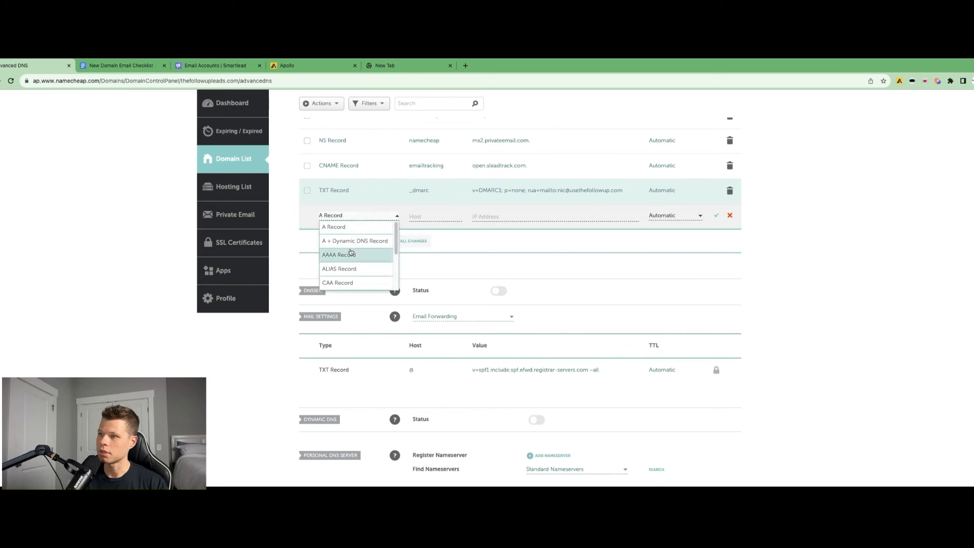
scroll(350, 254, "down", 3)
left_click(341, 267)
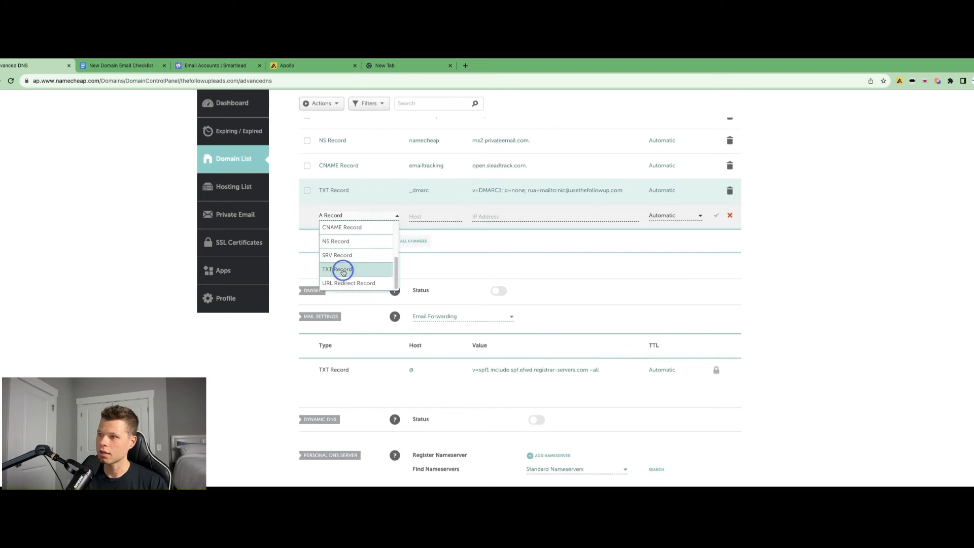
left_click(425, 218)
type("@")
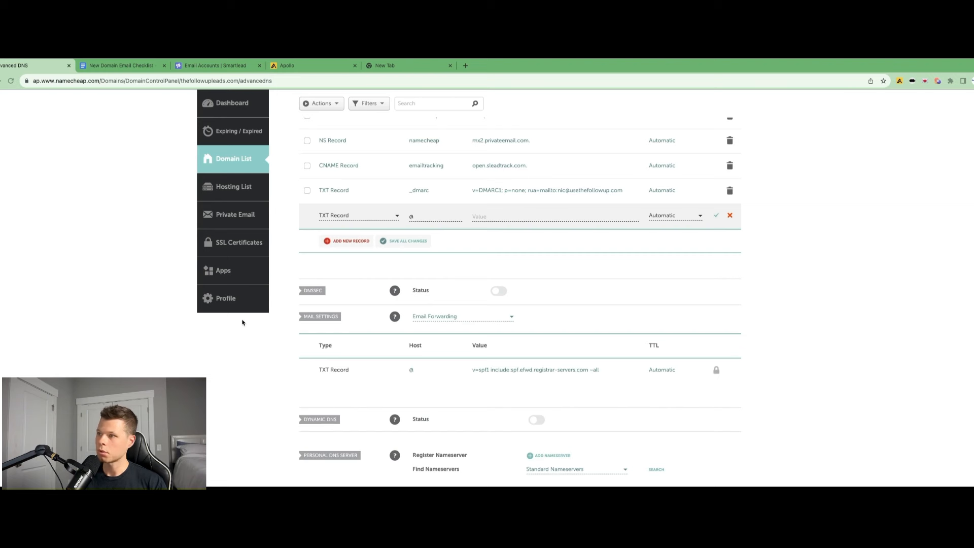
left_click(566, 216)
type("v=spf1 include:spf.privateemail.com ~all")
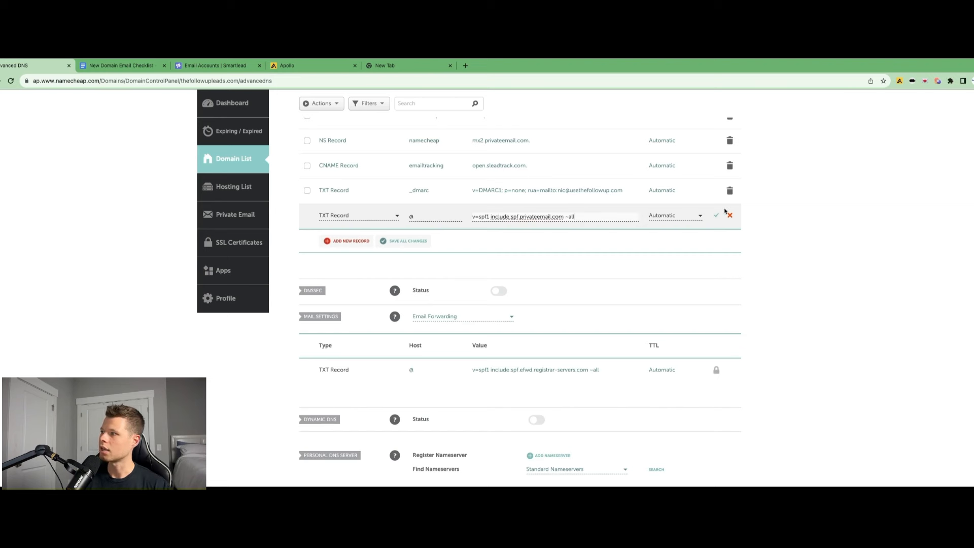
left_click(718, 217)
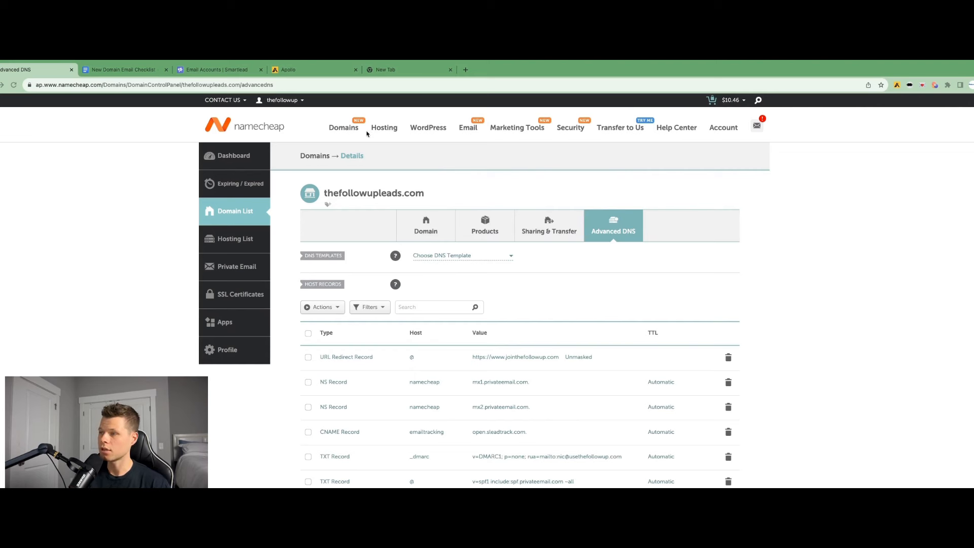
Open the Private Email plans page and switch the pricing to the Free trial option
left_click(470, 130)
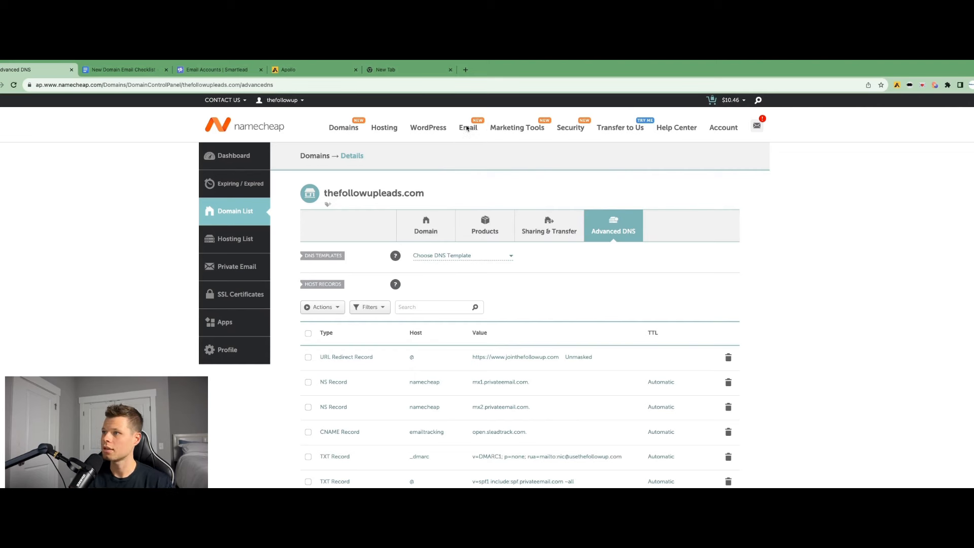
left_click(470, 152)
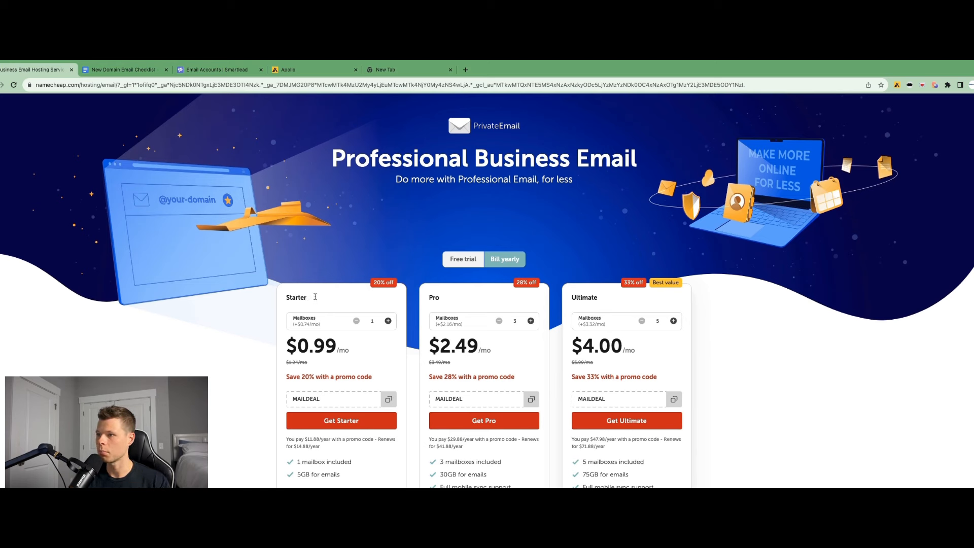
left_click(463, 262)
left_click(458, 260)
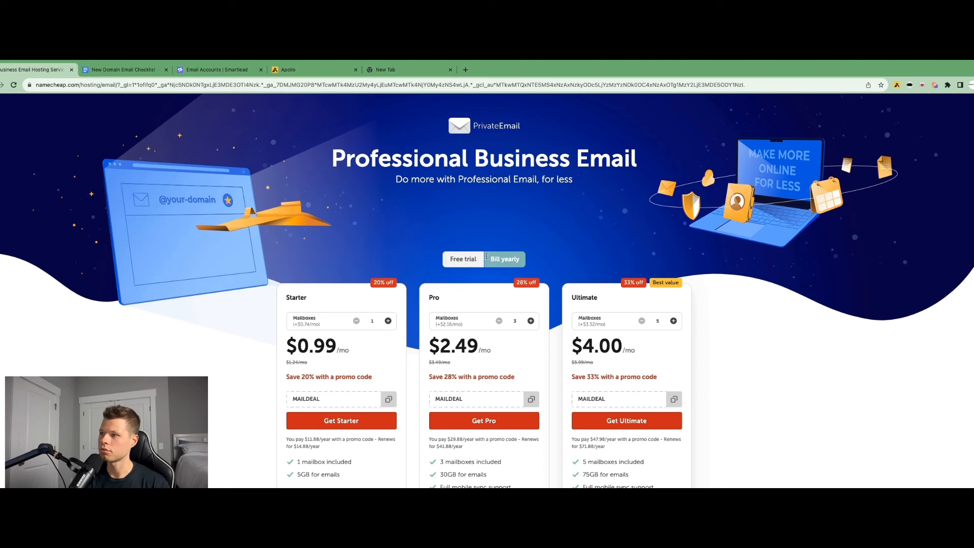
left_click(468, 260)
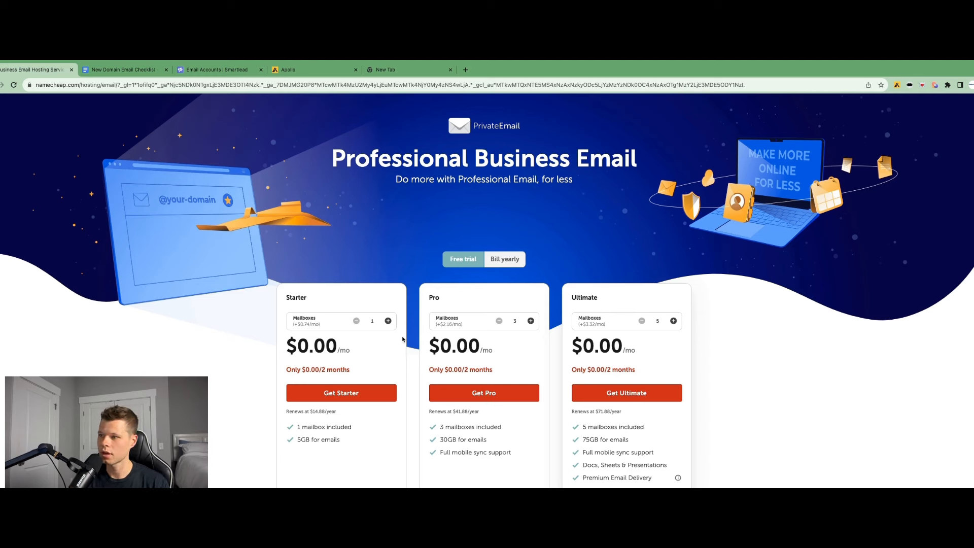
Start the Starter free-trial plan with one mailbox
left_click(388, 321)
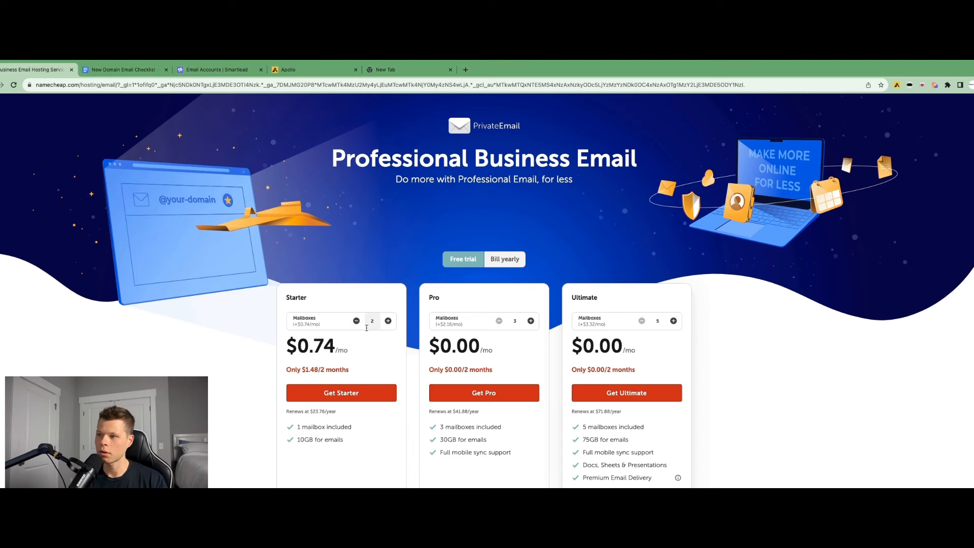
scroll(314, 352, "down", 1)
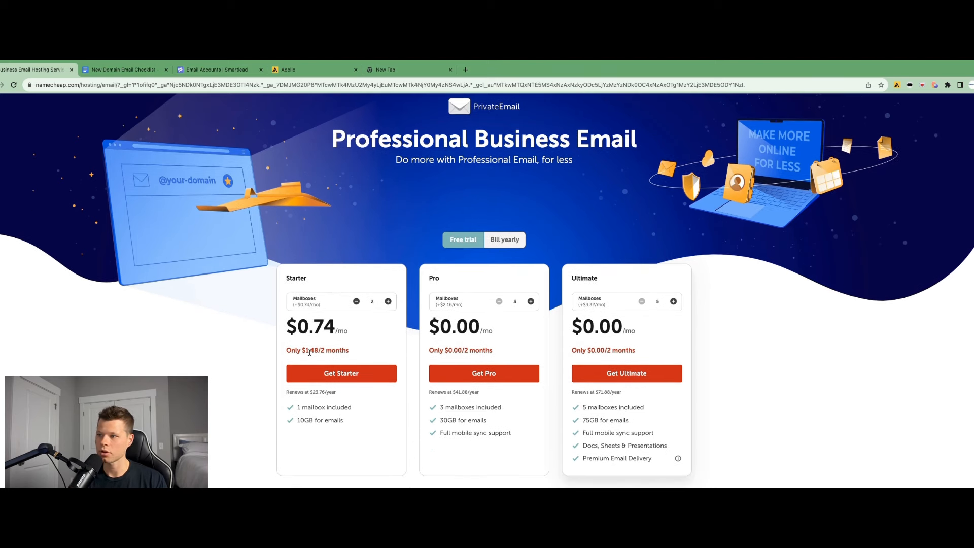
scroll(309, 352, "down", 1)
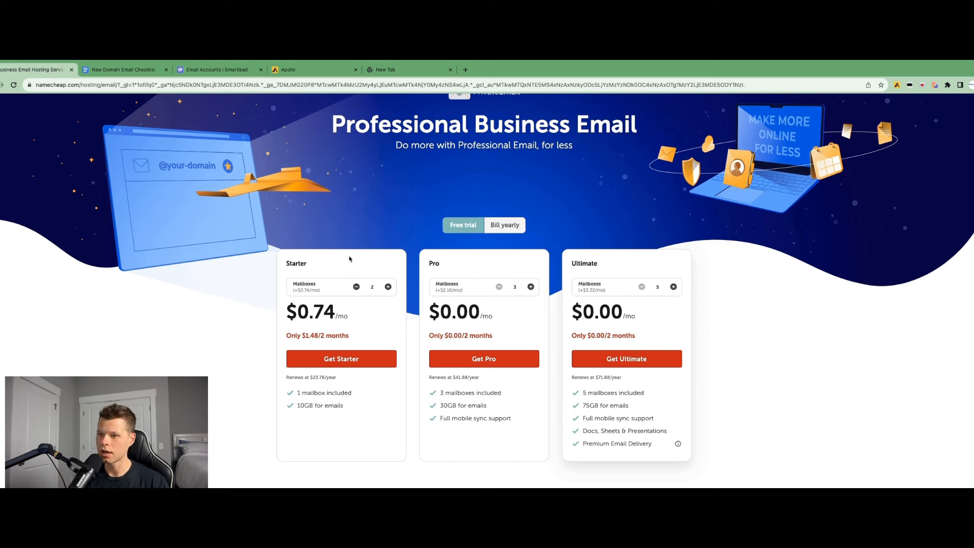
left_click(356, 289)
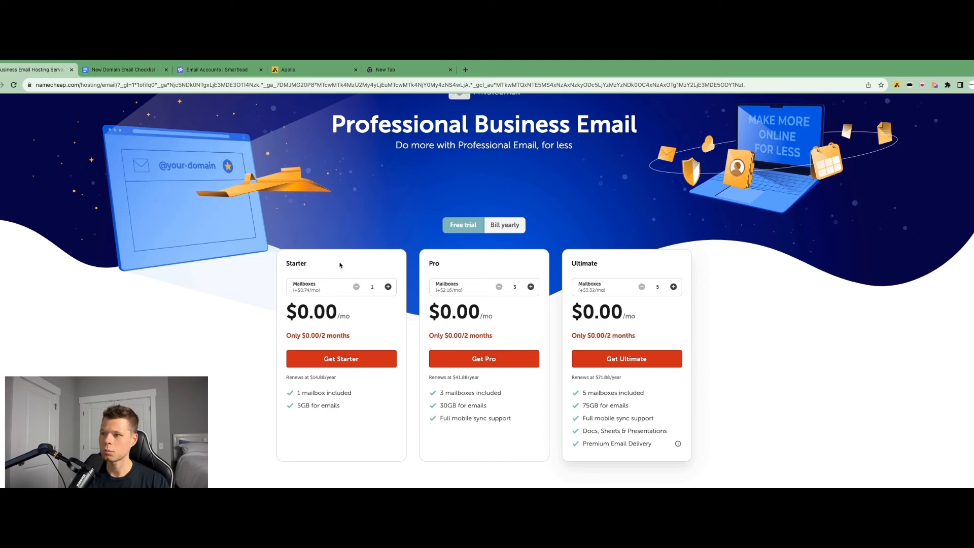
left_click(339, 363)
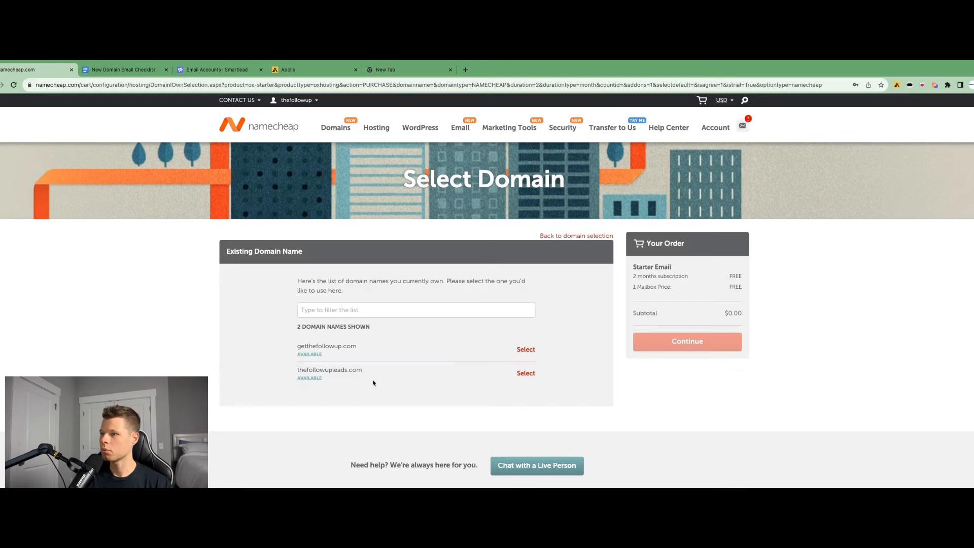
Select thefollowupleads.com as the domain for the Starter Email plan and continue to the cart
left_click(525, 373)
left_click(687, 336)
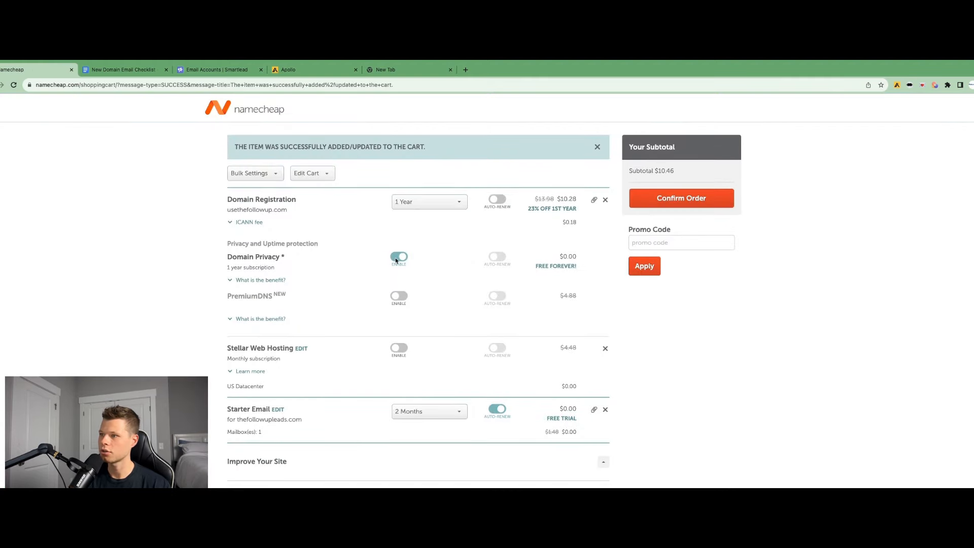
Turn off auto-renew for the Starter Email free trial in the cart
scroll(448, 341, "down", 1)
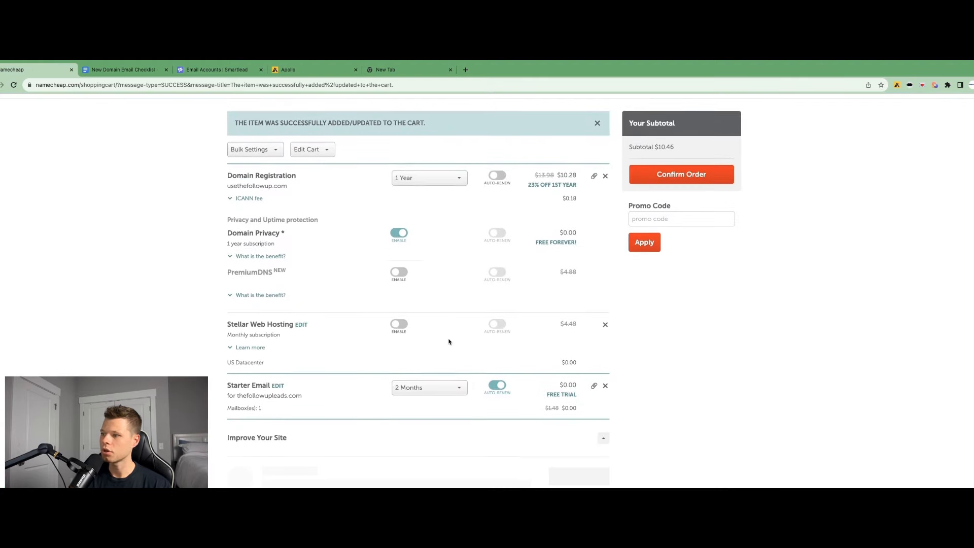
left_click(500, 384)
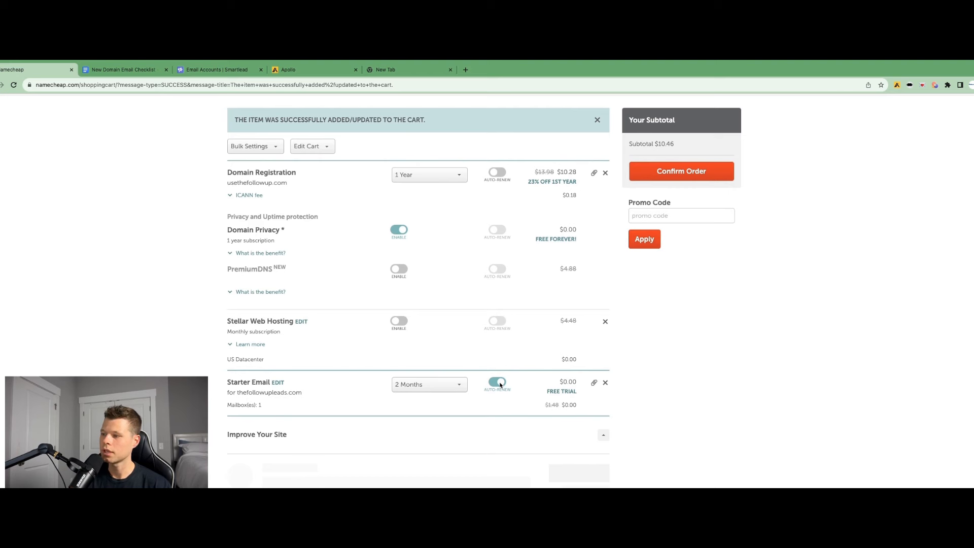
left_click(500, 385)
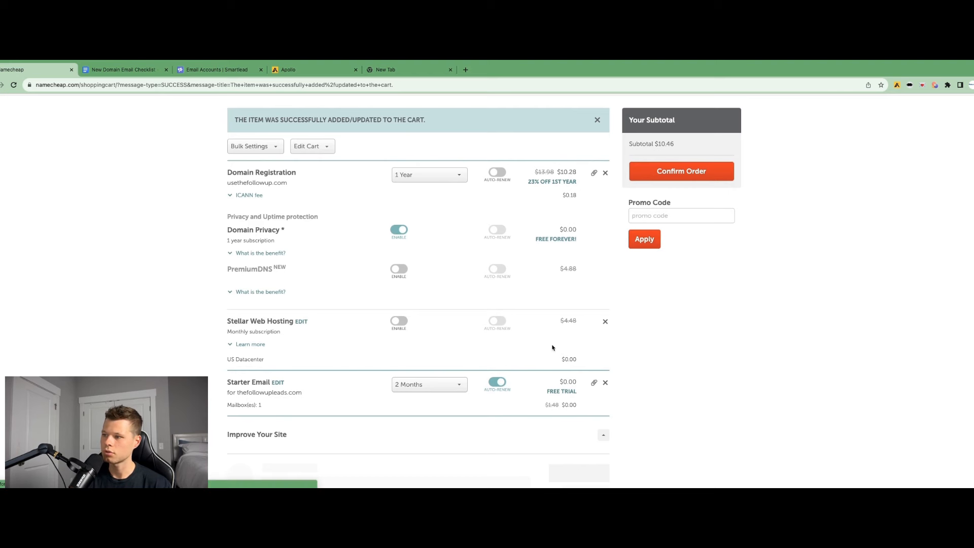
left_click(495, 384)
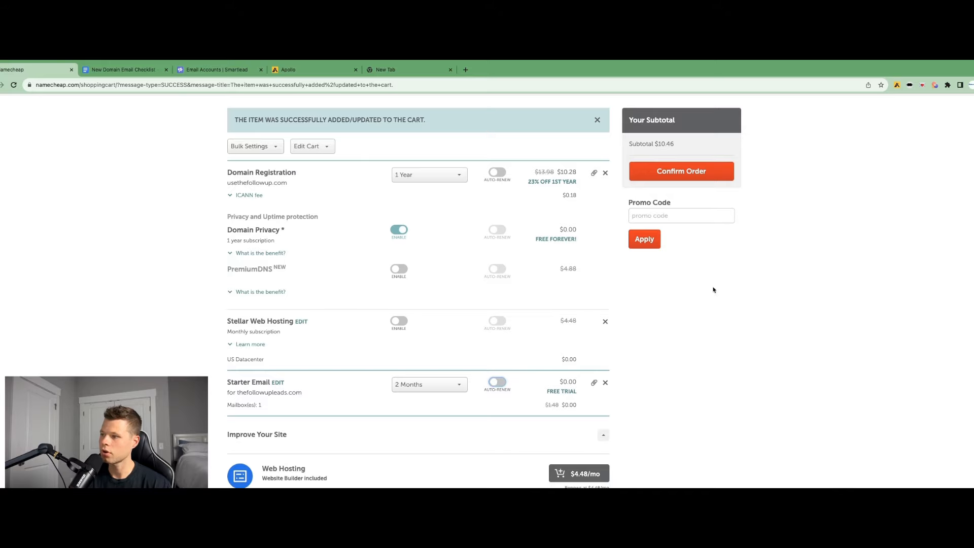
scroll(713, 289, "down", 2)
scroll(700, 287, "up", 3)
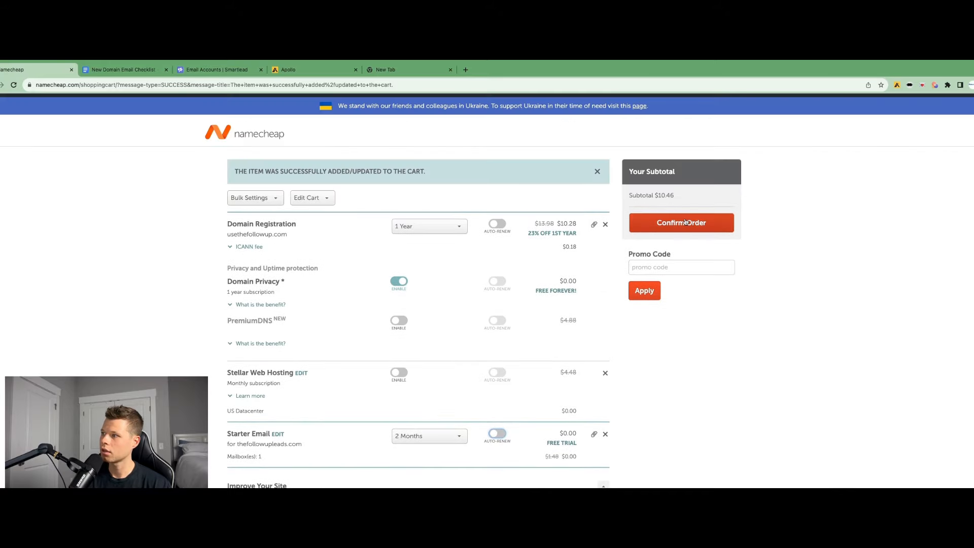
Remove the usethefollowup.com domain registration from the cart and confirm the order
scroll(552, 305, "down", 5)
left_click(605, 233)
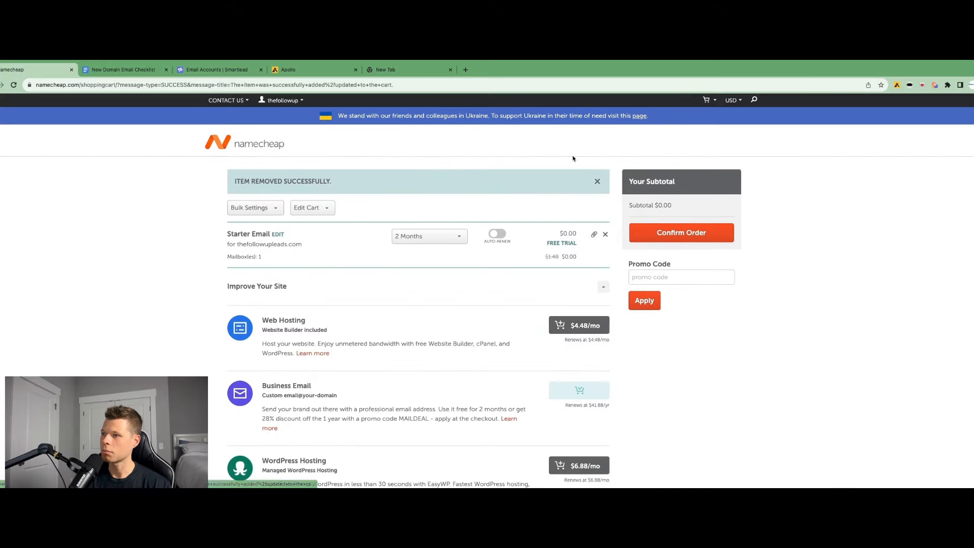
left_click(677, 237)
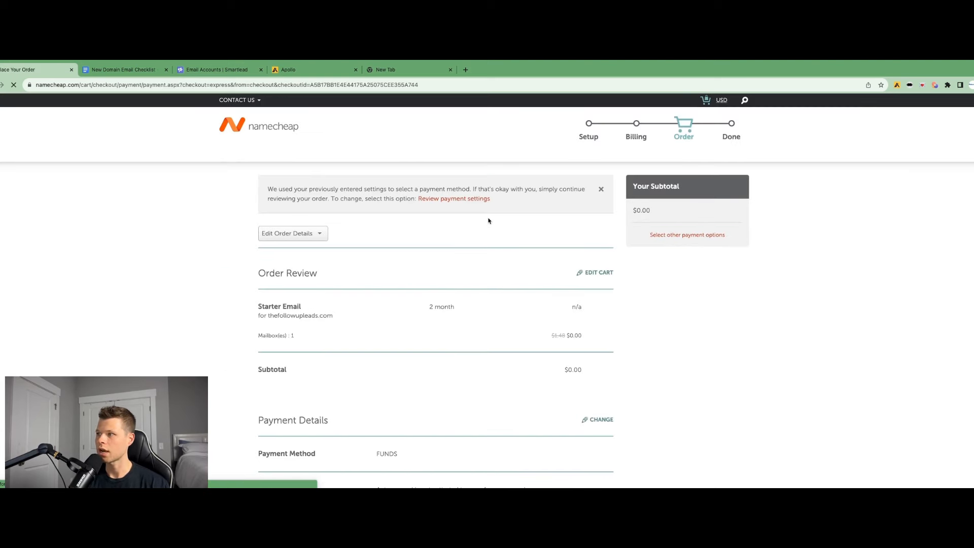
Accept Namecheap's terms of service and pay for the order
scroll(486, 261, "down", 5)
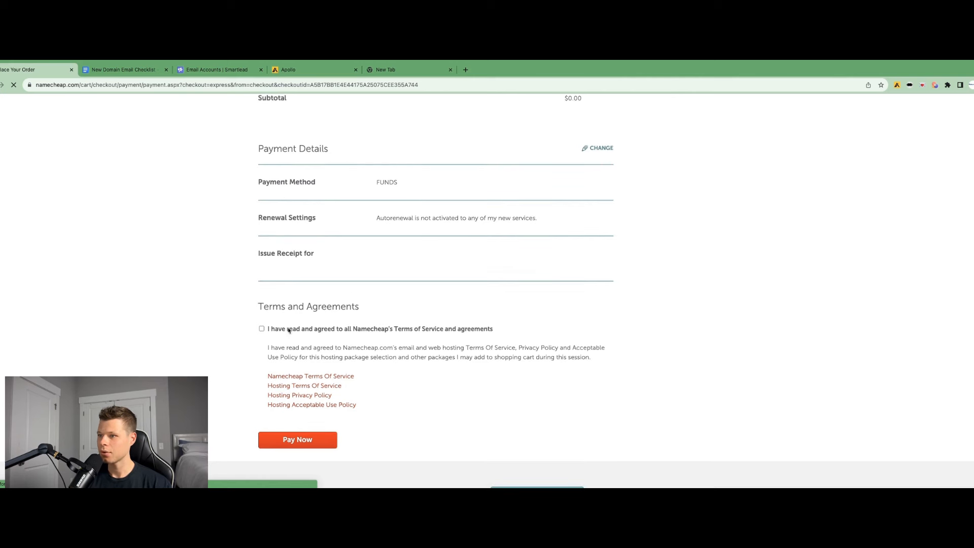
left_click(261, 329)
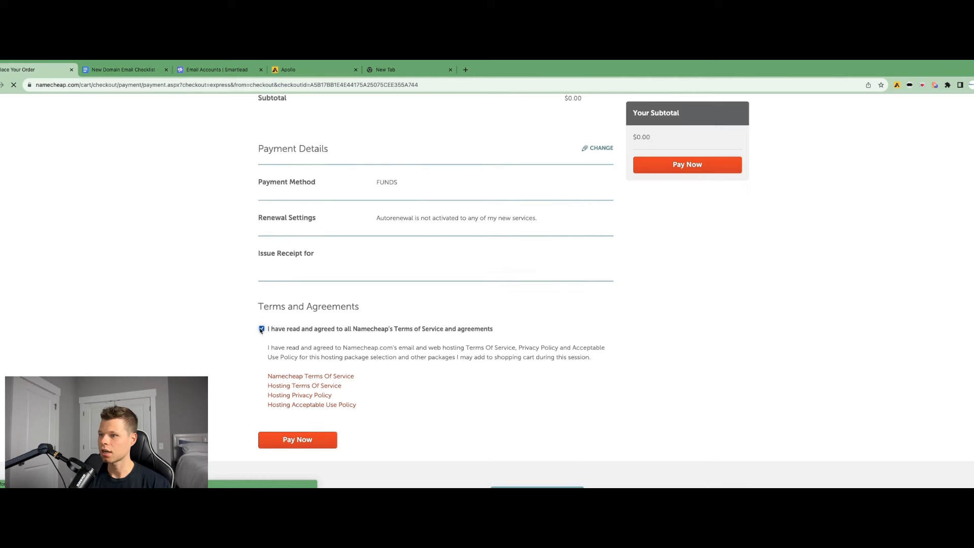
left_click(291, 439)
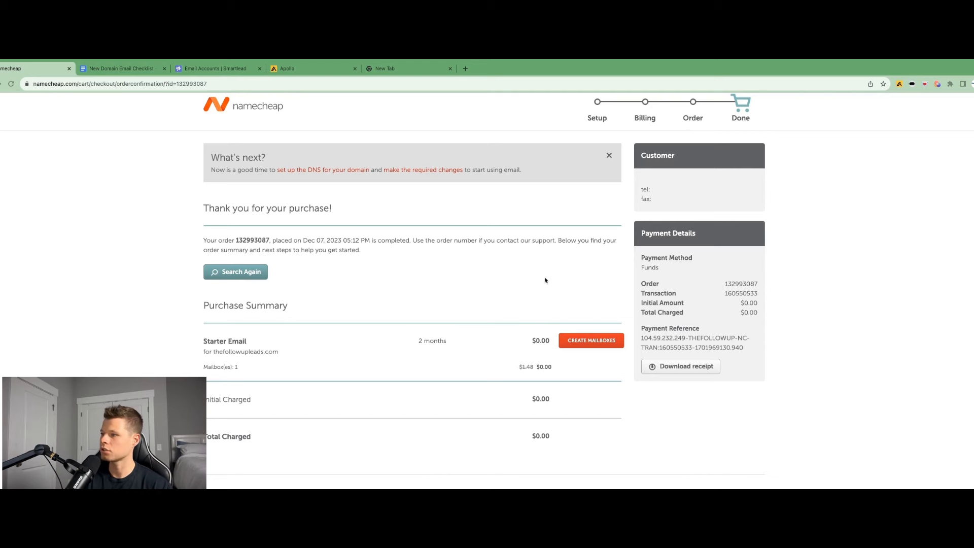
Create a mailbox for thefollowupleads.com named with the sender's first name, entering and confirming a mailbox password, and save it
scroll(545, 279, "down", 1)
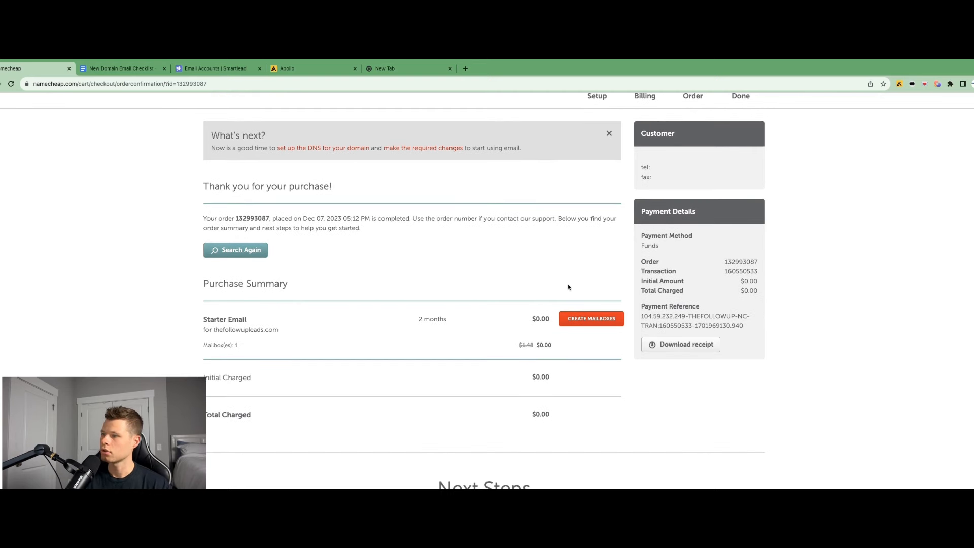
left_click(573, 319)
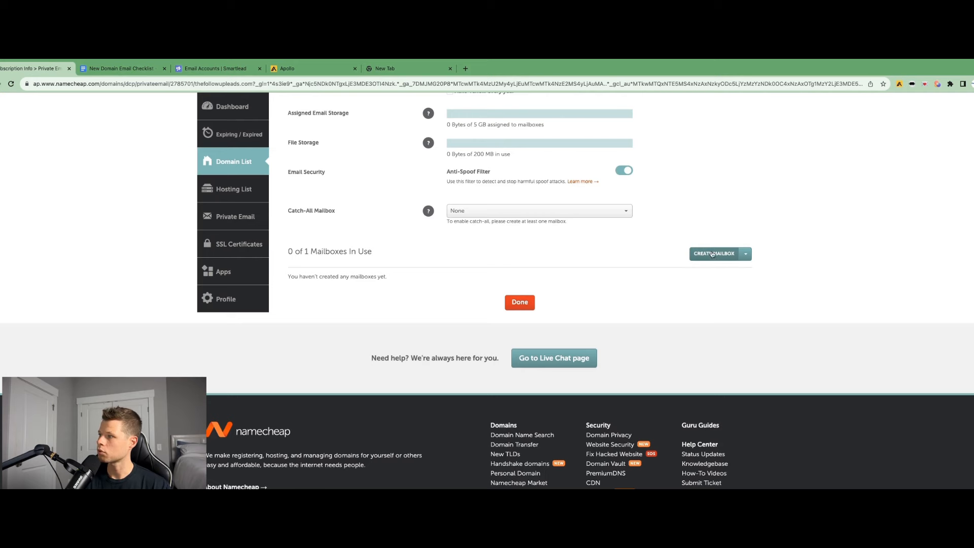
left_click(716, 259)
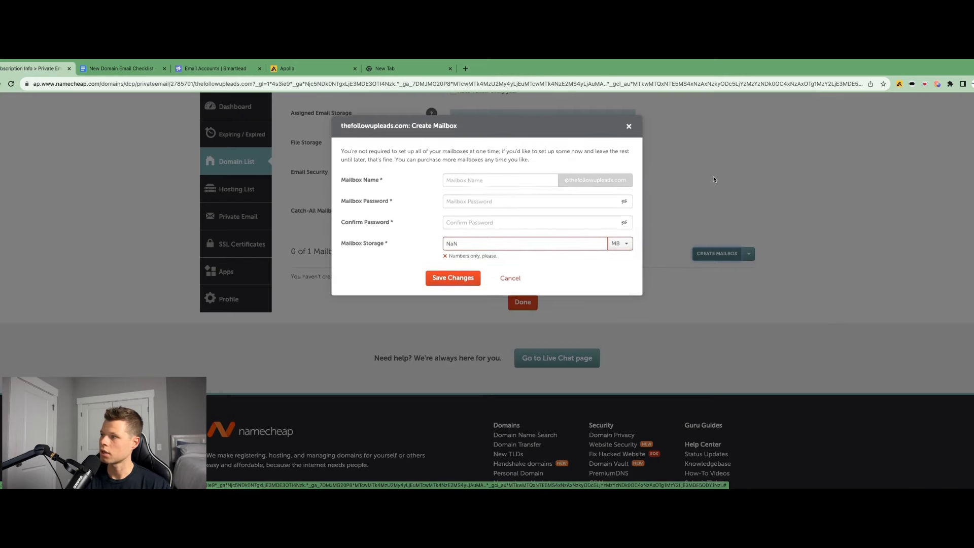
left_click(502, 178)
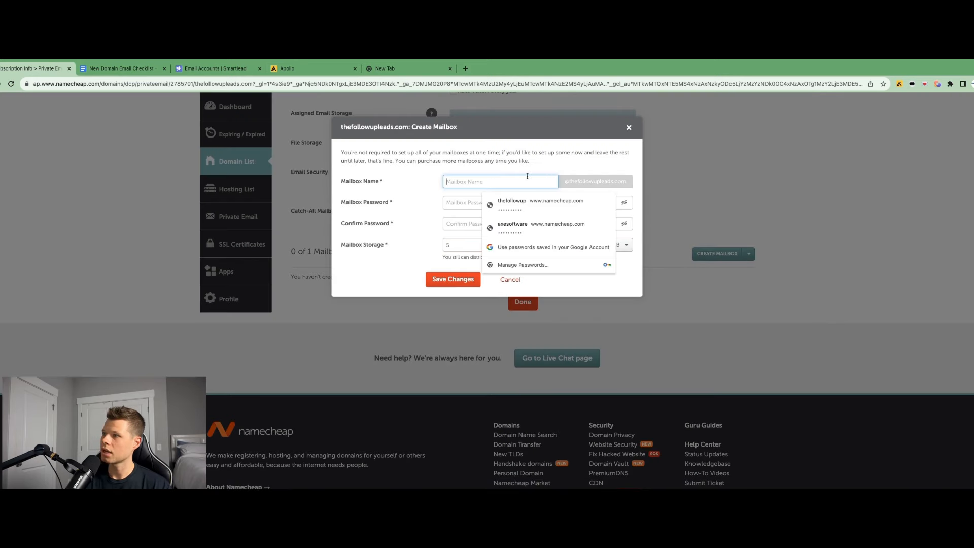
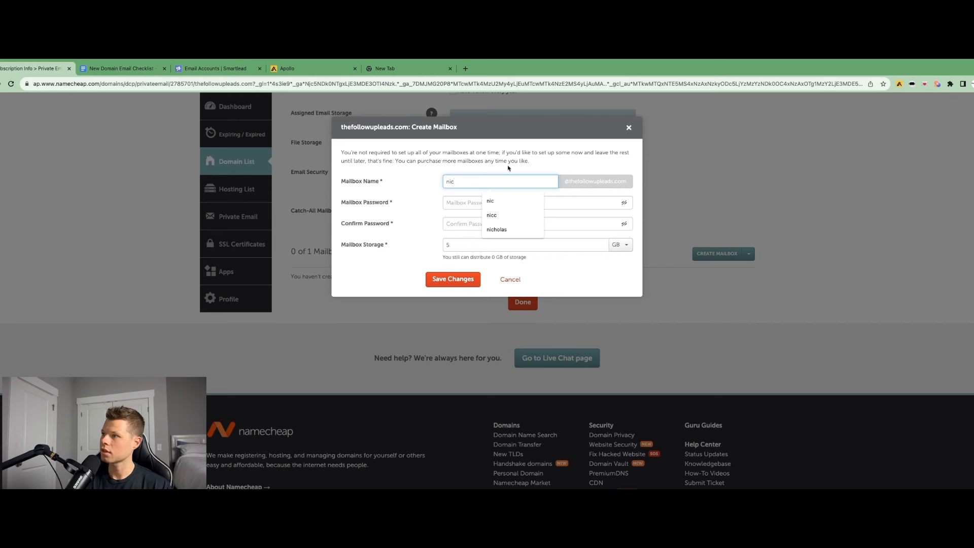
left_click(558, 168)
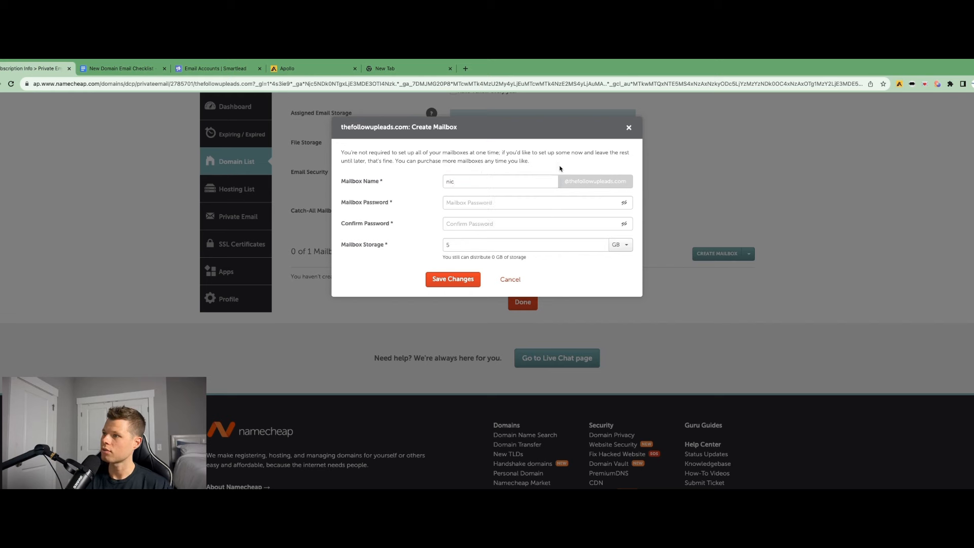
left_click(499, 202)
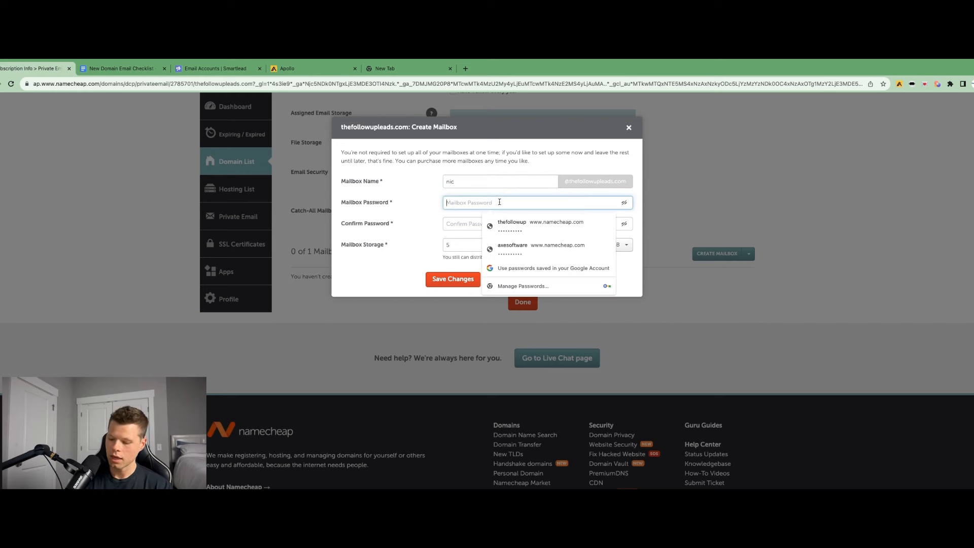
type("********")
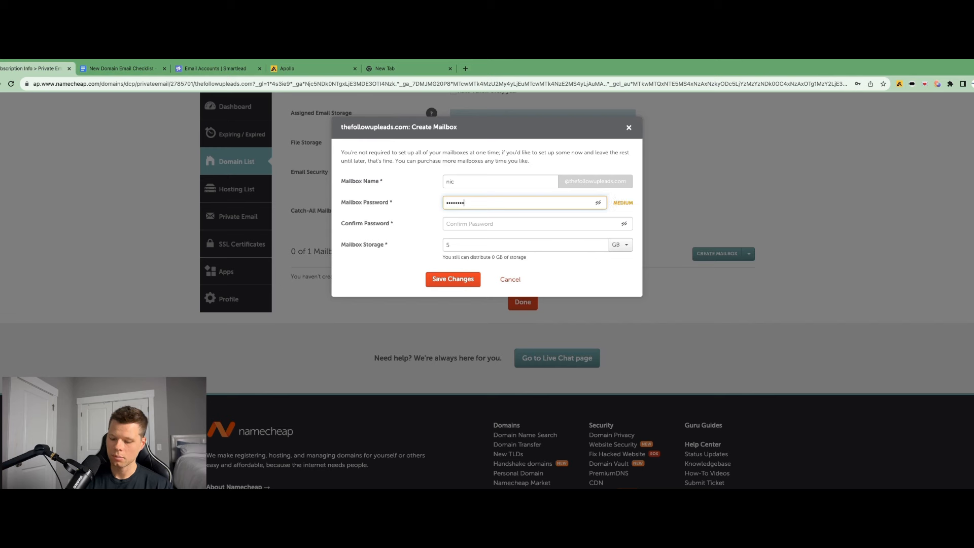
type("***")
key("Tab")
type("***********")
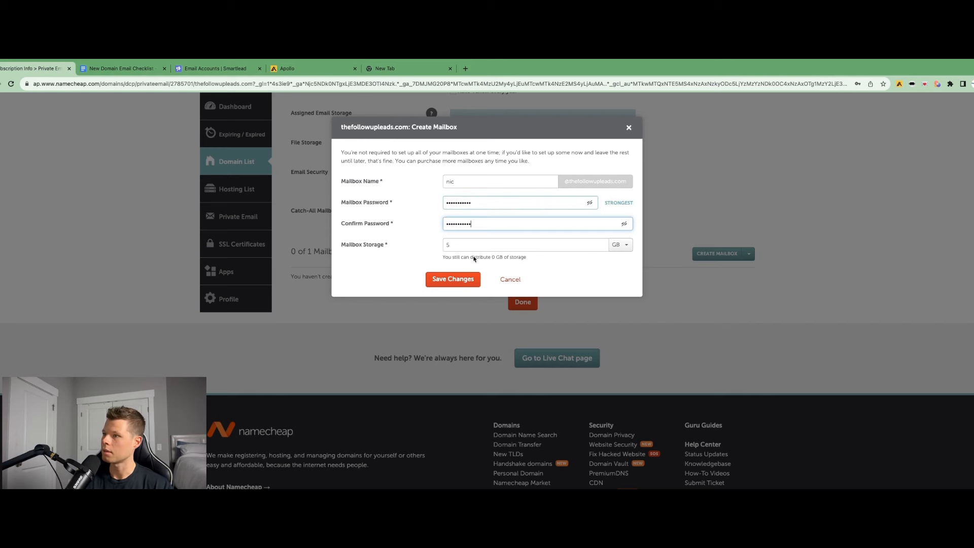
left_click(455, 282)
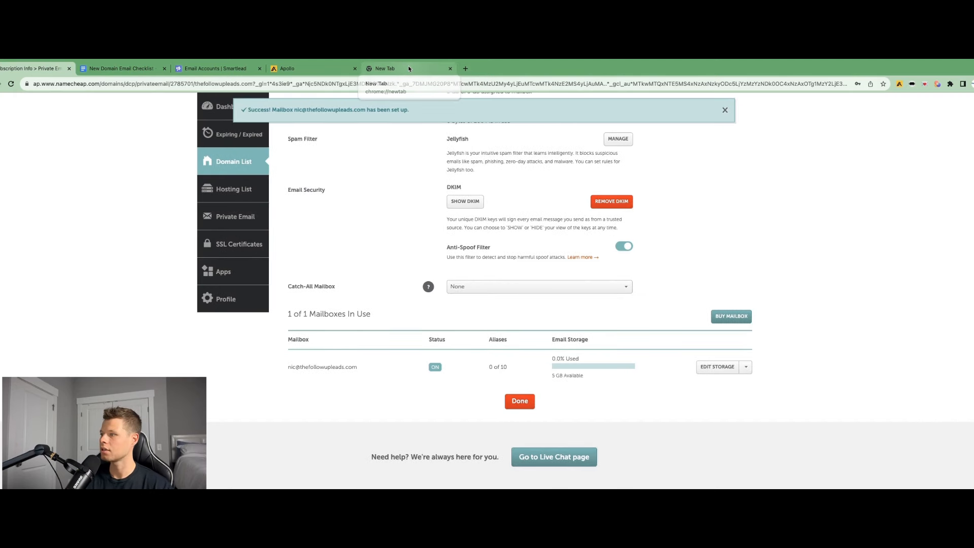
Open a new blank Google Sheets spreadsheet in a new browser tab
left_click(409, 68)
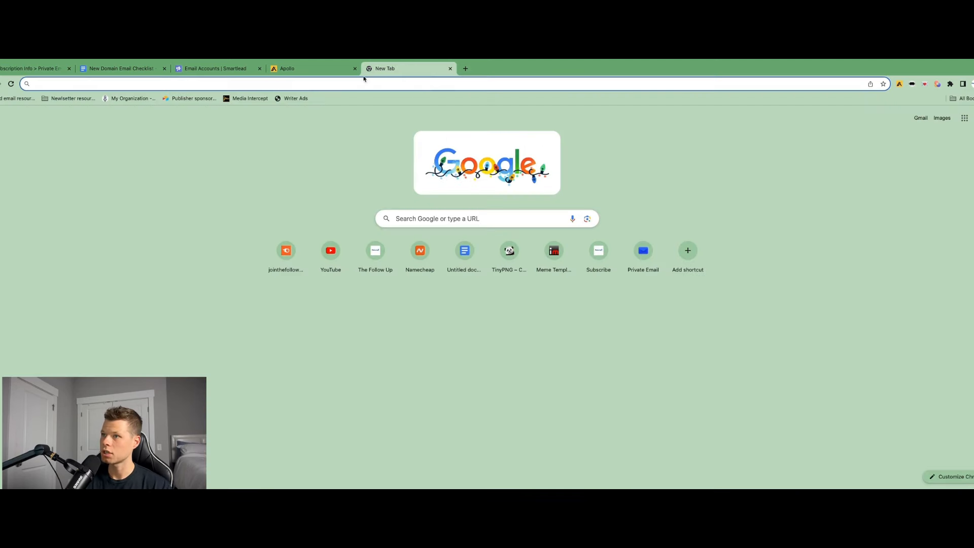
type("sheets.new")
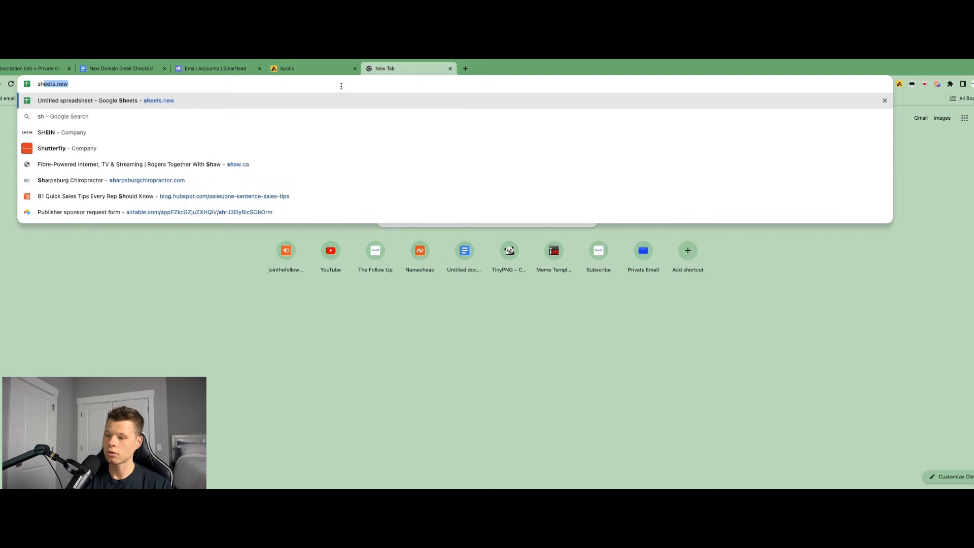
key("Return")
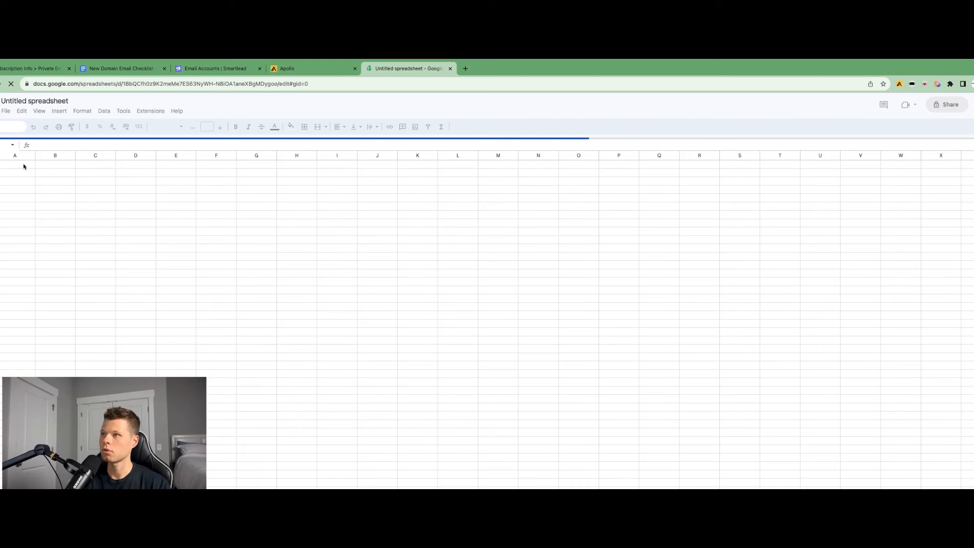
Enter the column headers Email and Password in the spreadsheet's first row
type("Email")
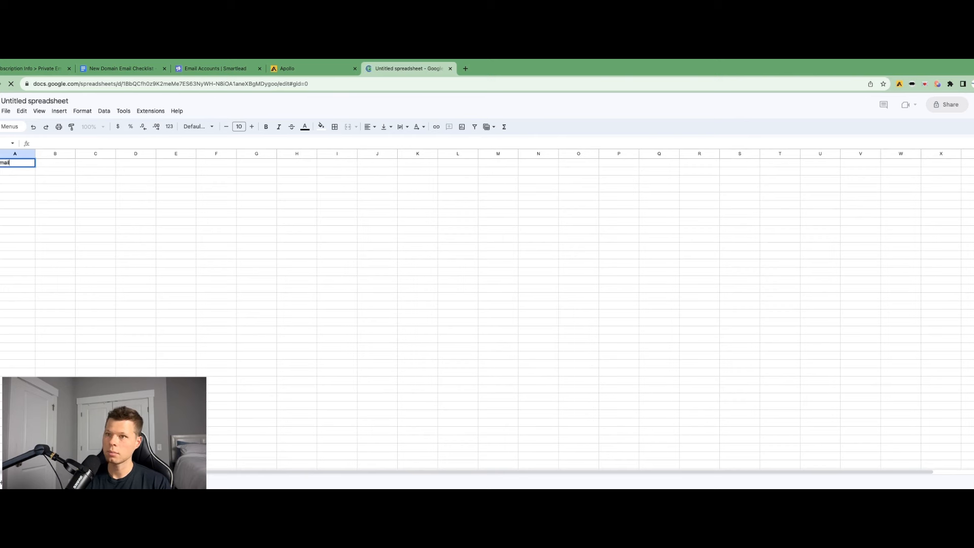
key("Tab")
type("Passw")
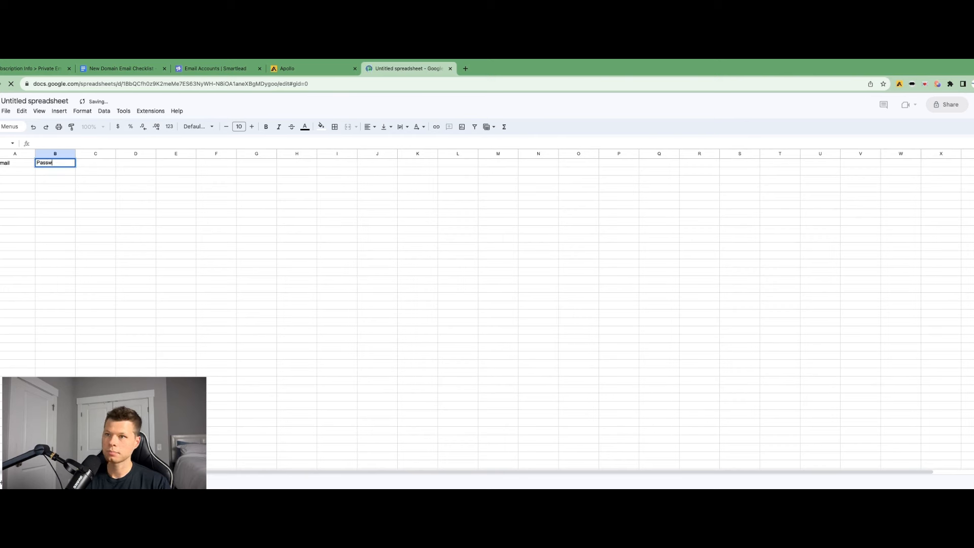
type("ord")
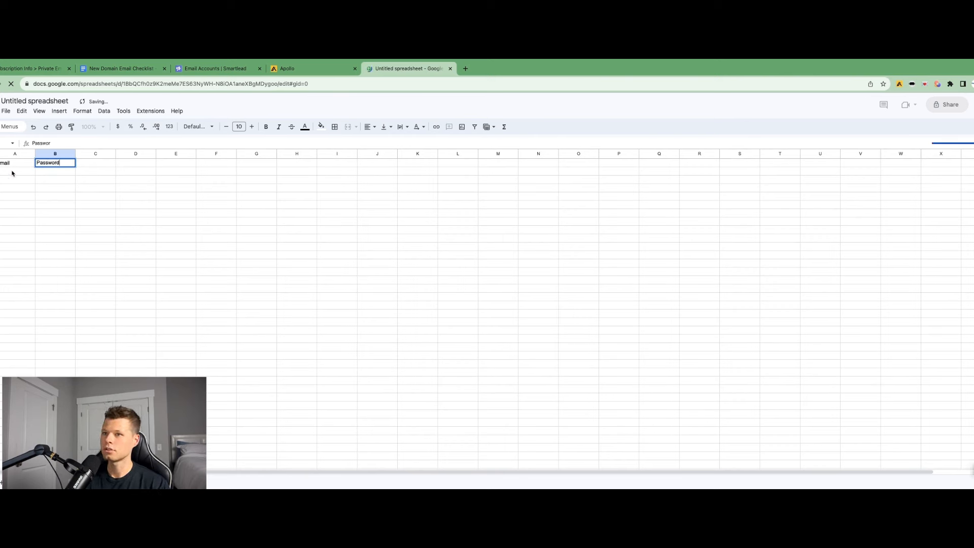
key("Return")
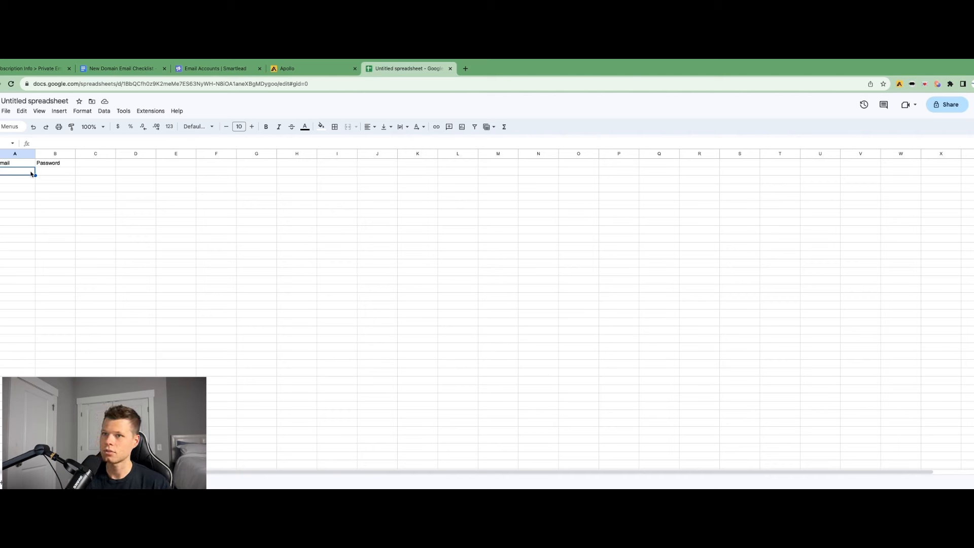
Enter the new mailbox's e-mail address and a Password placeholder in the second row, then return to the Namecheap mailbox tab
double_click(1, 171)
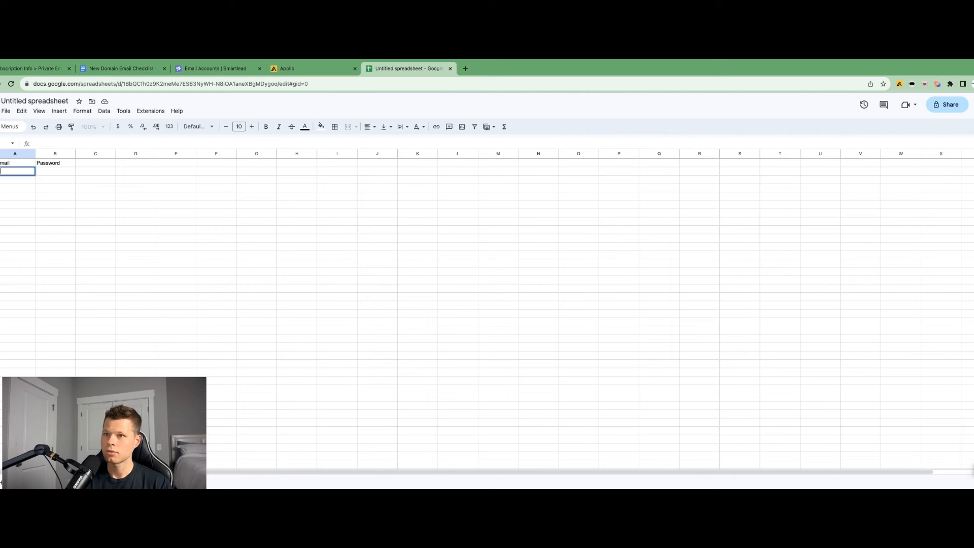
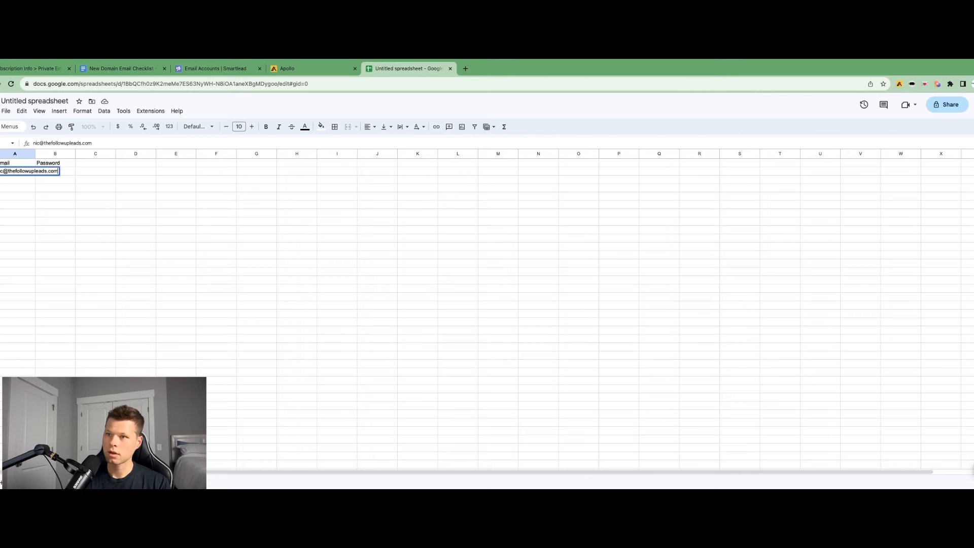
key("Tab")
type("P")
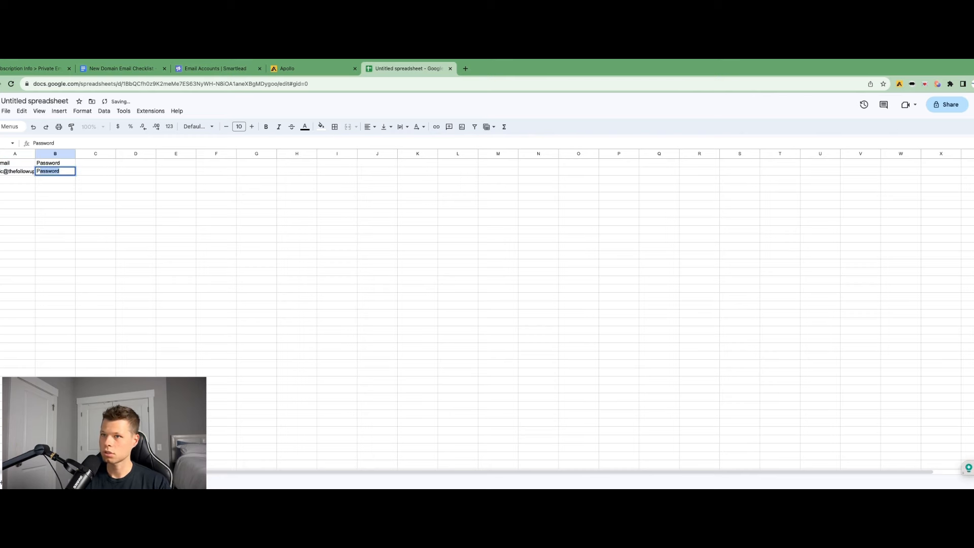
key("Tab")
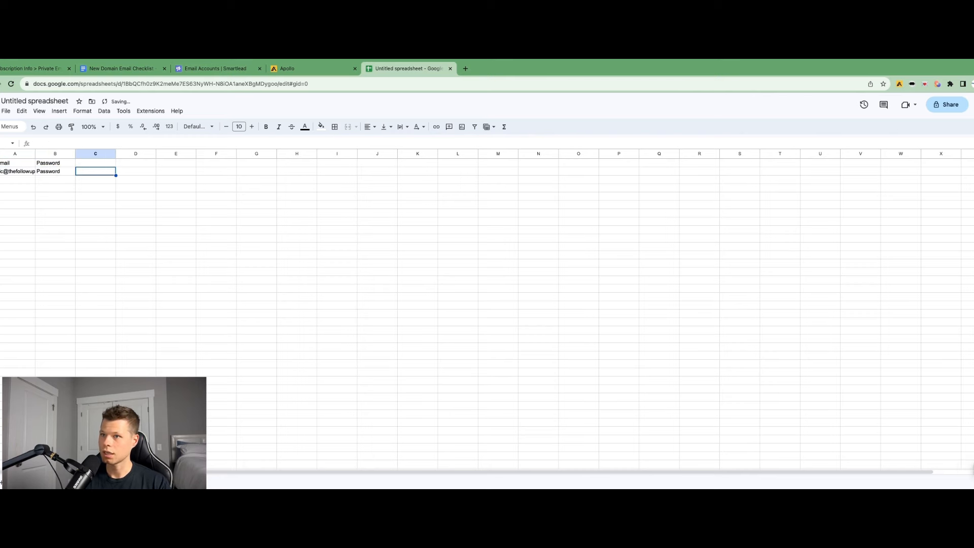
left_click(25, 65)
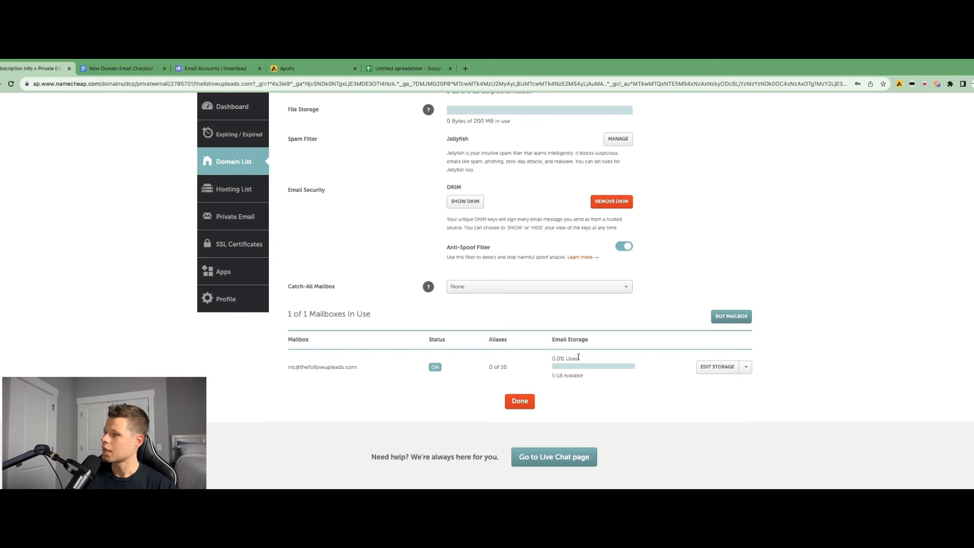
Open privateemail.com in a new browser tab
left_click(465, 68)
type("pr")
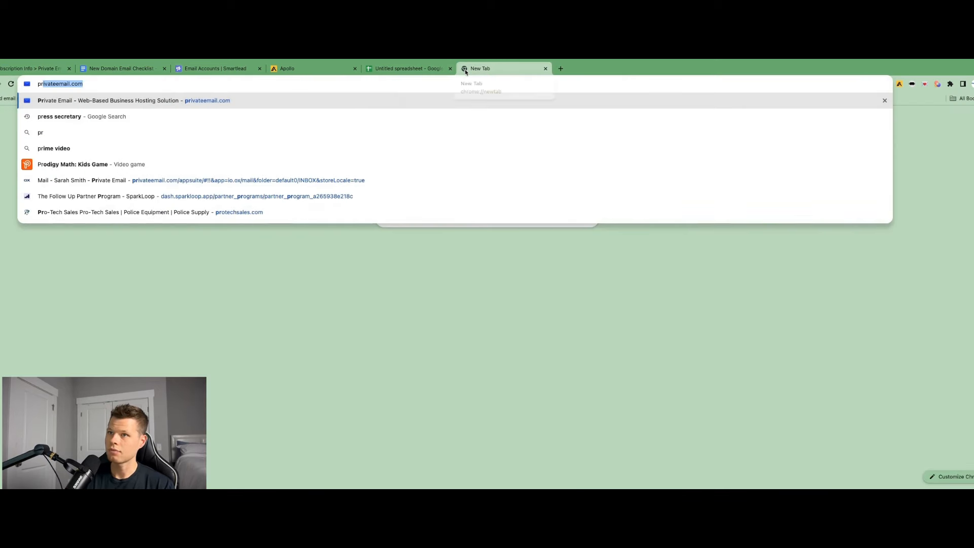
key("Return")
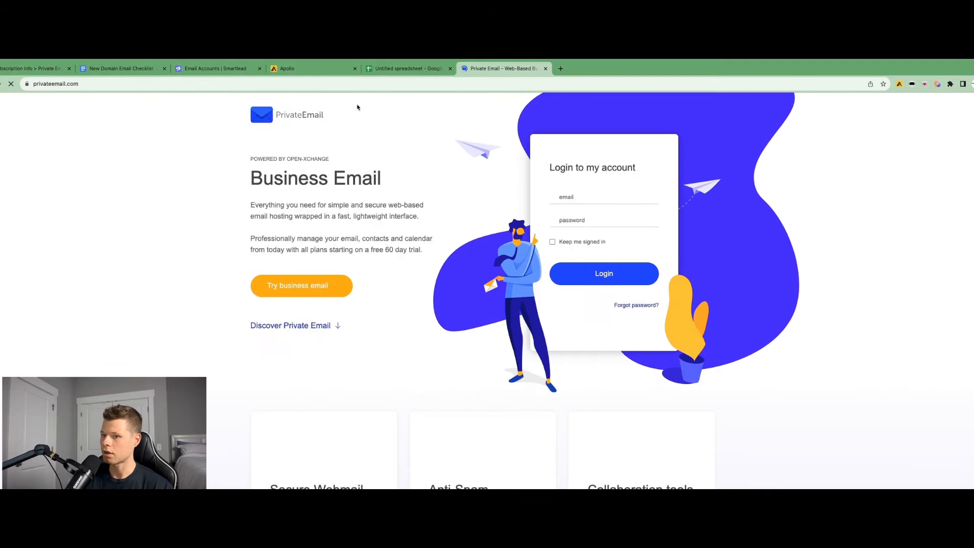
Log in to Private Email webmail with the new mailbox's e-mail address and password, declining to save the password
left_click(623, 197)
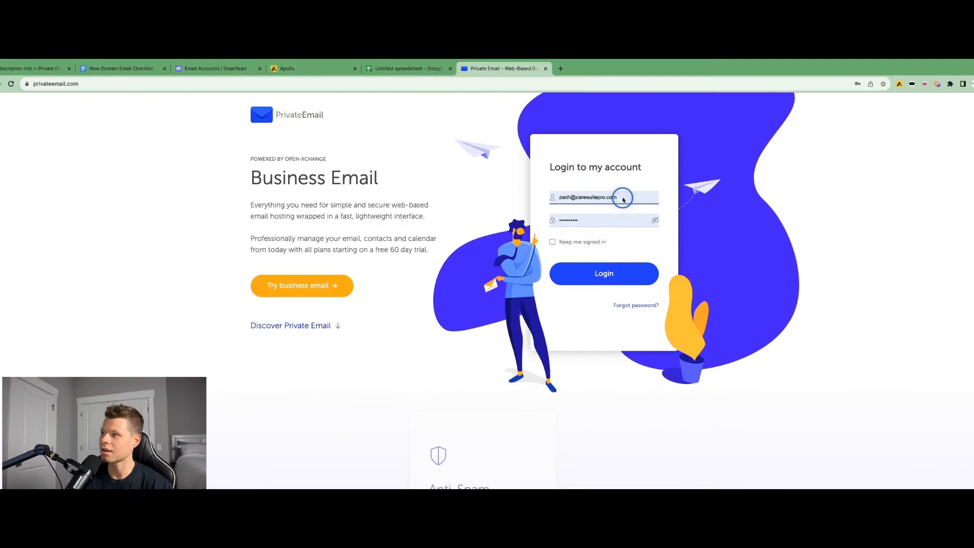
left_click(586, 198)
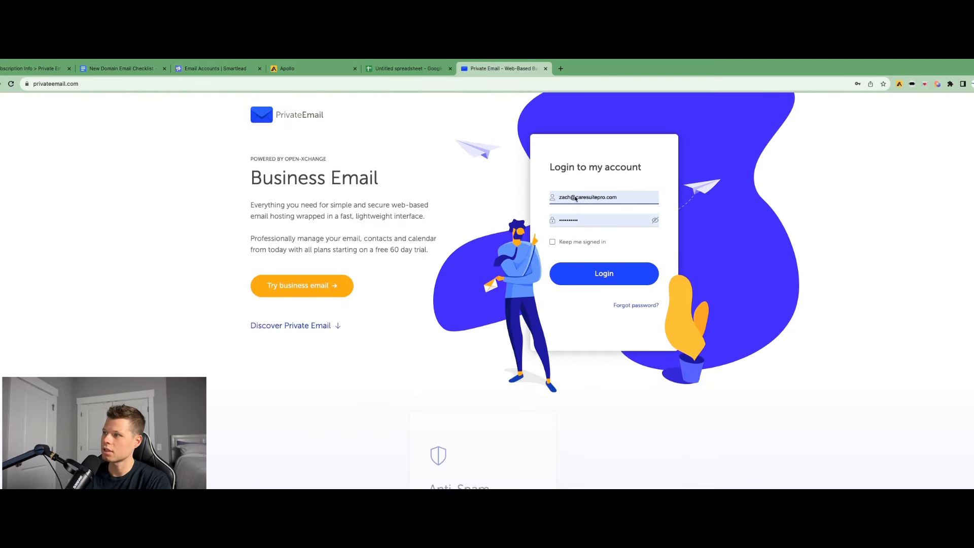
left_click(567, 197)
triple_click(582, 197)
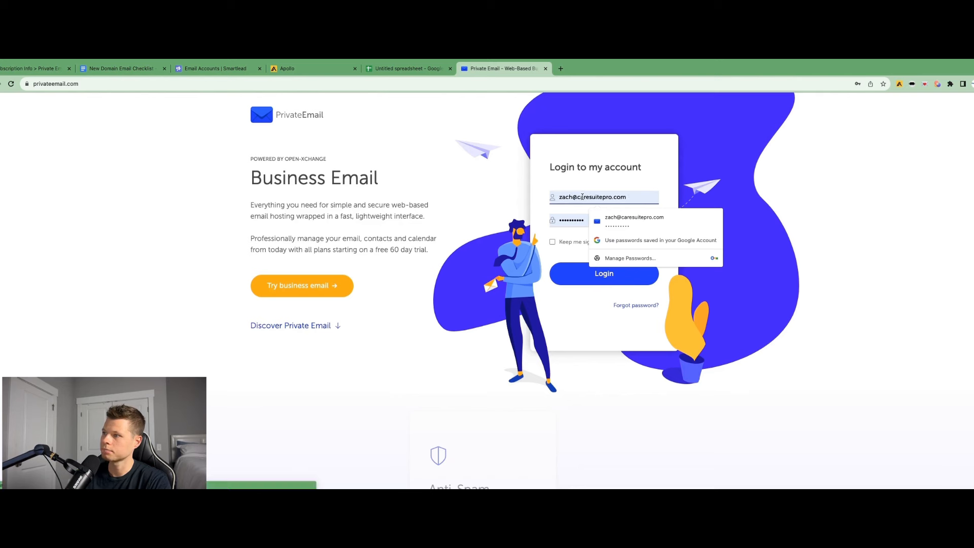
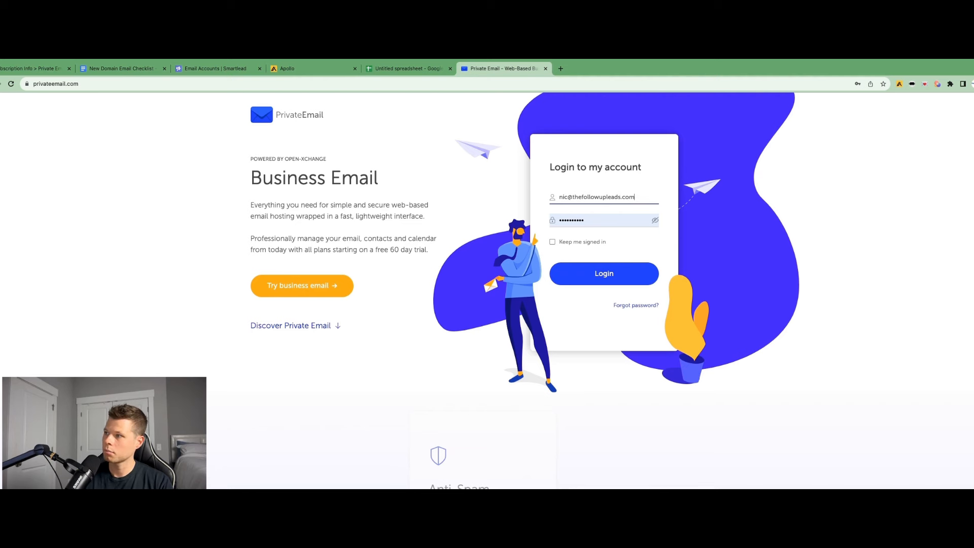
key("Tab")
type("•••••••••••")
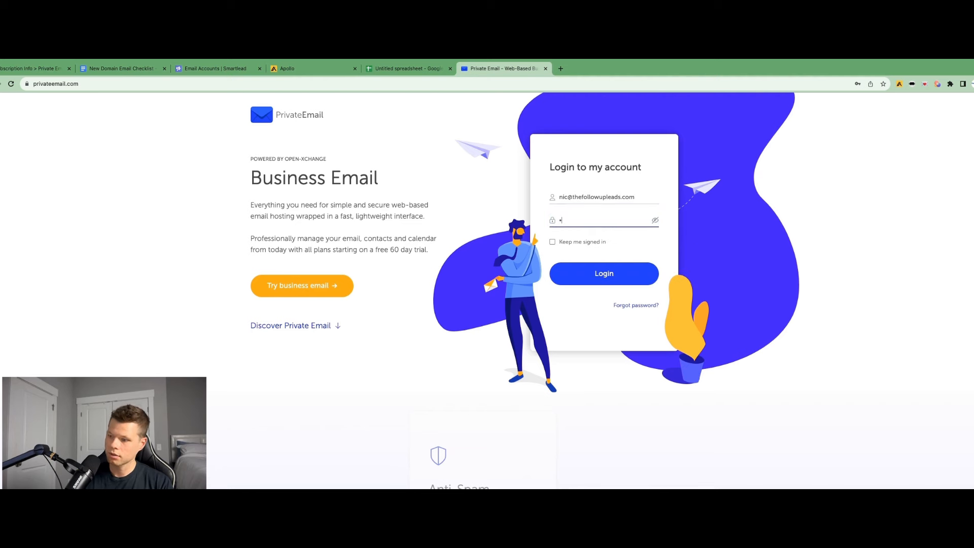
key("Return")
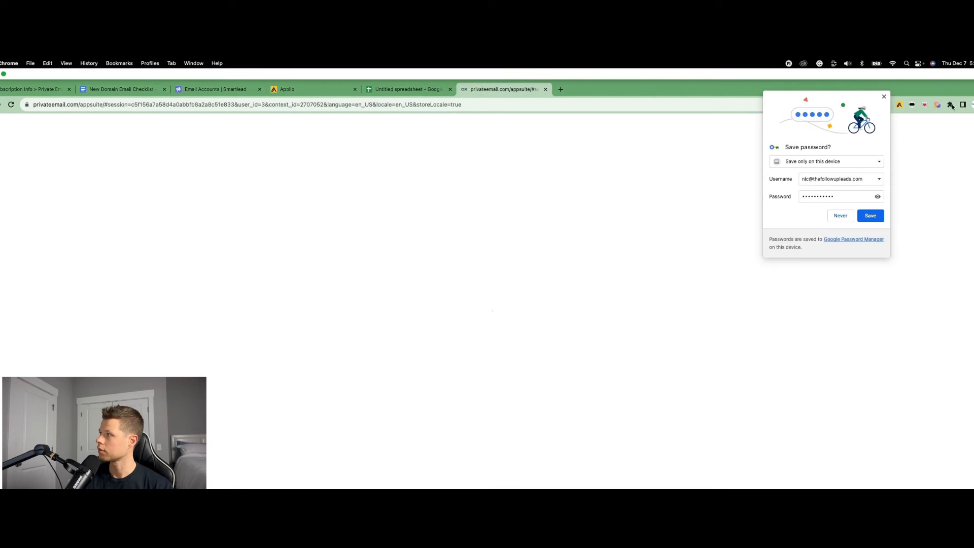
left_click(884, 97)
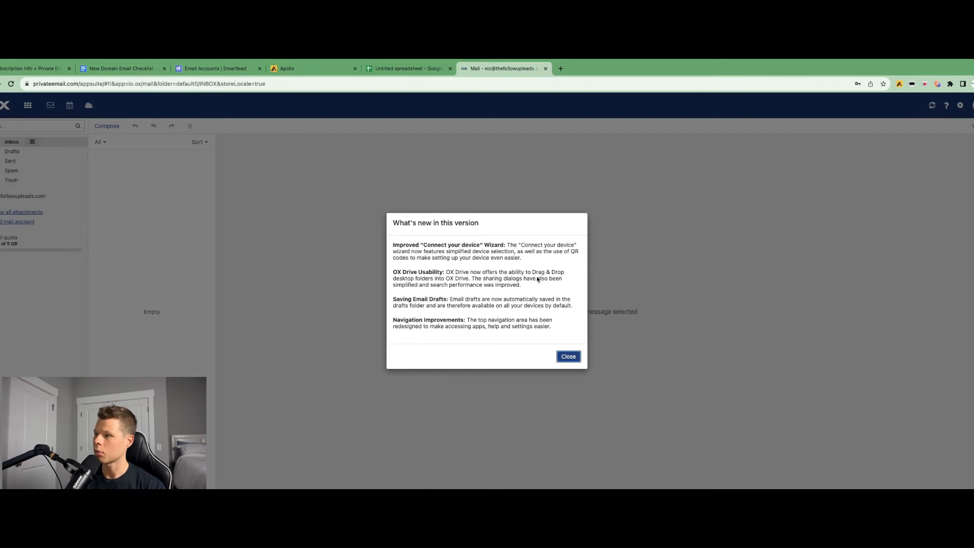
Dismiss the webmail's what's-new notice and welcome tour
left_click(563, 356)
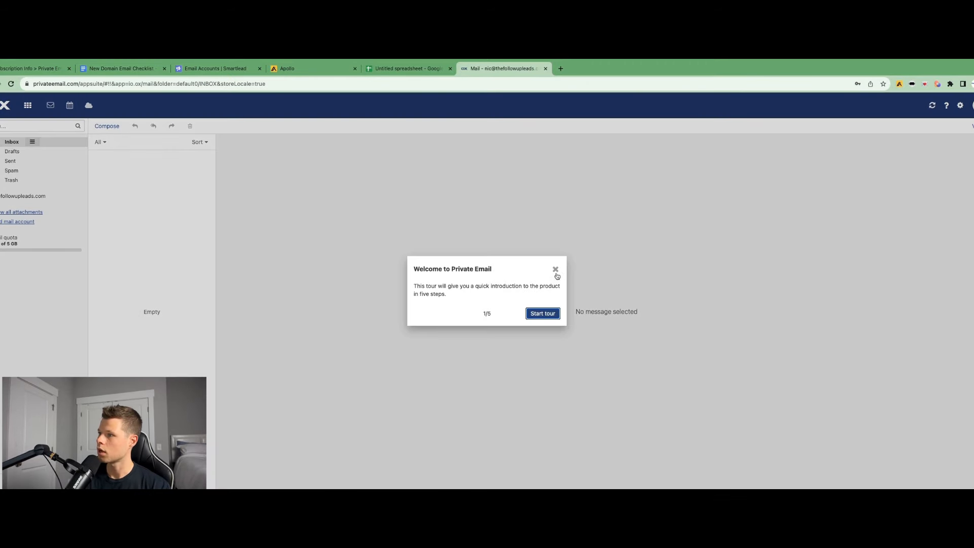
left_click(555, 271)
left_click(544, 315)
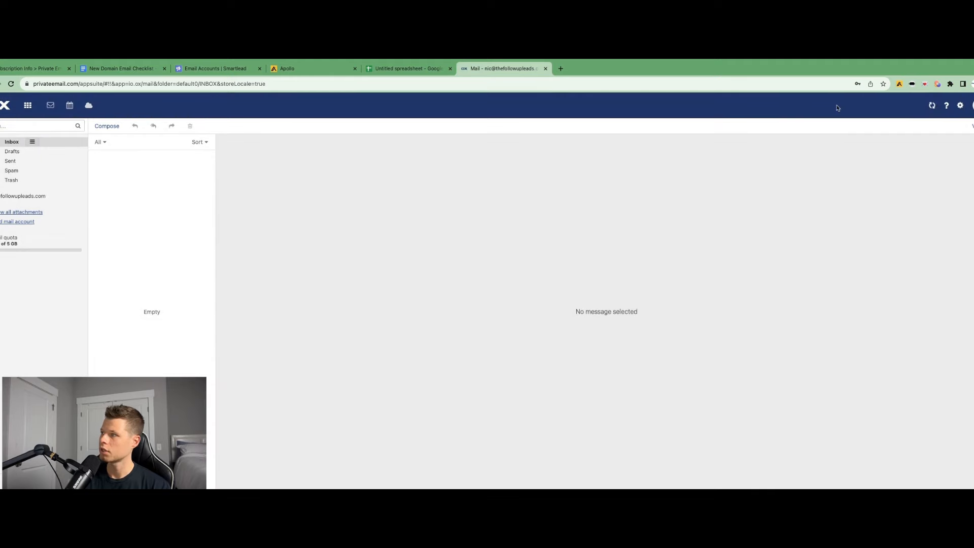
Edit the account's personal contact data with the sender's first and last name and the company The Follow Up
left_click(971, 105)
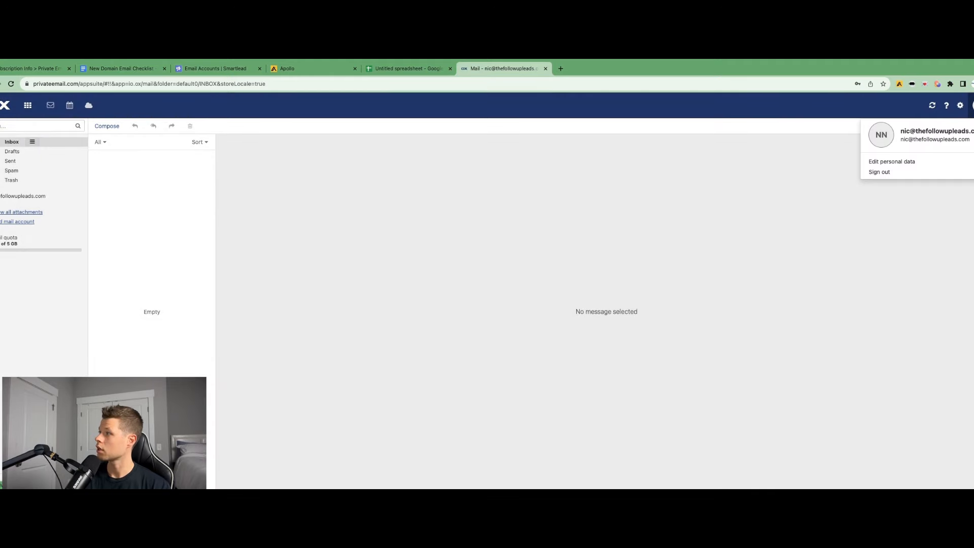
left_click(873, 163)
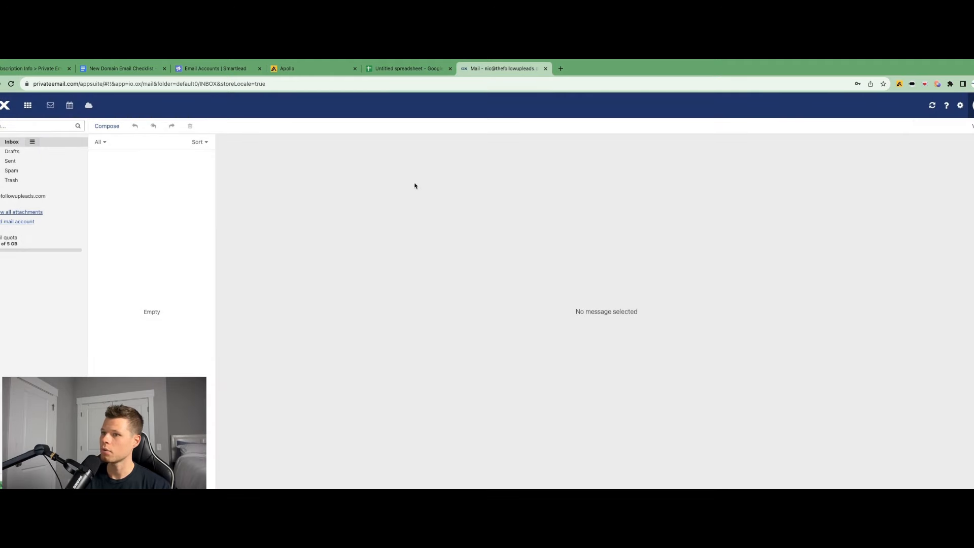
triple_click(468, 239)
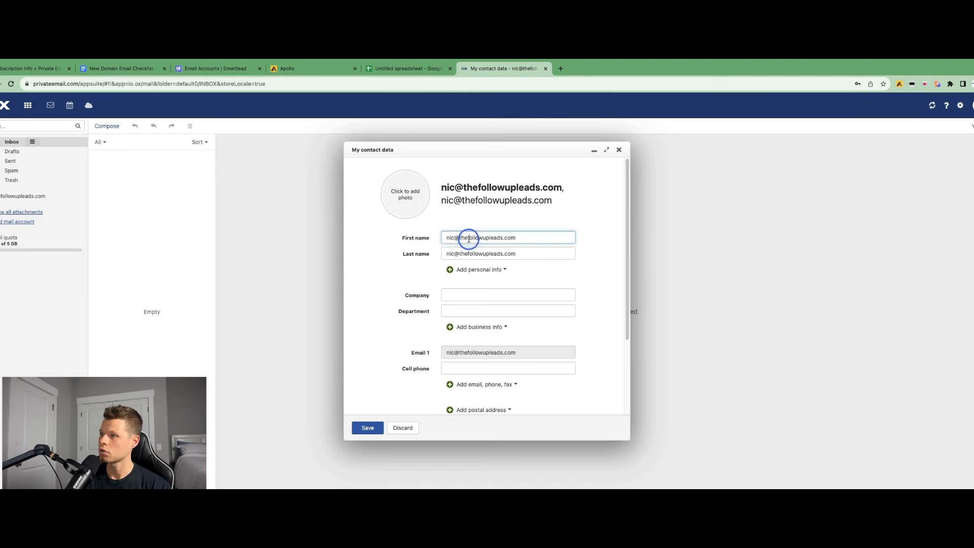
type("Nic")
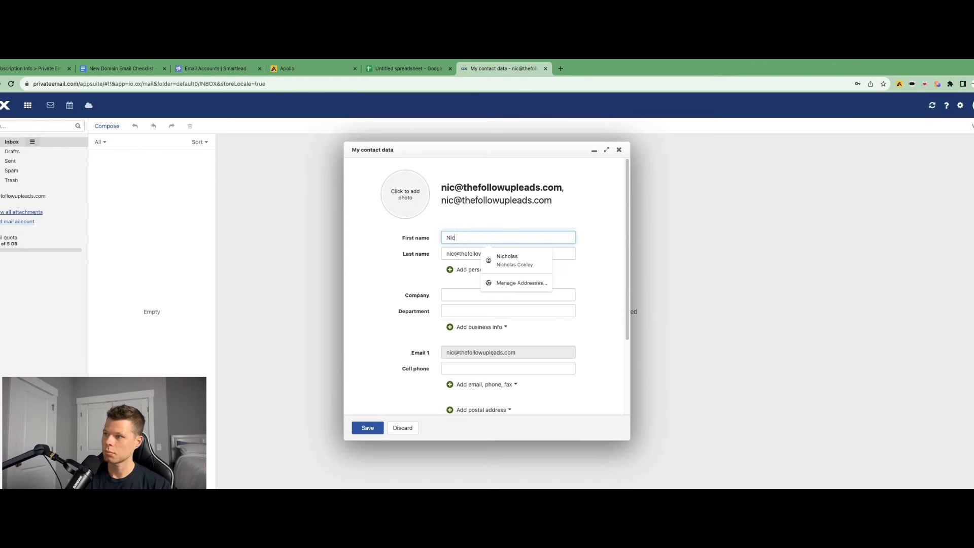
triple_click(460, 252)
type("Conleyu")
key("Tab")
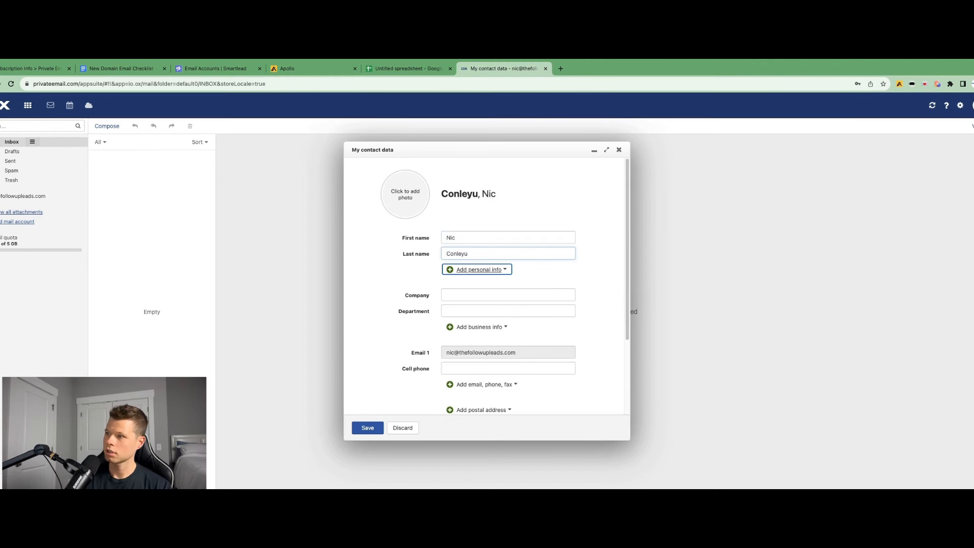
left_click(469, 253)
key("BackSpace")
left_click(458, 296)
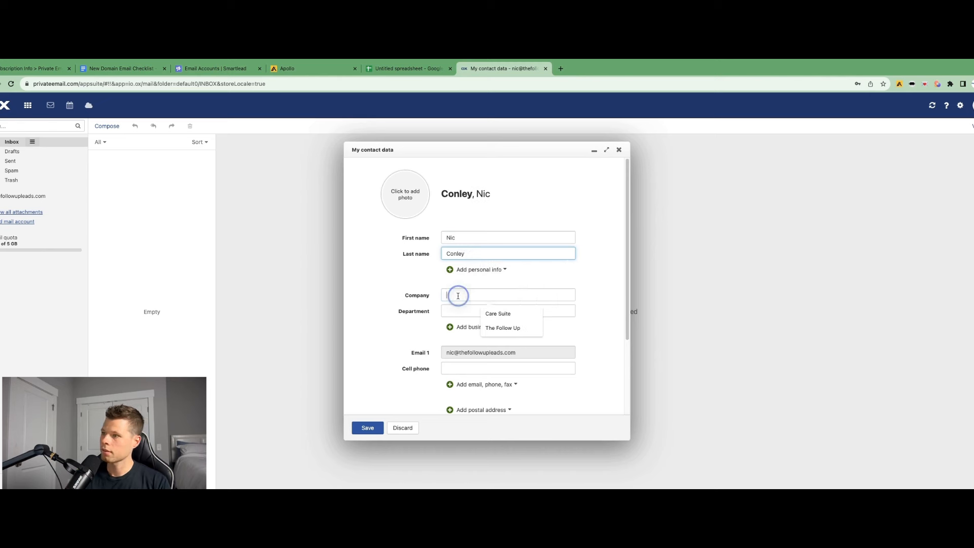
type("The Follow Up")
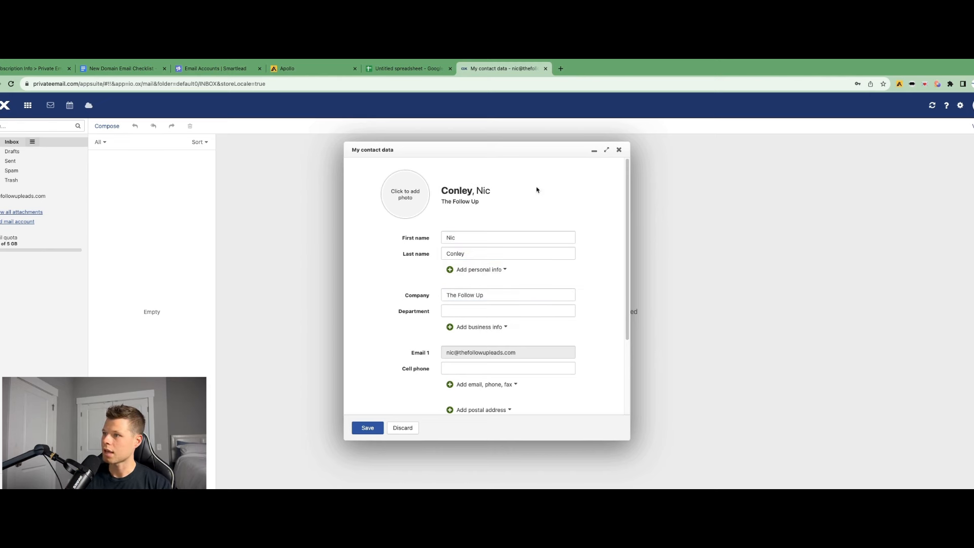
Upload a contact photo from the Downloads folder, adjust its framing, apply it and save the contact data
left_click(405, 195)
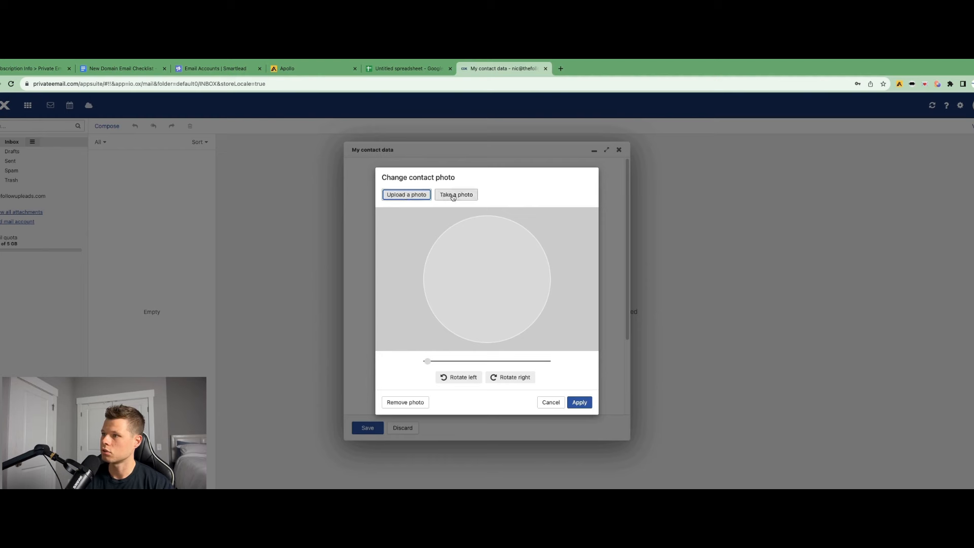
left_click(410, 196)
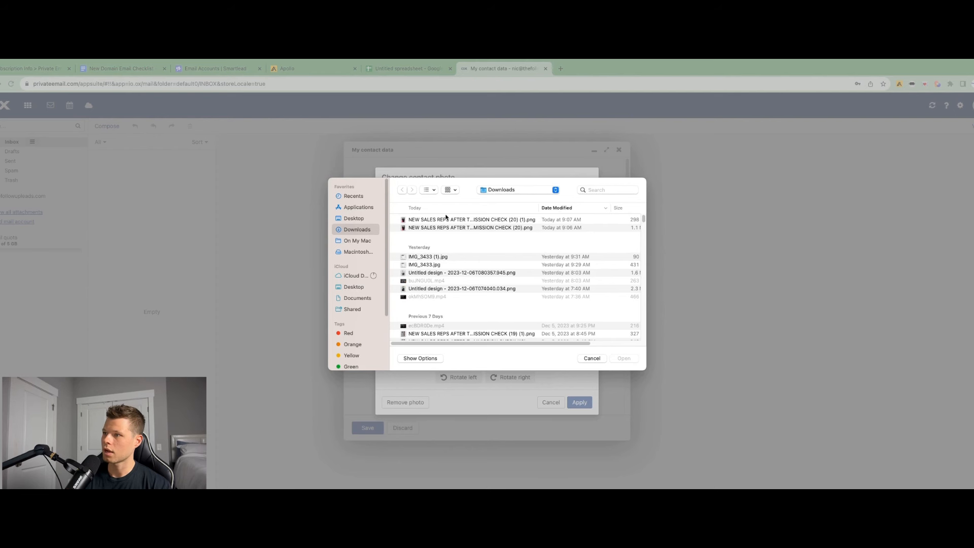
left_click(433, 219)
left_click(624, 358)
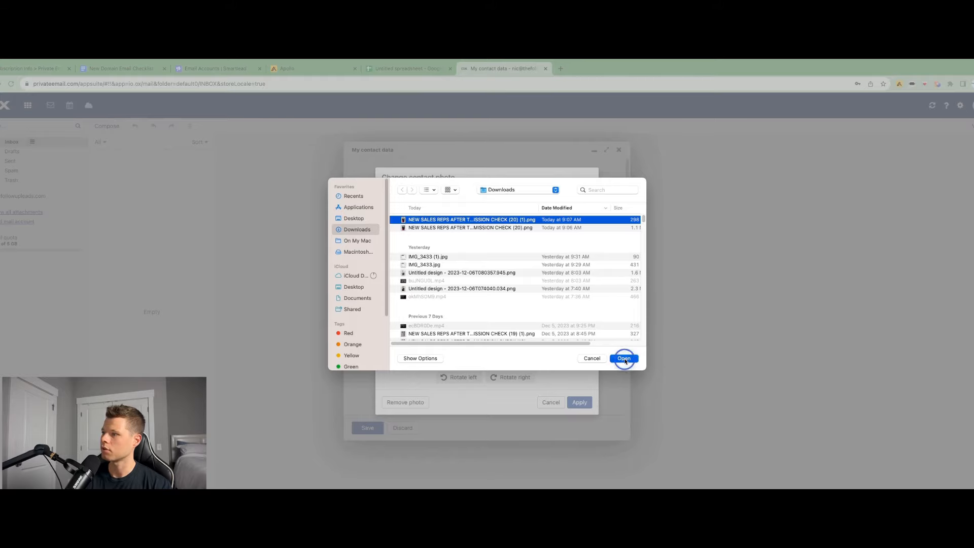
left_click_drag(482, 292, 498, 347)
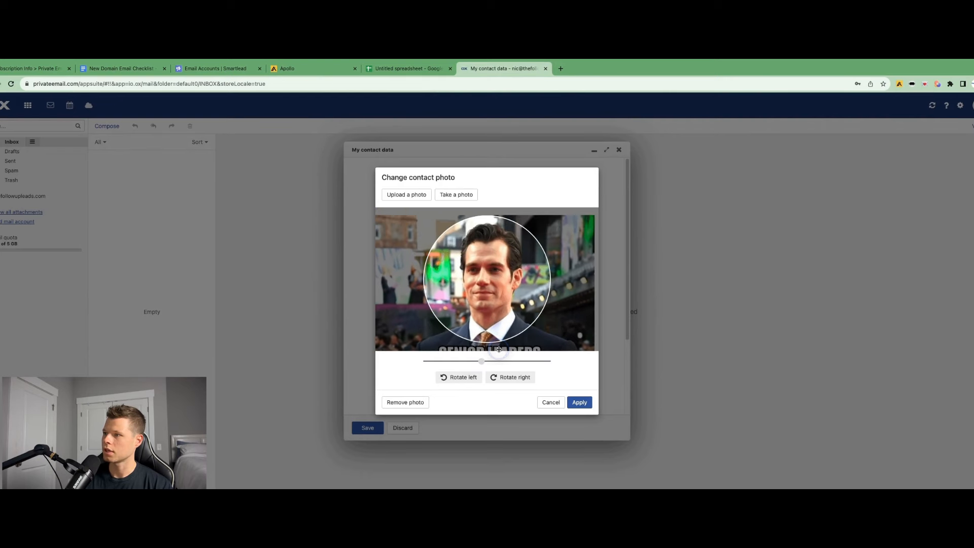
left_click(579, 406)
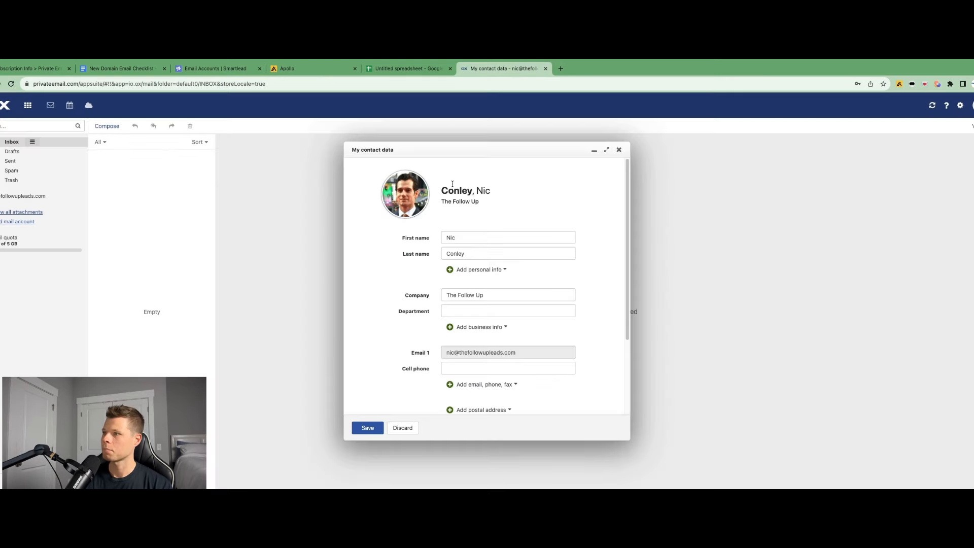
left_click(367, 428)
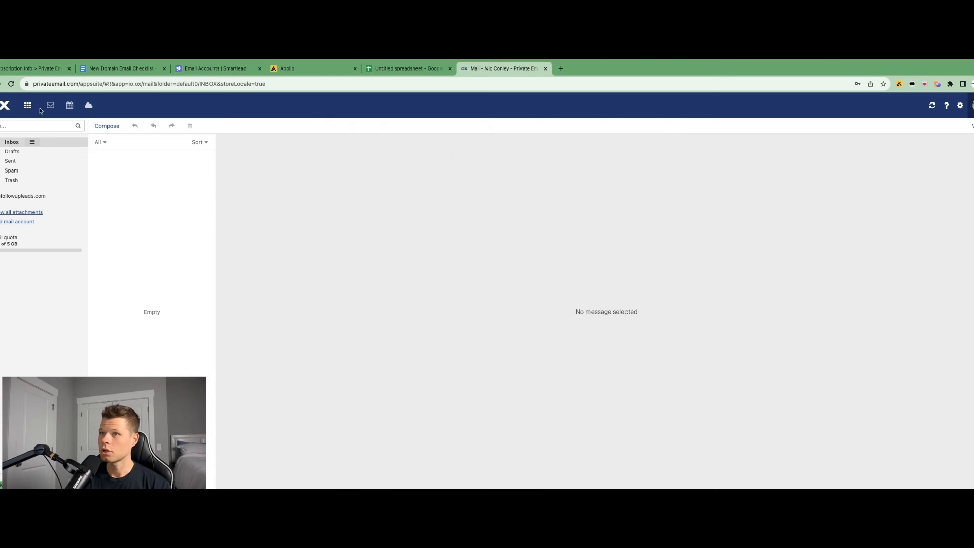
Start composing a new e-mail from the mailbox
left_click(101, 130)
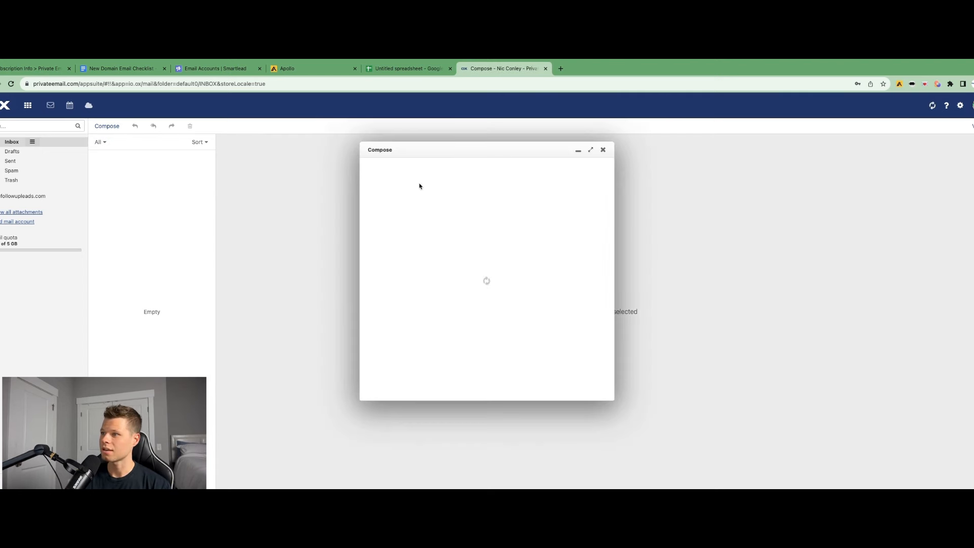
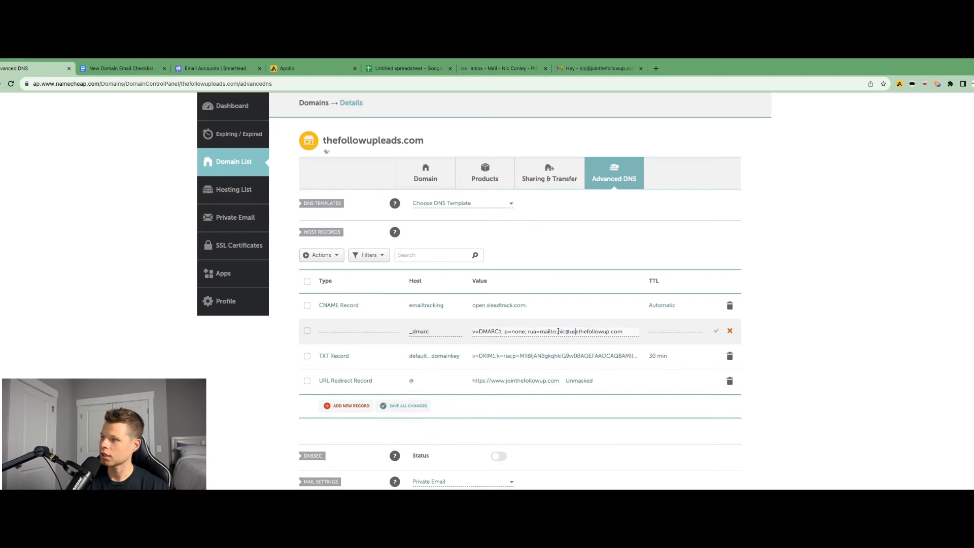
Replace the reporting address in the _dmarc TXT record's value with the new mailbox's e-mail and save the record
left_click_drag(558, 332, 625, 333)
key("super+v")
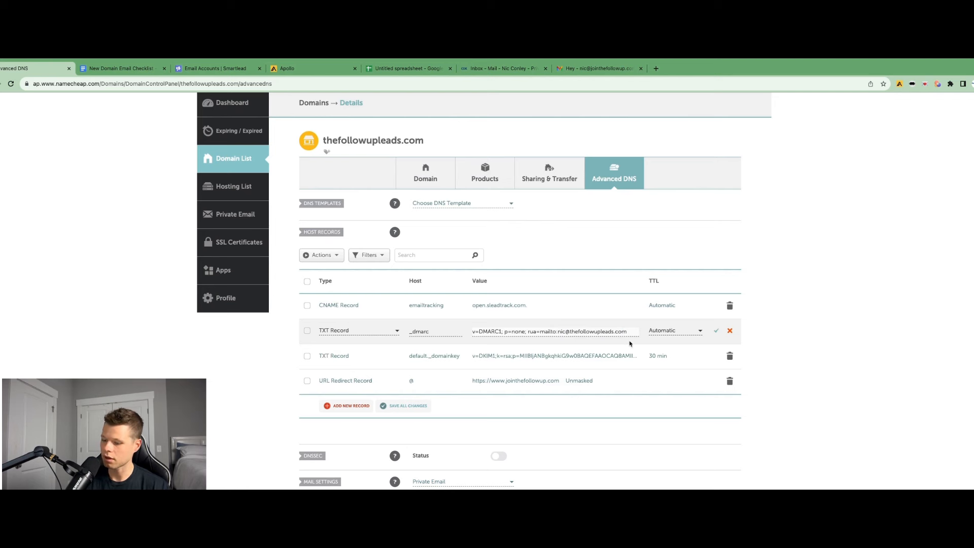
left_click(716, 330)
mouse_move(394, 236)
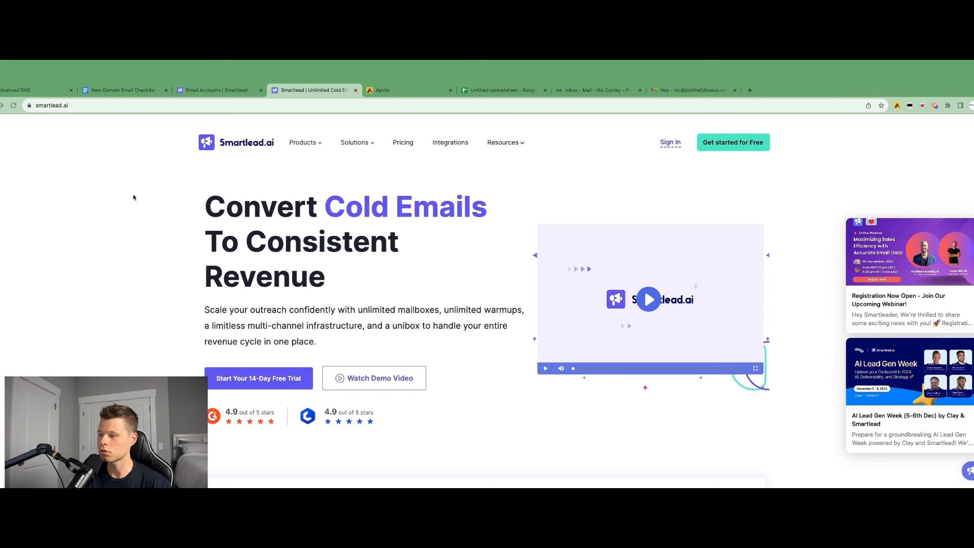
scroll(177, 269, "up", 1)
scroll(177, 268, "down", 1)
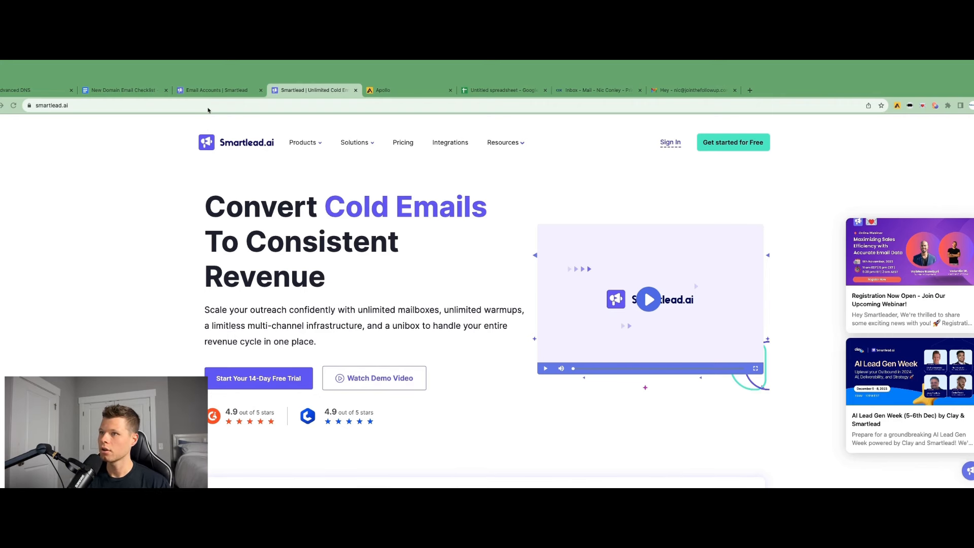
left_click(216, 90)
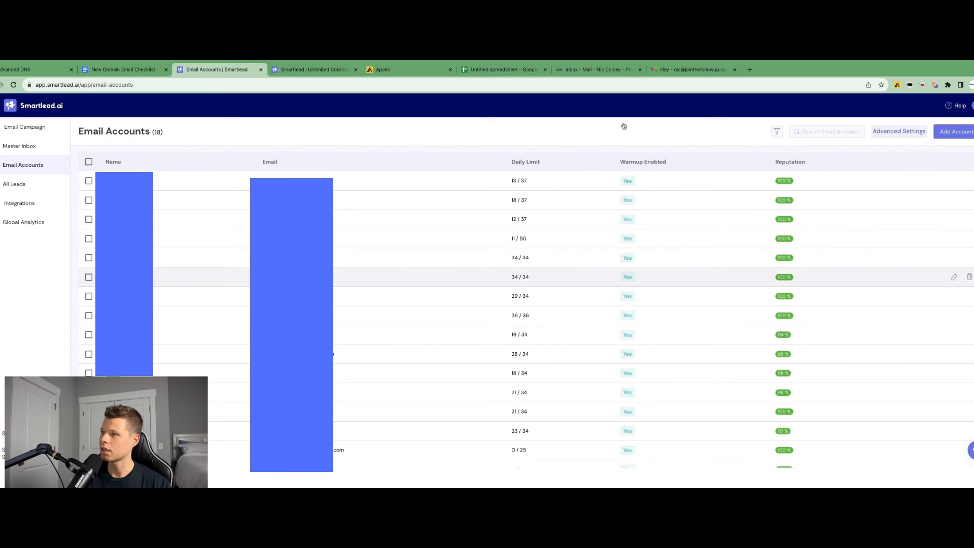
left_click(818, 128)
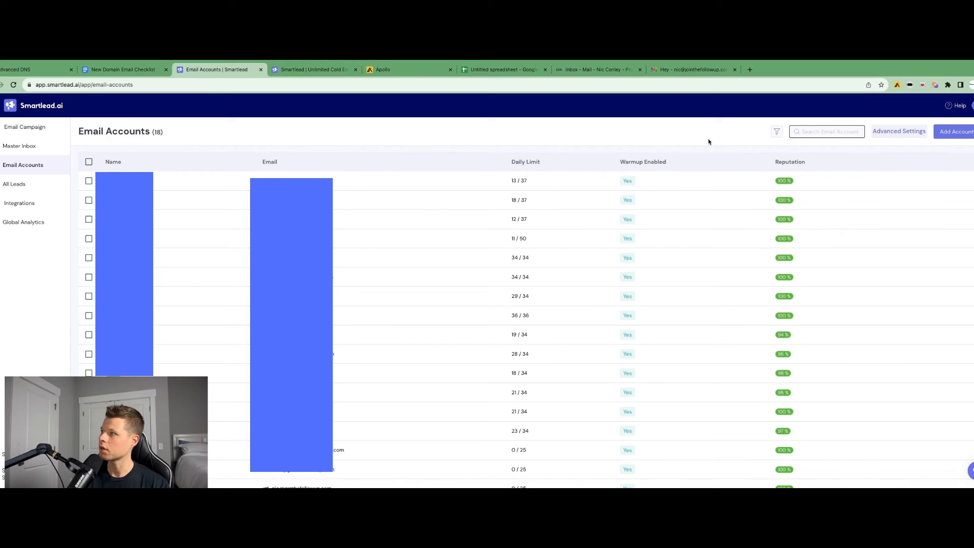
left_click(953, 134)
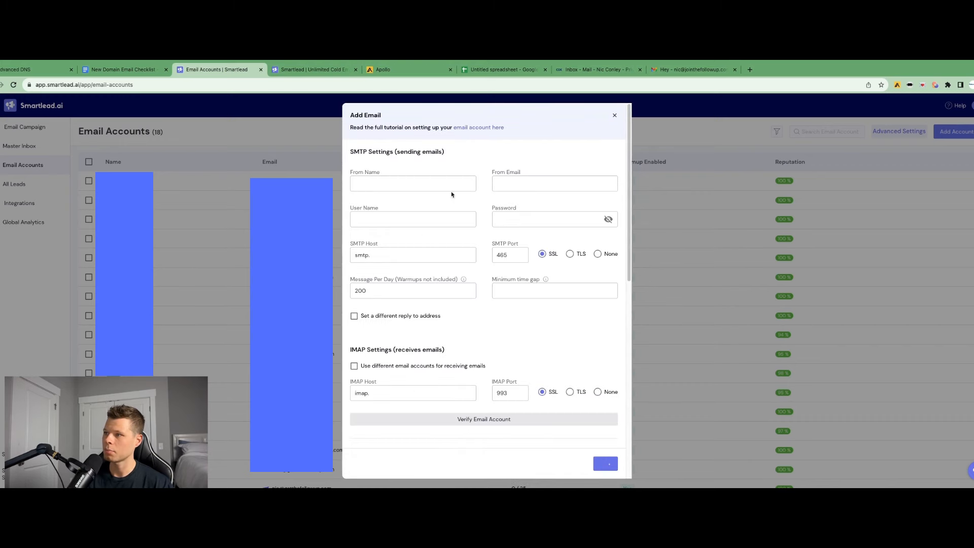
Enter the sender's first name as the from name and paste the mailbox's e-mail address as the from email
left_click(390, 183)
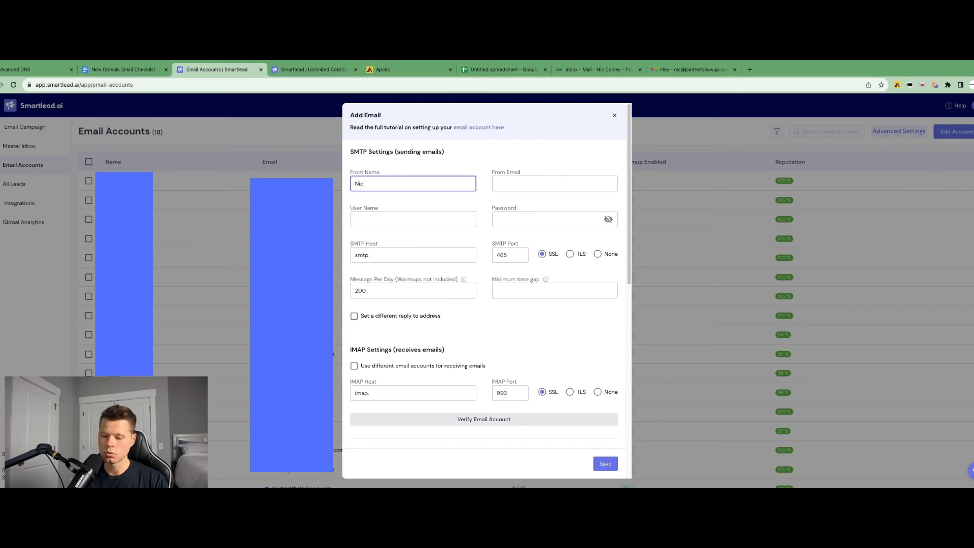
key("Tab")
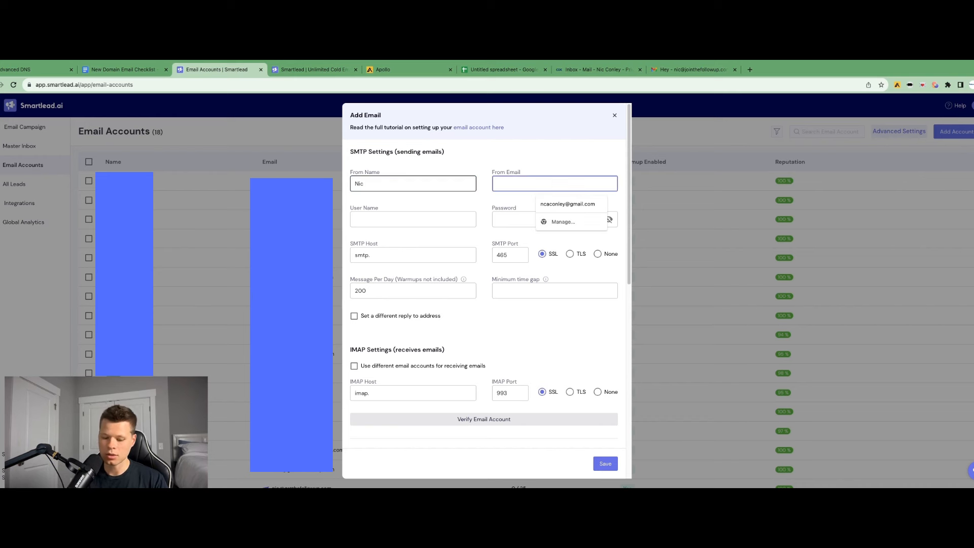
key("super+v")
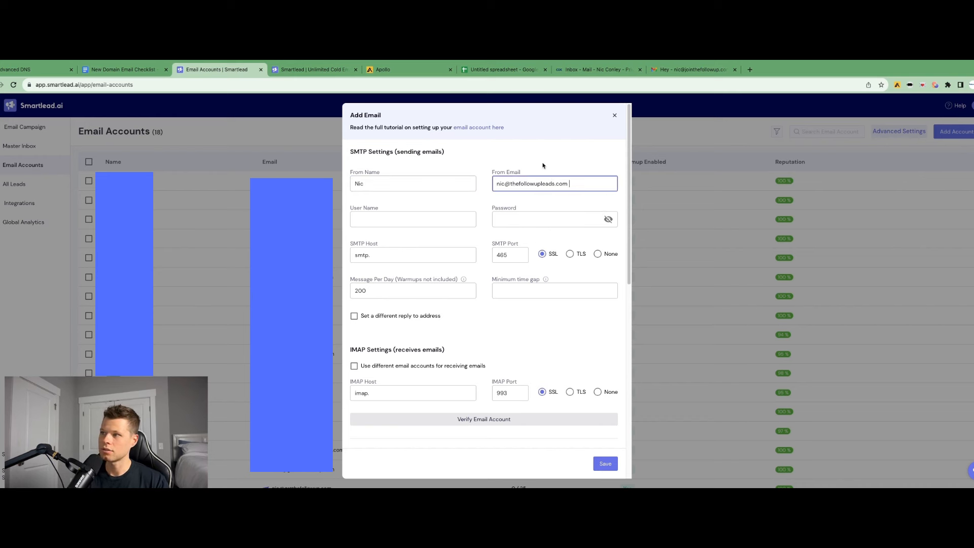
Paste the mailbox's e-mail address as the user name and enter the mailbox password
left_click(429, 219)
key("super+v")
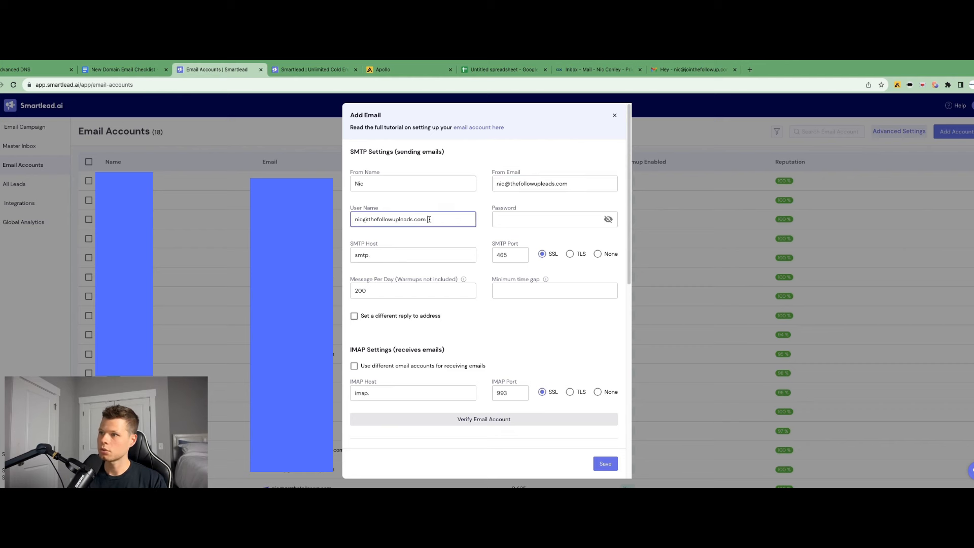
left_click(522, 218)
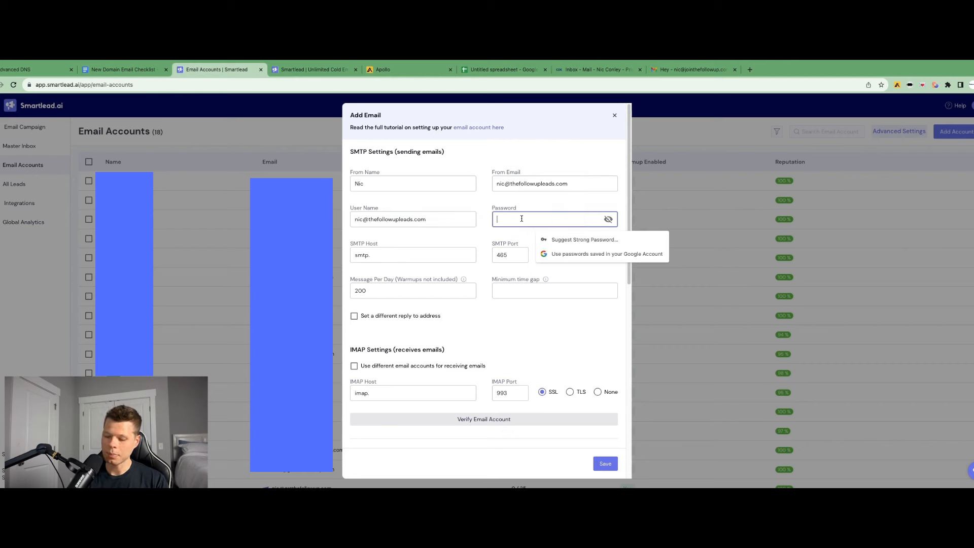
type("•••••••")
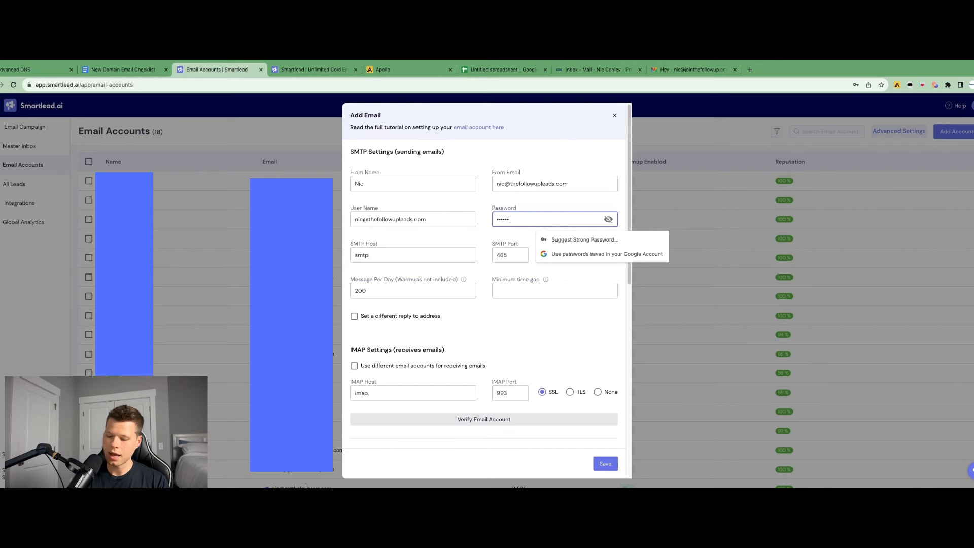
type("•••")
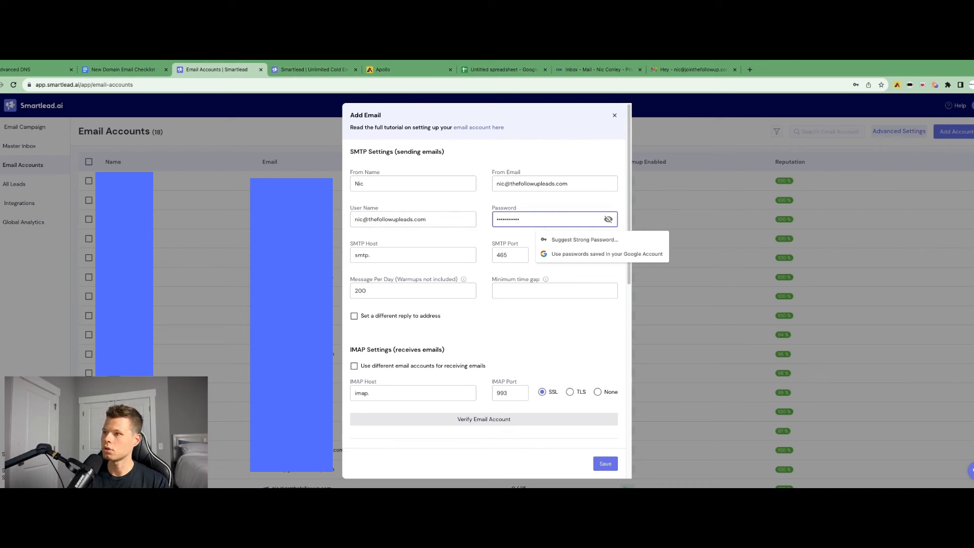
left_click(448, 236)
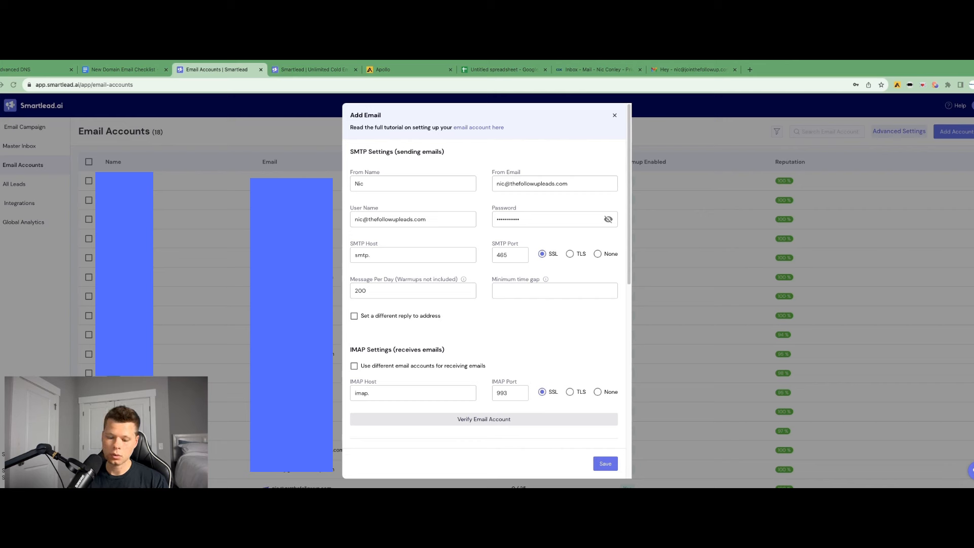
Set the SMTP host to smtp.privateemail.com and the messages per day limit to 35
left_click(390, 264)
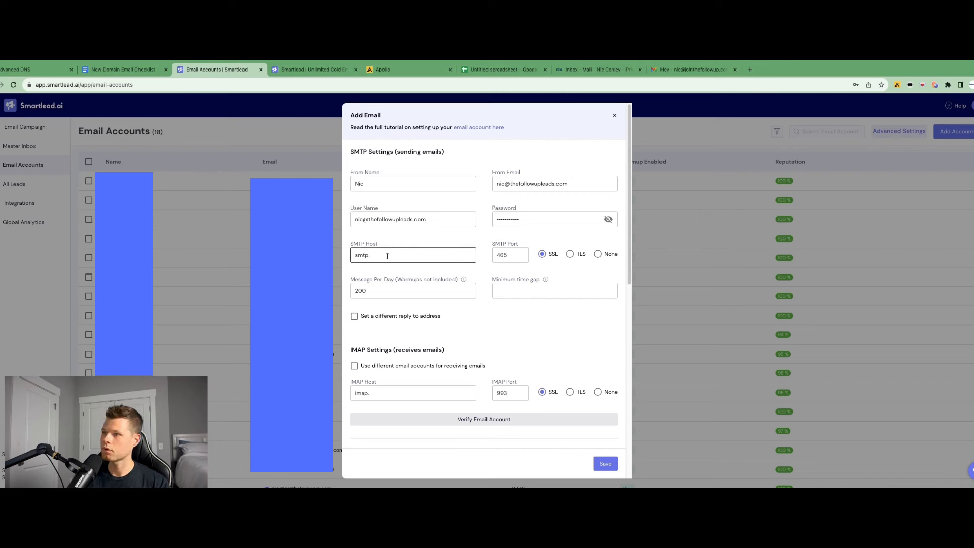
left_click(387, 255)
type("privateemail.com")
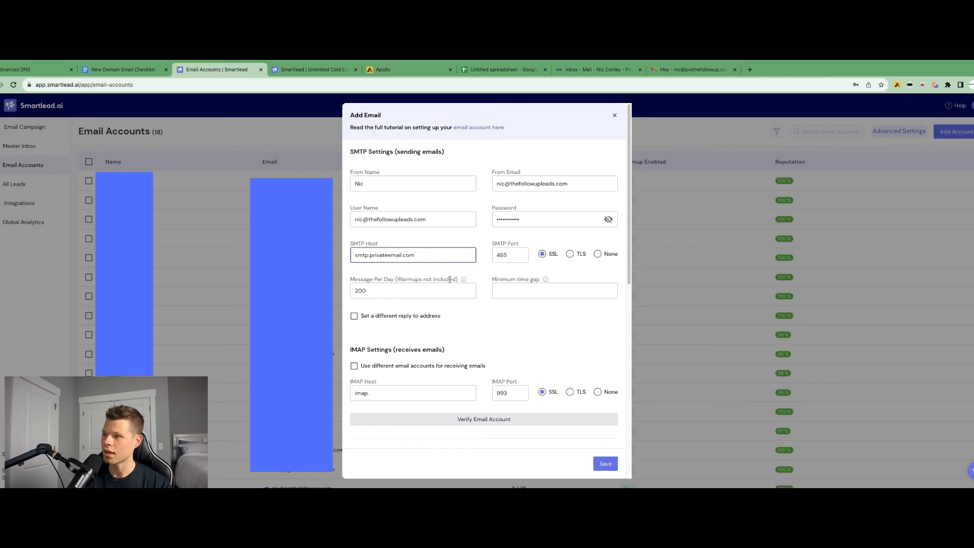
left_click(357, 291)
double_click(358, 290)
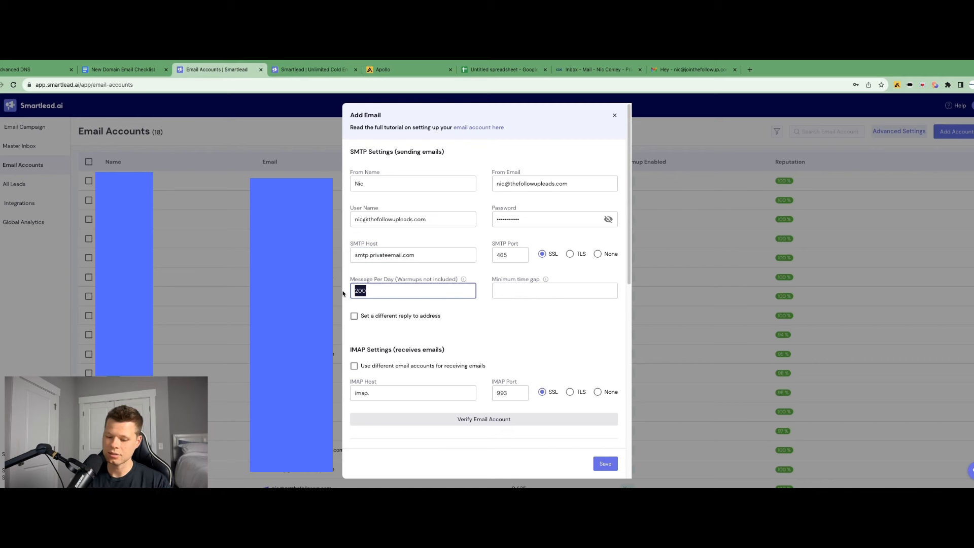
type("35")
left_click(499, 318)
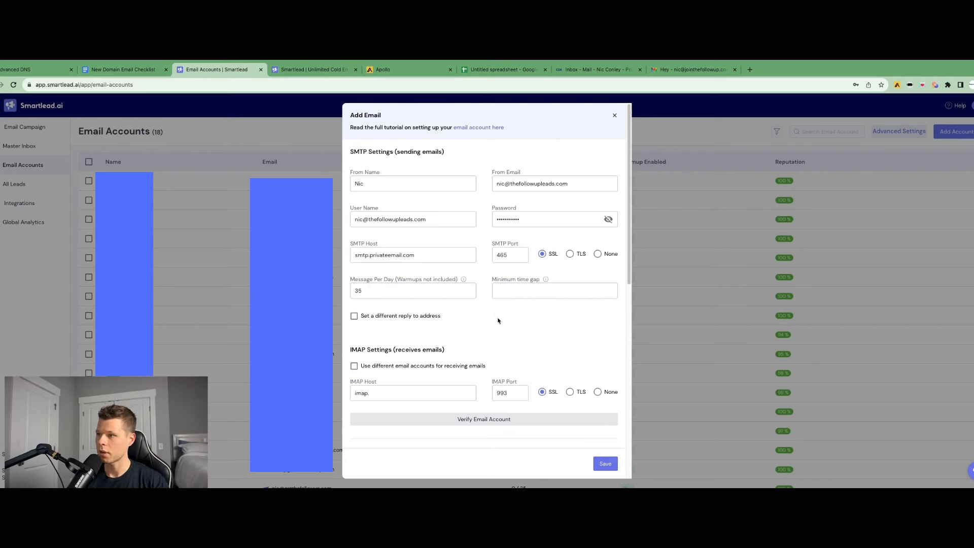
Set the IMAP host to imap.privateemail.com
scroll(434, 302, "down", 1)
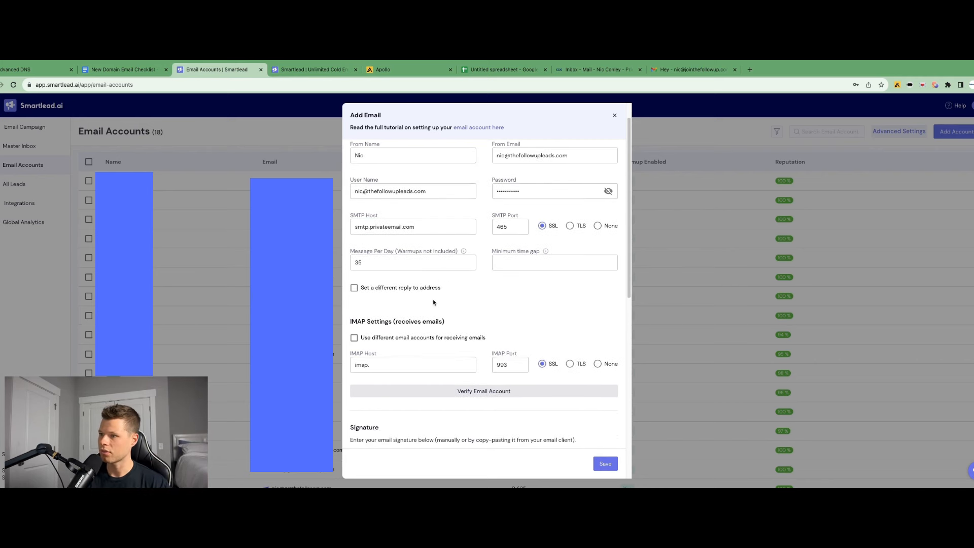
scroll(434, 303, "down", 1)
left_click(388, 343)
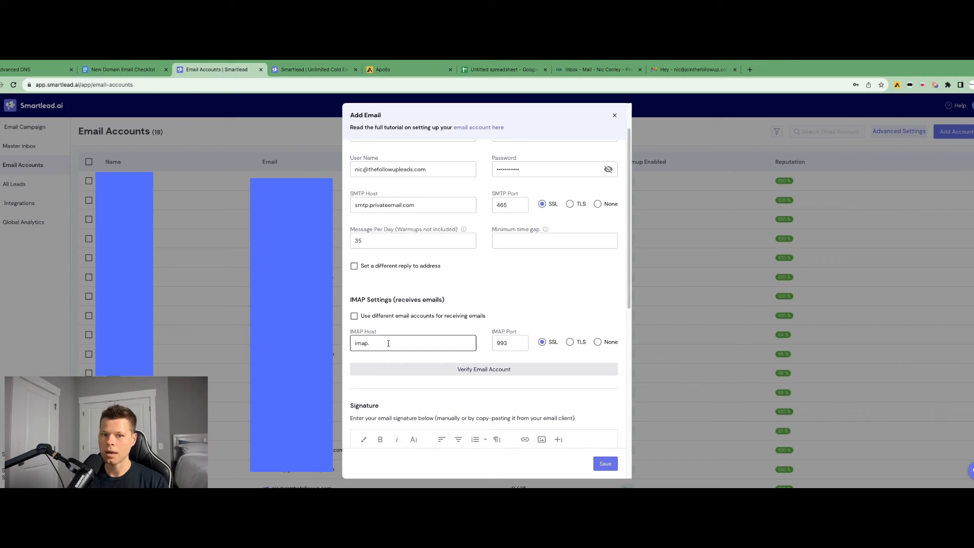
type("privateemail.com")
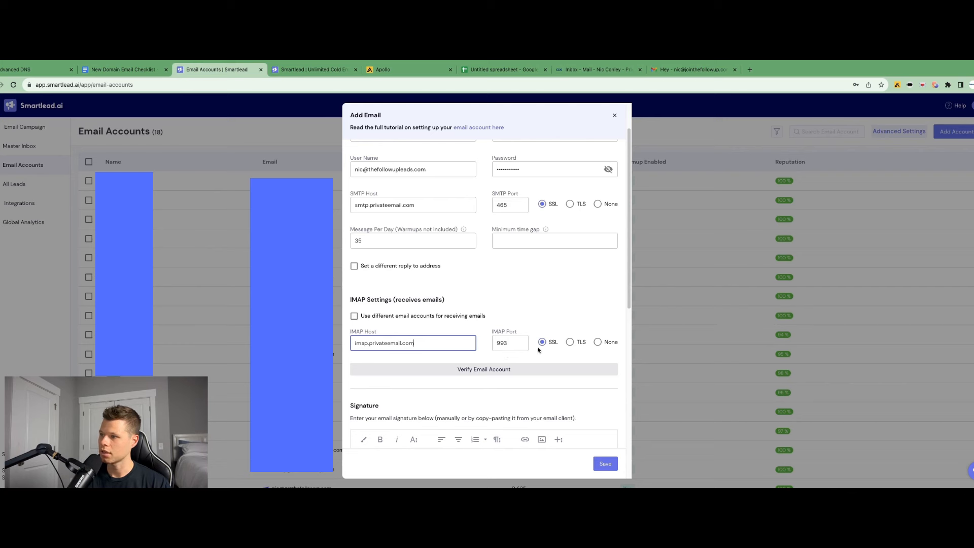
Write a two-line signature with the sender's full name and the line Writer @ The Follow Up
scroll(530, 287, "down", 3)
left_click(378, 325)
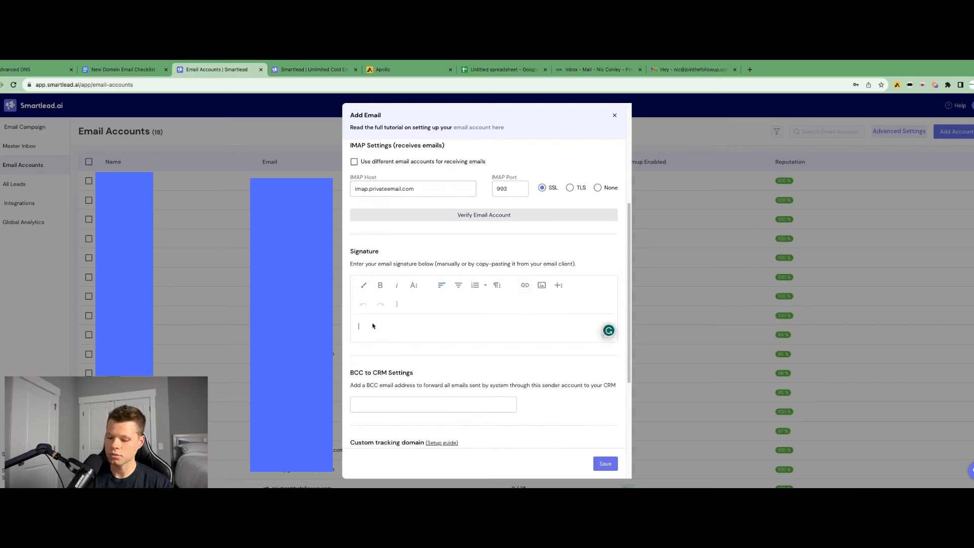
type("Nic Conley")
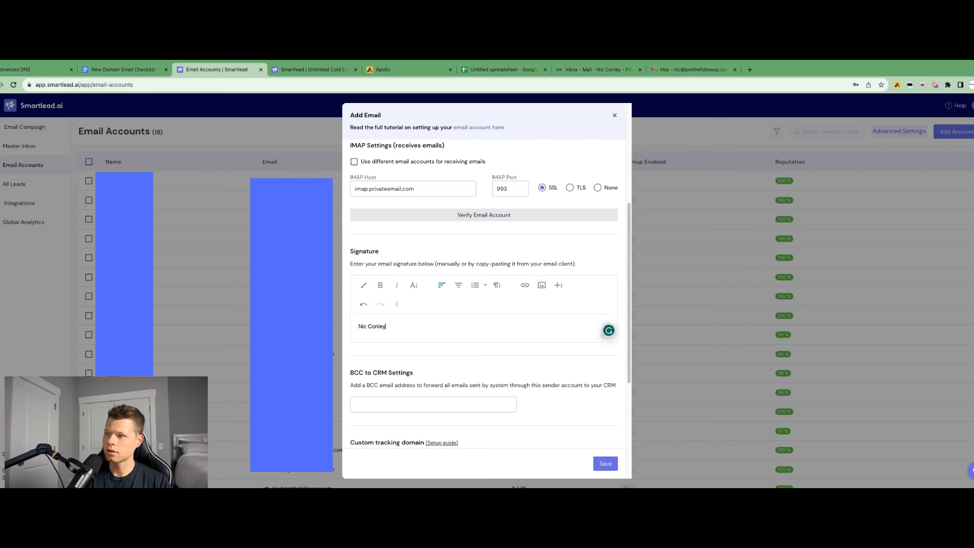
key("Return")
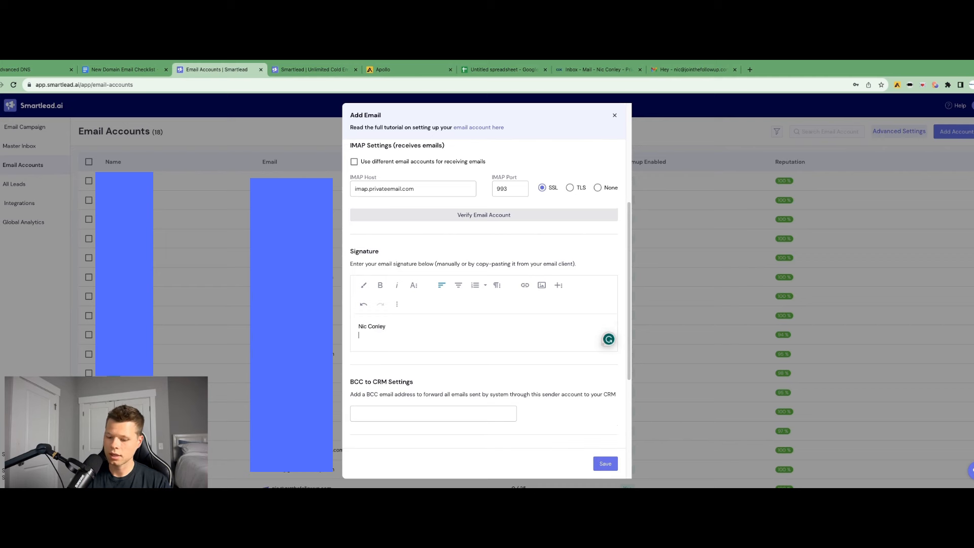
type("Writer @ ")
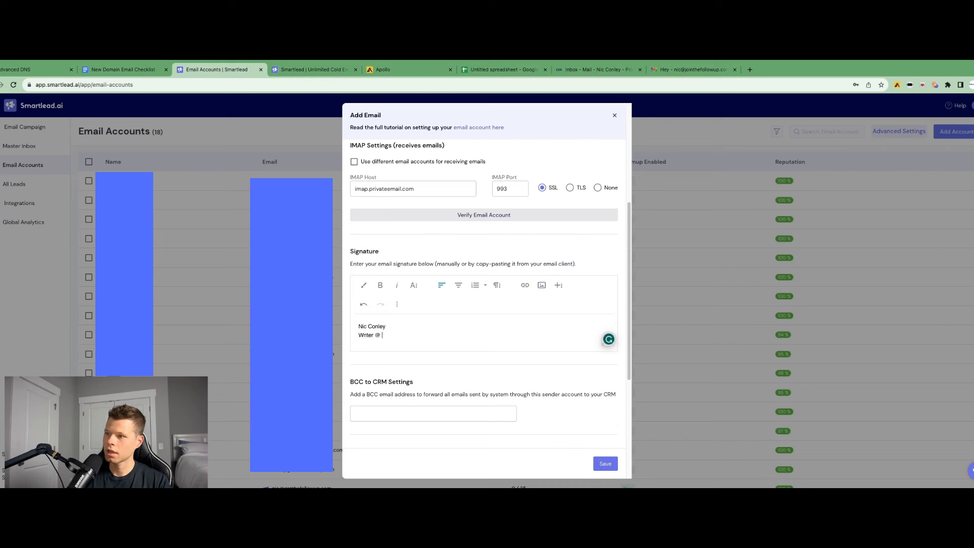
type("The Follo")
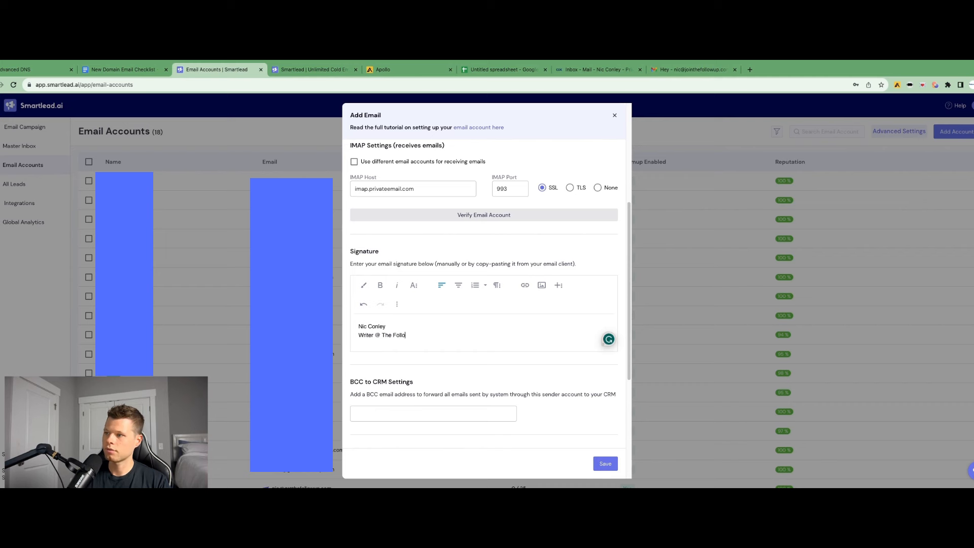
type("w Up")
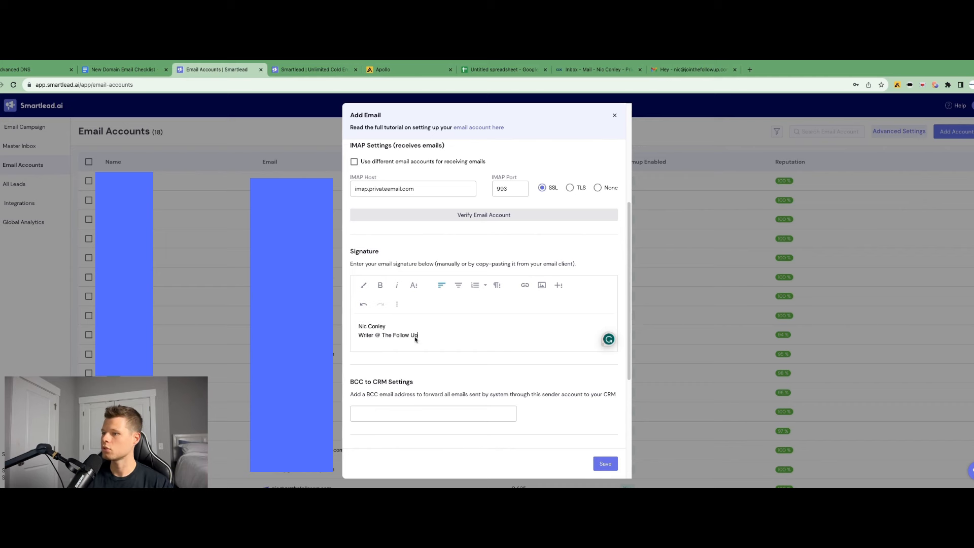
left_click_drag(417, 336, 382, 338)
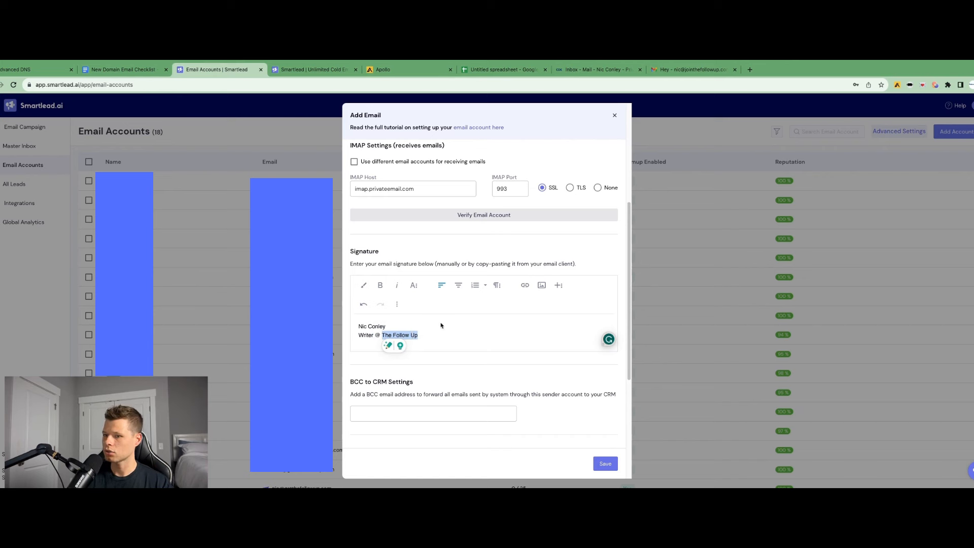
left_click(433, 337)
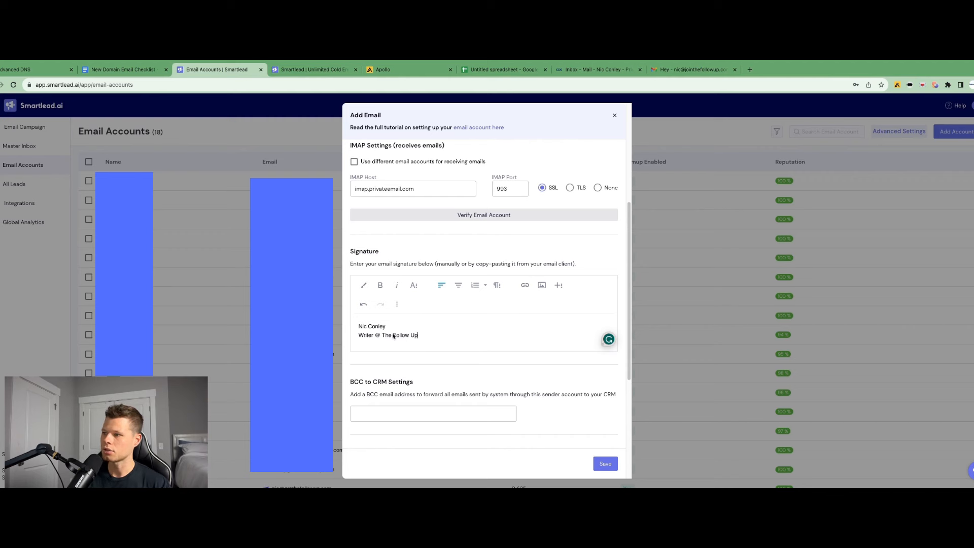
scroll(412, 336, "down", 3)
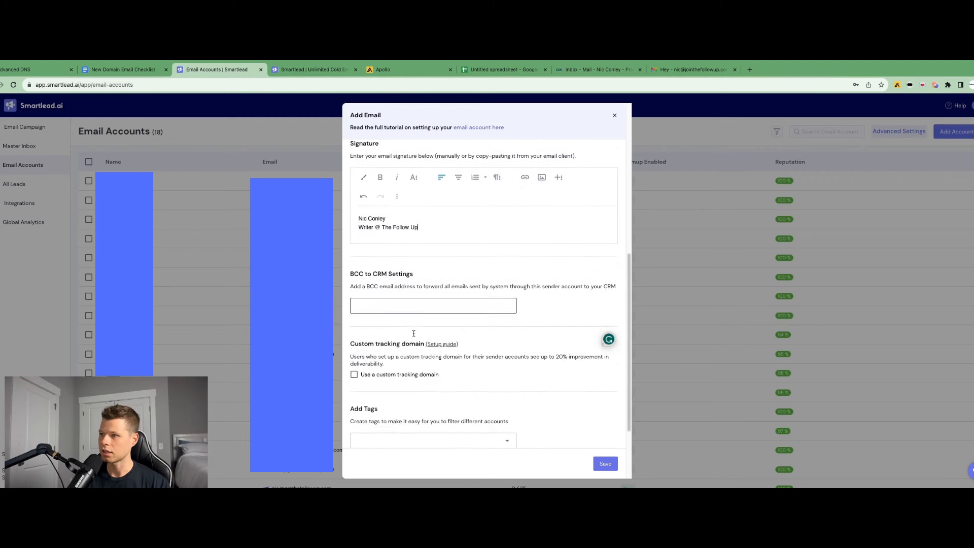
left_click(393, 305)
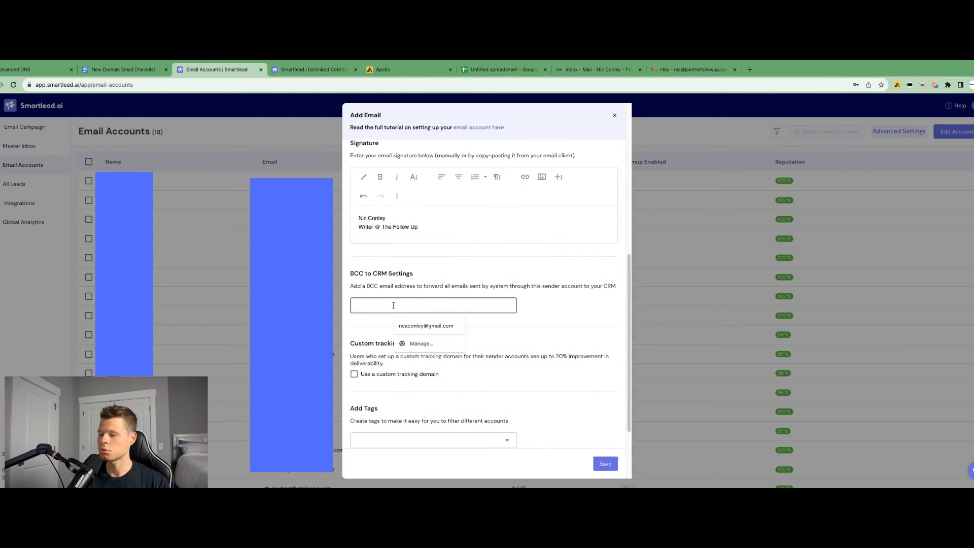
left_click(454, 271)
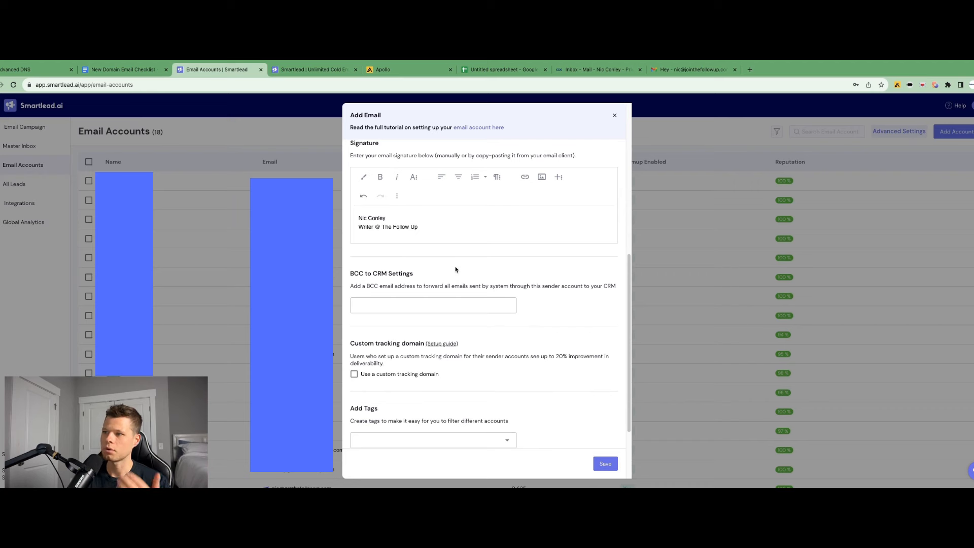
scroll(447, 278, "down", 3)
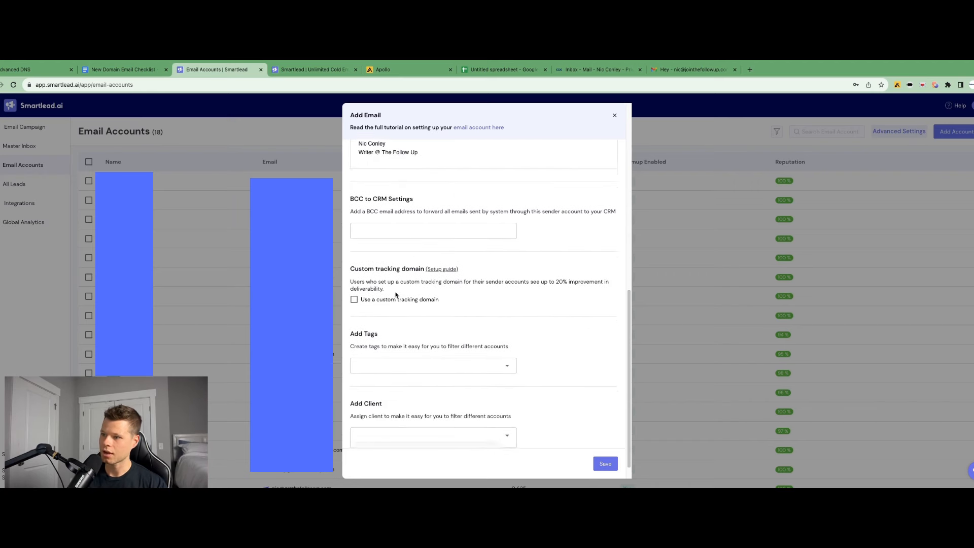
left_click(363, 279)
left_click(406, 315)
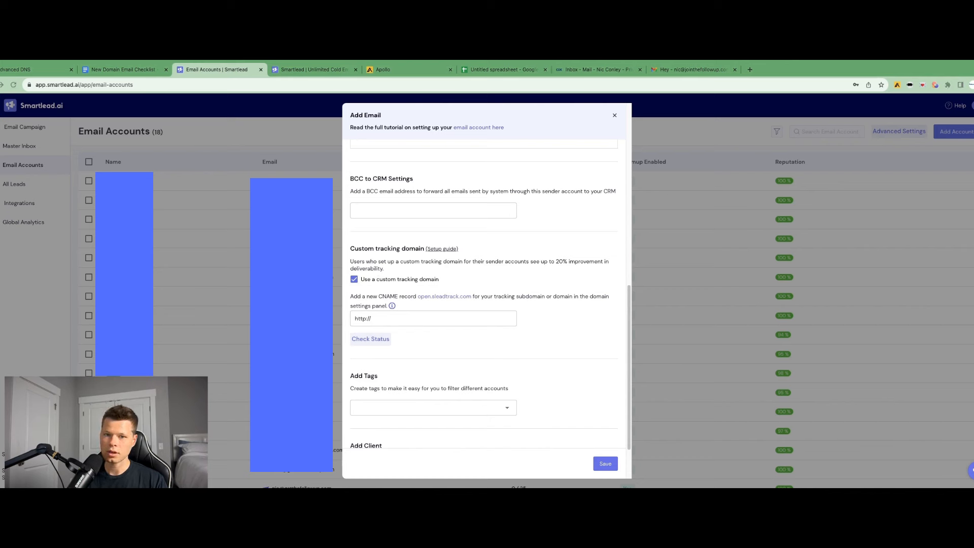
triple_click(387, 319)
type("http://emailtracking.domain.com")
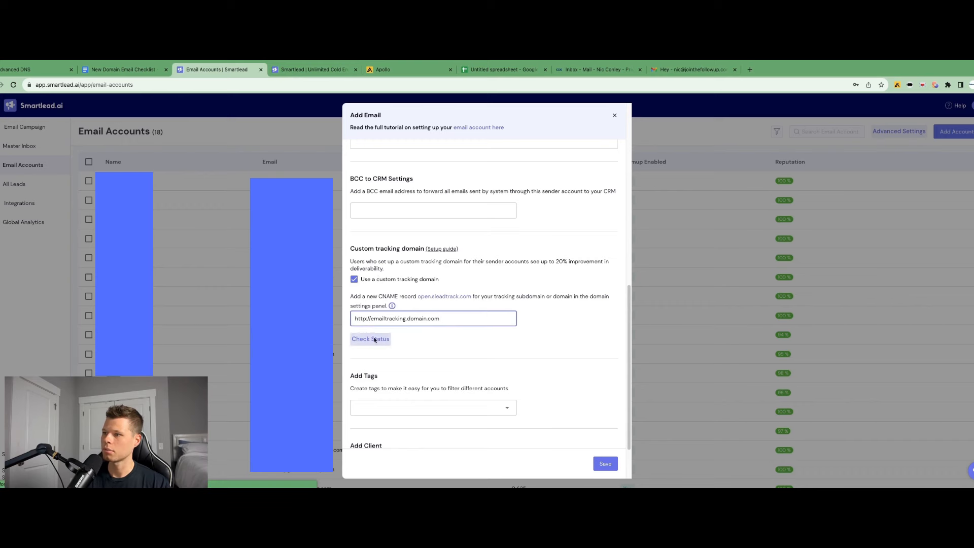
Check the custom tracking domain's CNAME status and dismiss the result
left_click(373, 338)
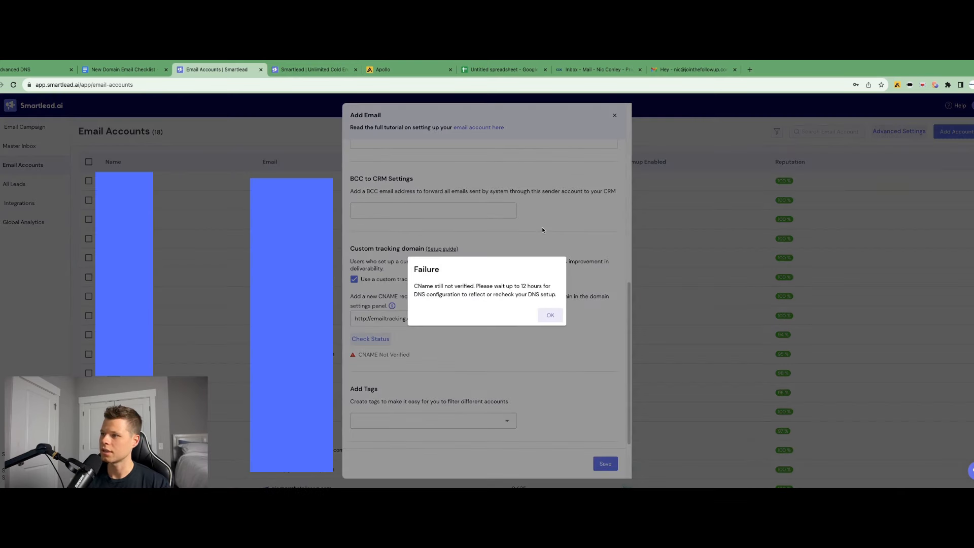
left_click(549, 318)
scroll(501, 310, "down", 3)
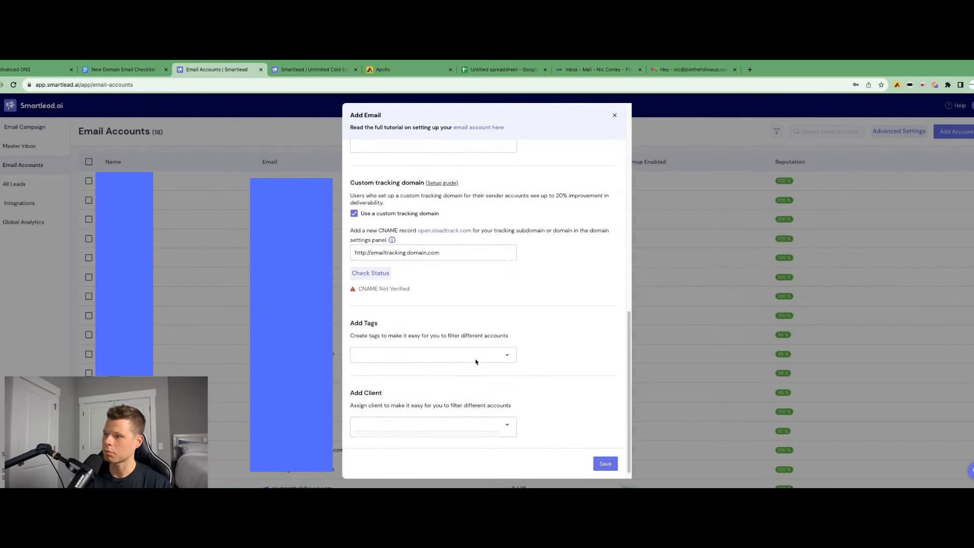
left_click(500, 345)
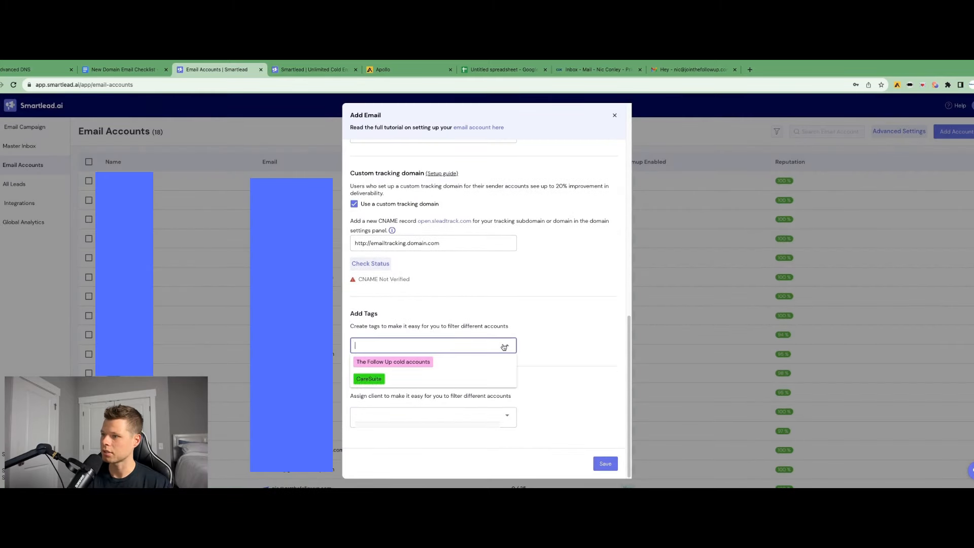
left_click(504, 344)
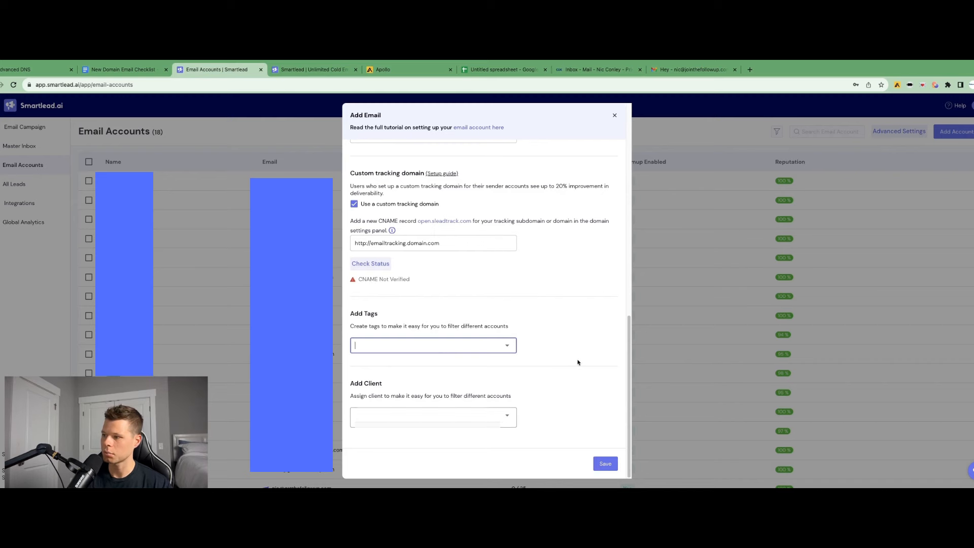
Clear and disable the custom tracking domain, then save the new email account
left_click(605, 463)
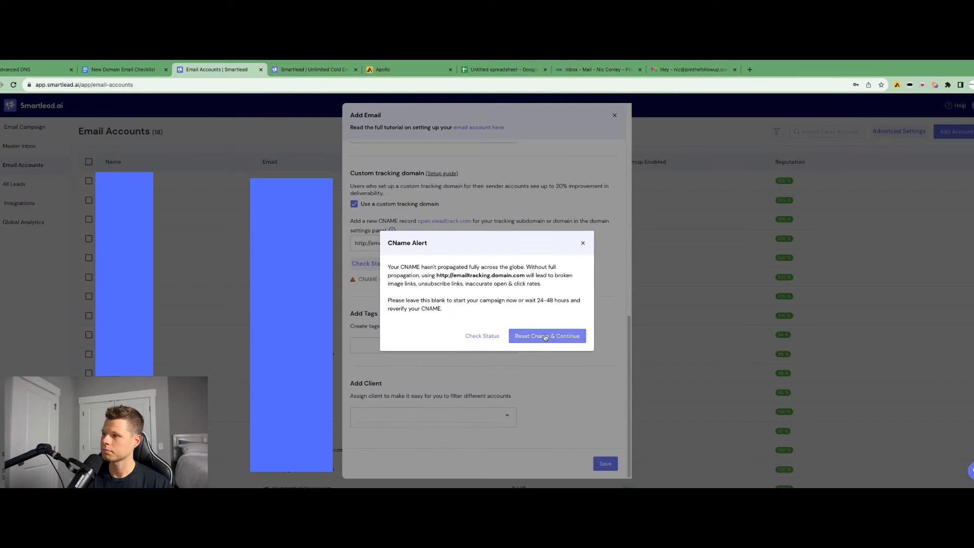
left_click(545, 336)
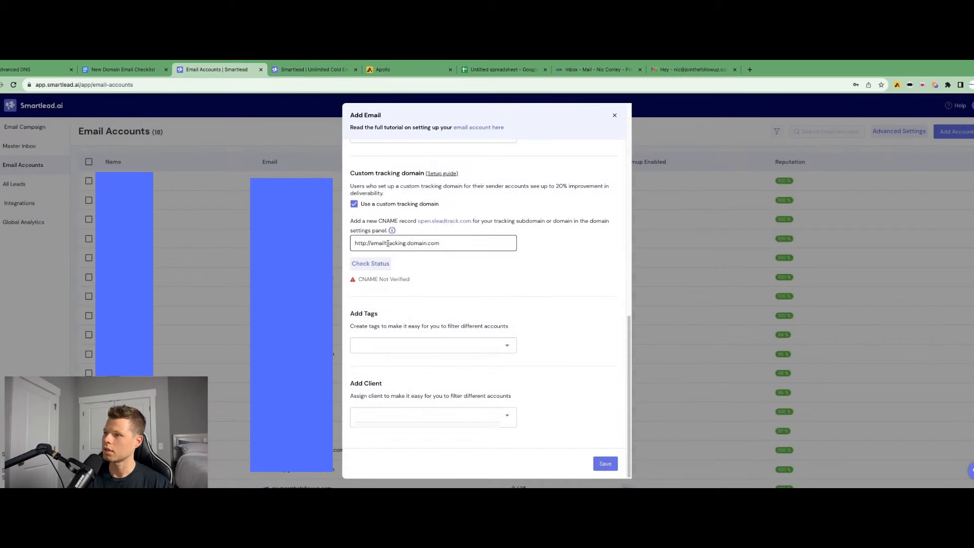
triple_click(388, 243)
key("BackSpace")
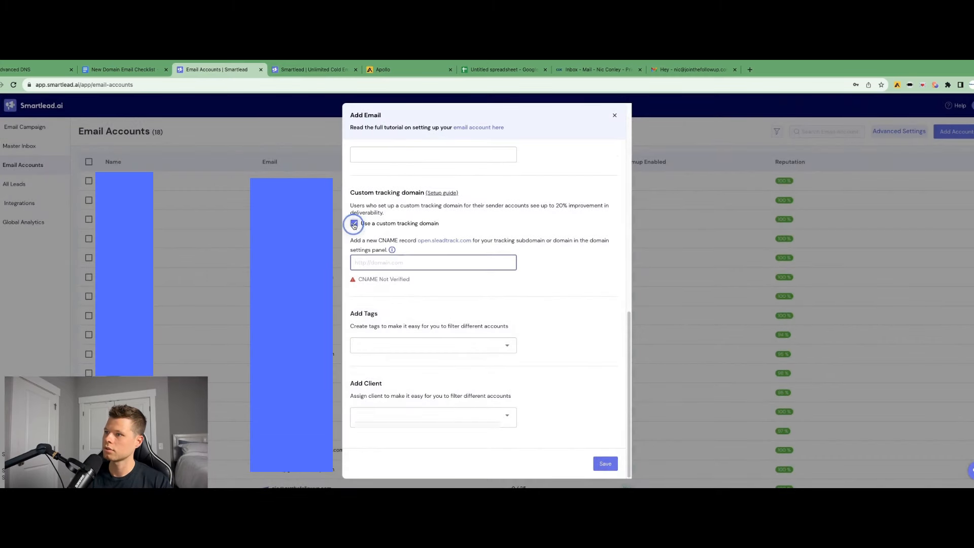
left_click(354, 224)
left_click(605, 463)
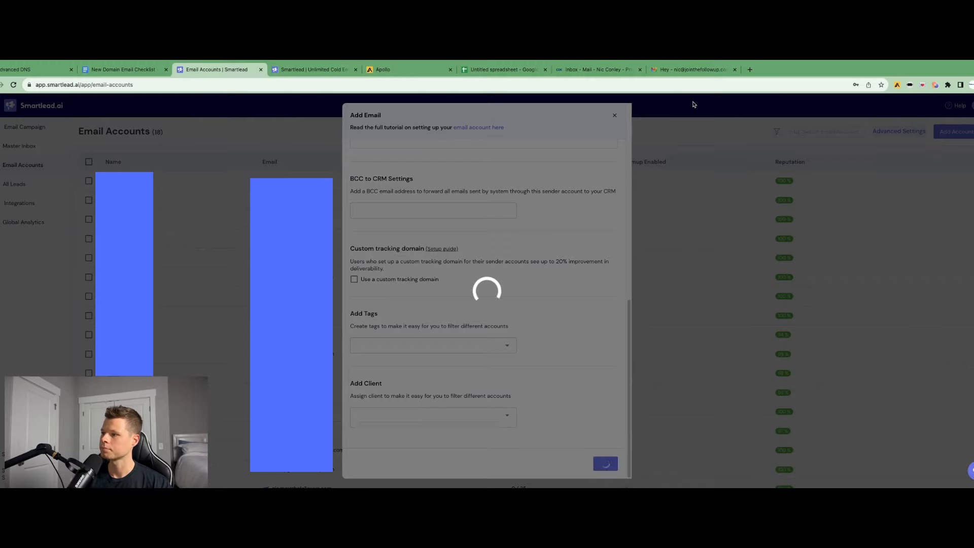
Dismiss the browser's save-password prompt on the account page
scroll(266, 181, "down", 5)
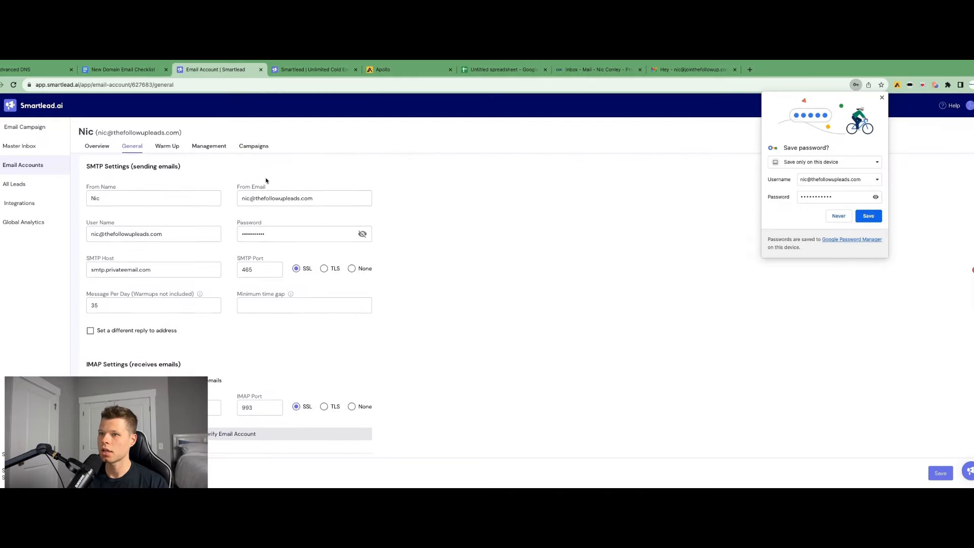
scroll(457, 202, "up", 5)
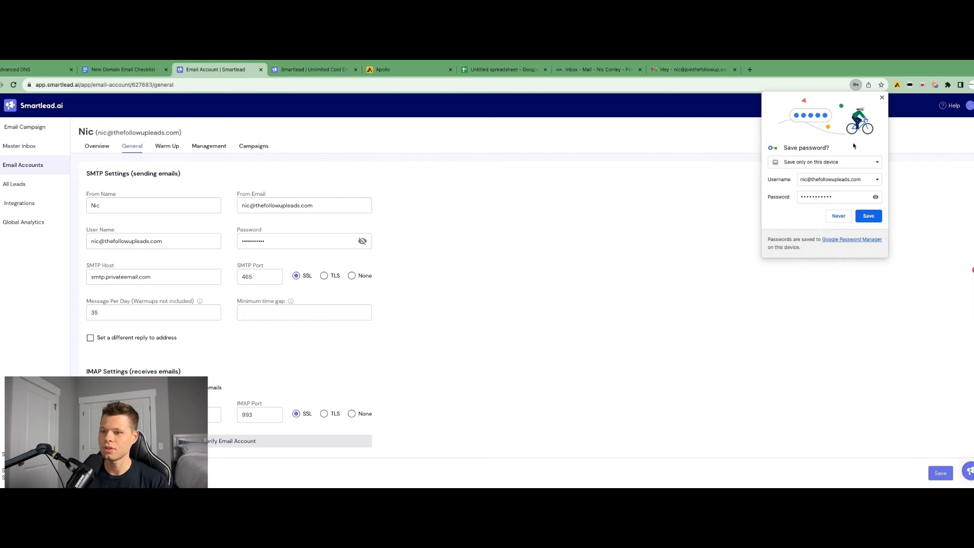
left_click(881, 98)
Enable email warmup for the new account with its warm-up settings
left_click(166, 146)
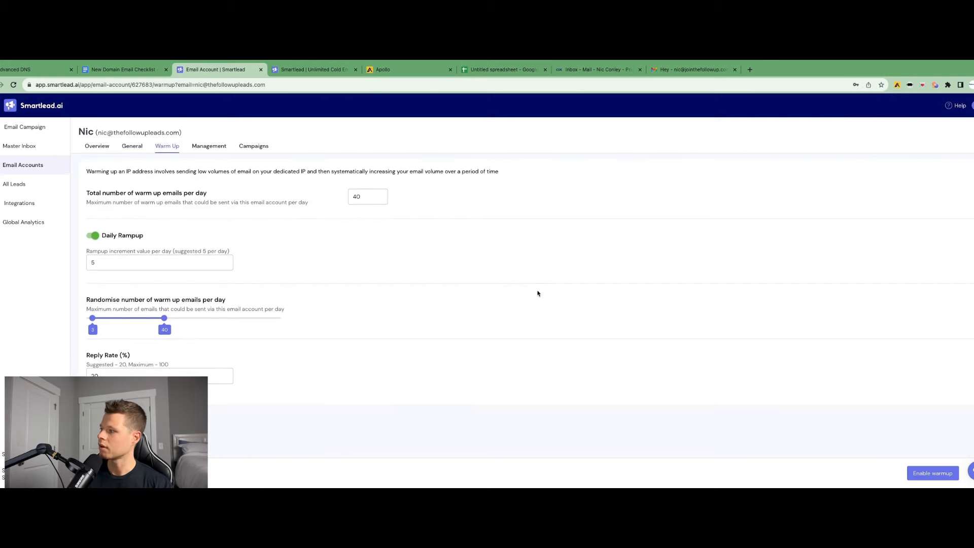
left_click(936, 473)
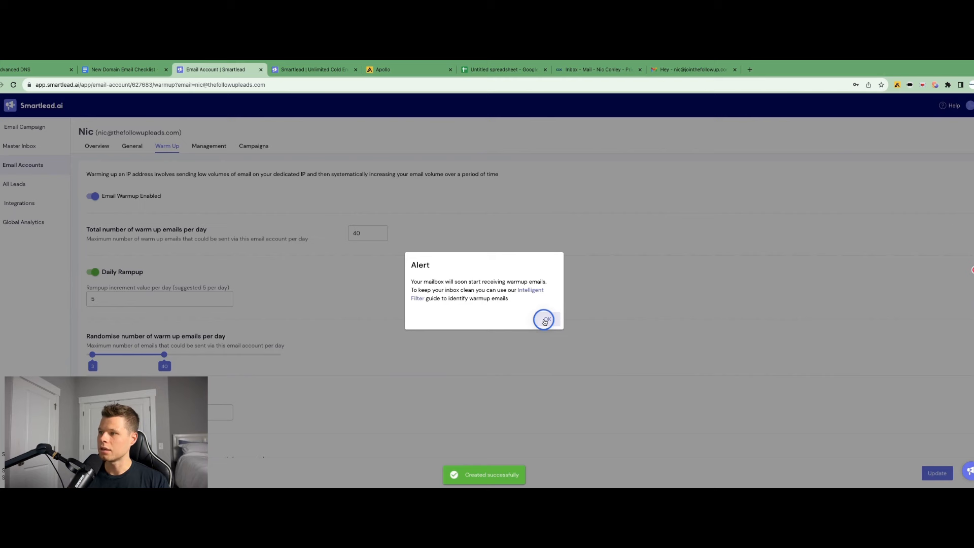
left_click(544, 319)
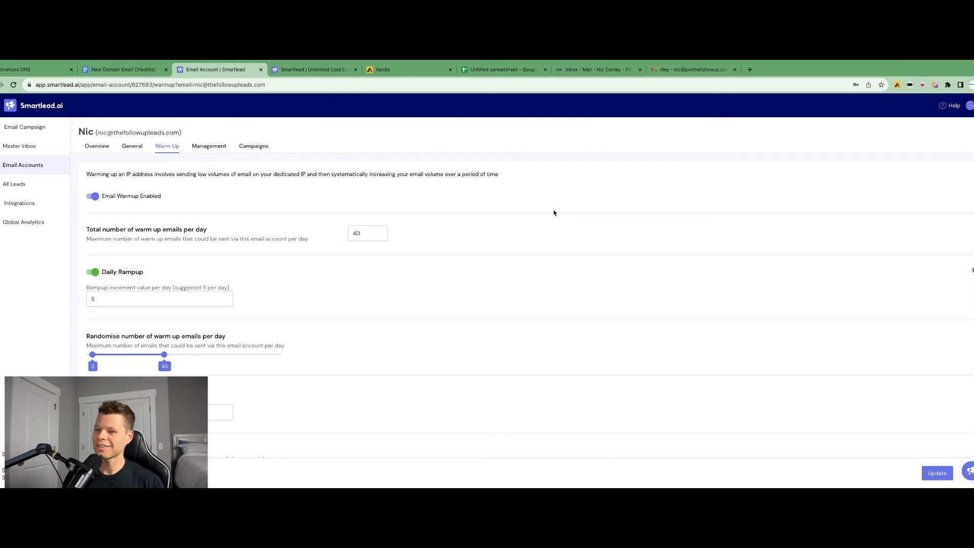
left_click(97, 145)
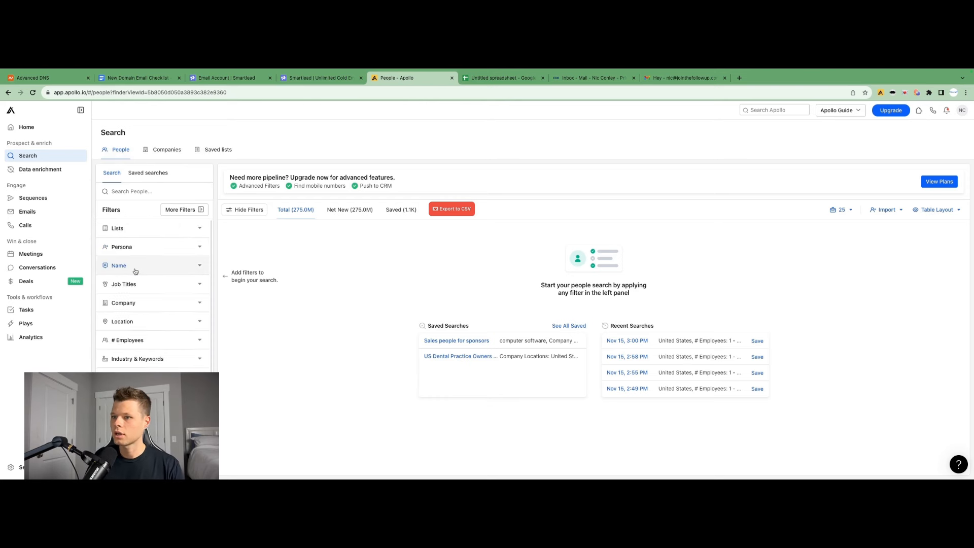
Switch to Apollo and filter the people search to companies with 1-10 employees
scroll(144, 296, "down", 1)
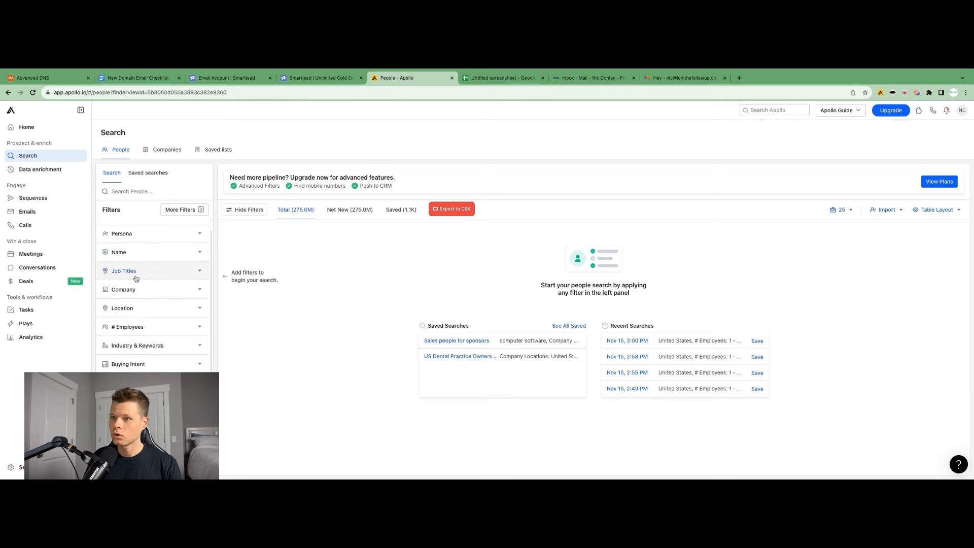
scroll(141, 305, "down", 1)
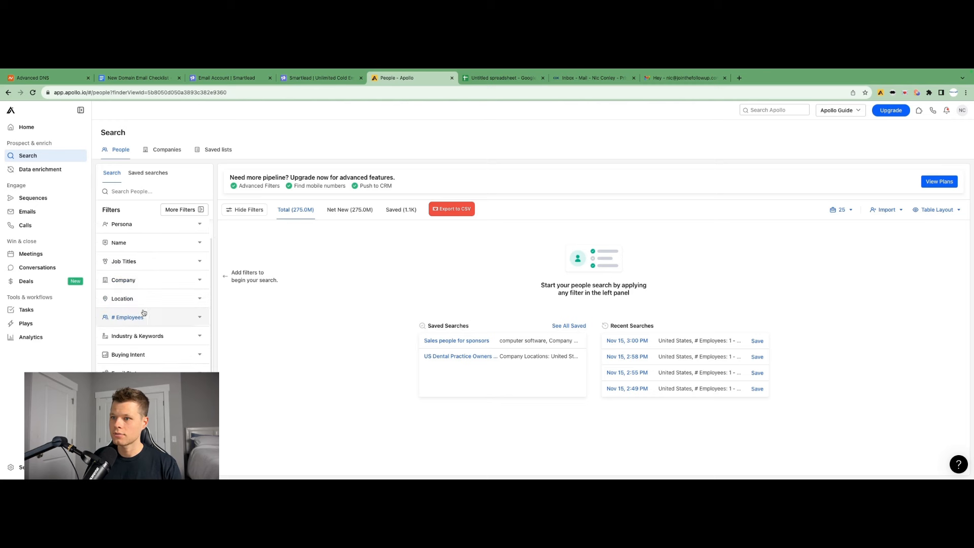
left_click(144, 317)
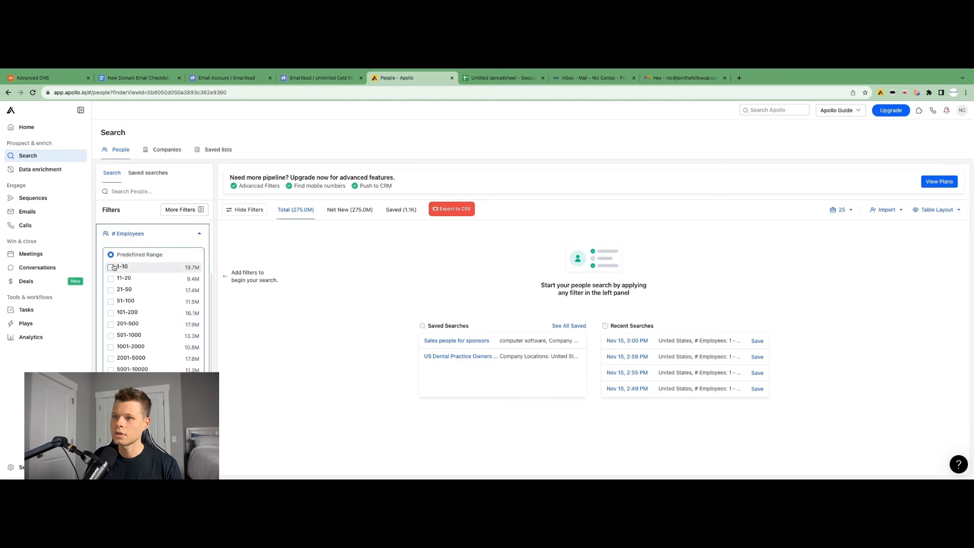
left_click(111, 269)
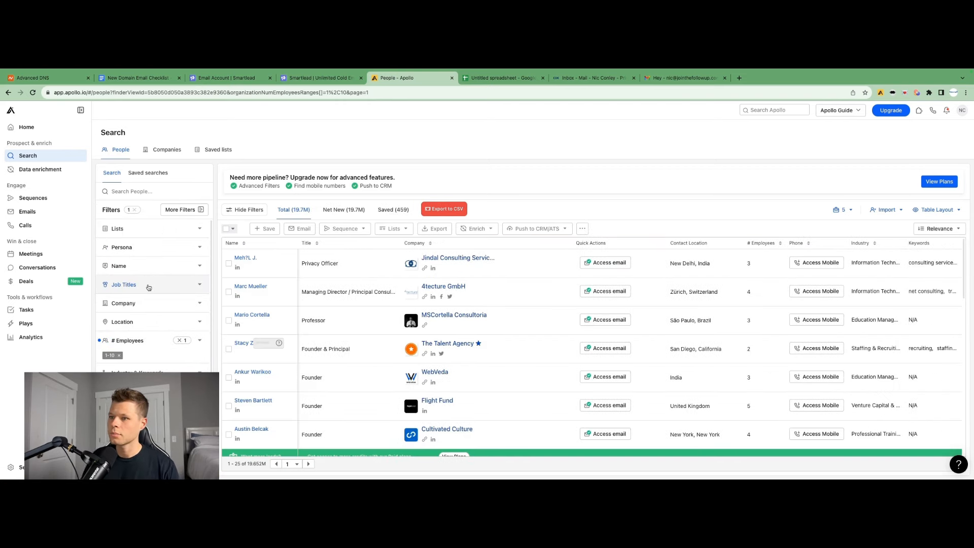
Add a job title filter for Vp of marketing
left_click(149, 287)
type("Vp of marketing")
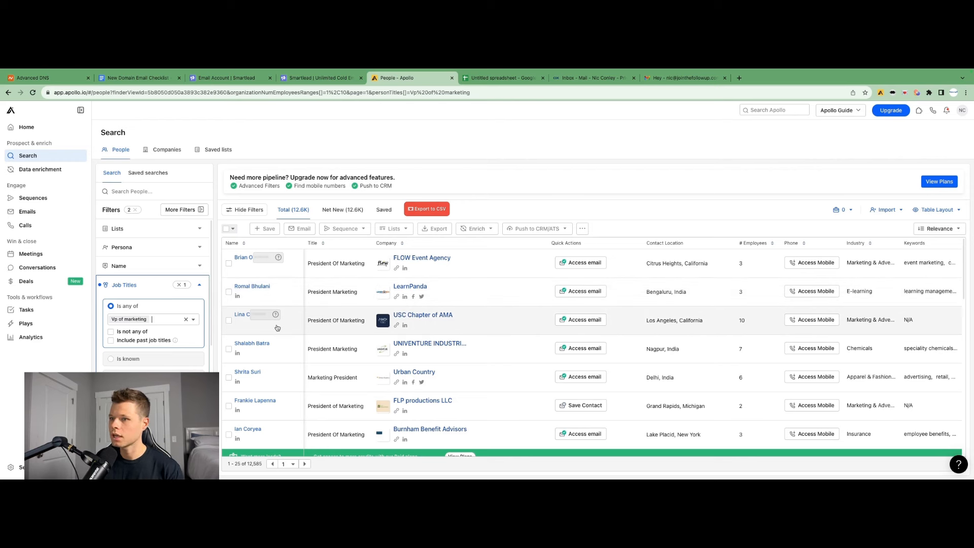
Exclude the job titles President of Marketing and President marketing from the search
left_click(110, 333)
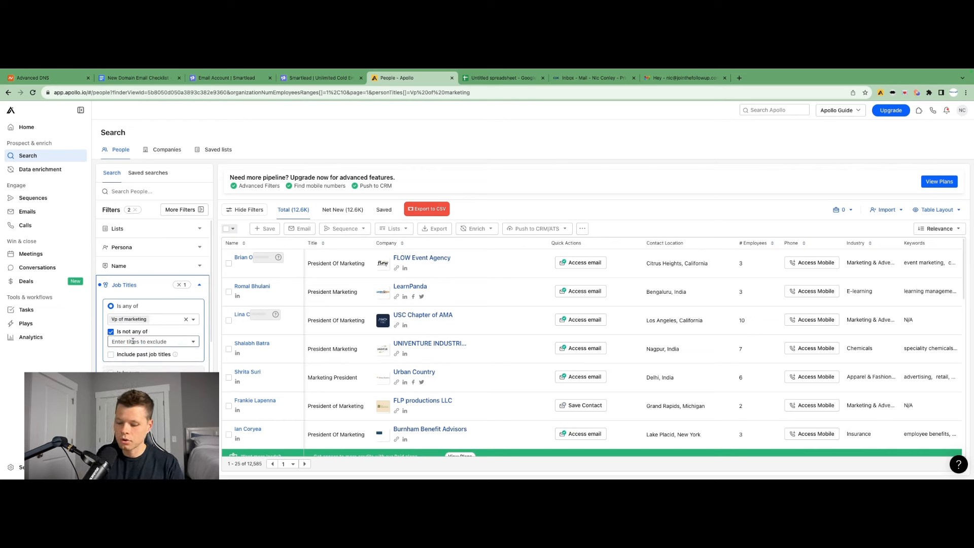
left_click(133, 341)
type("President")
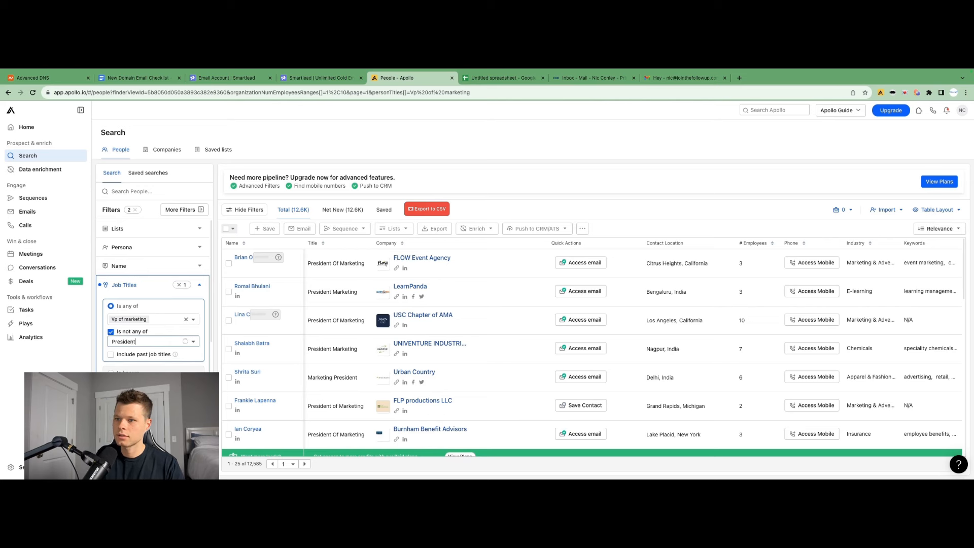
type(" of Marke")
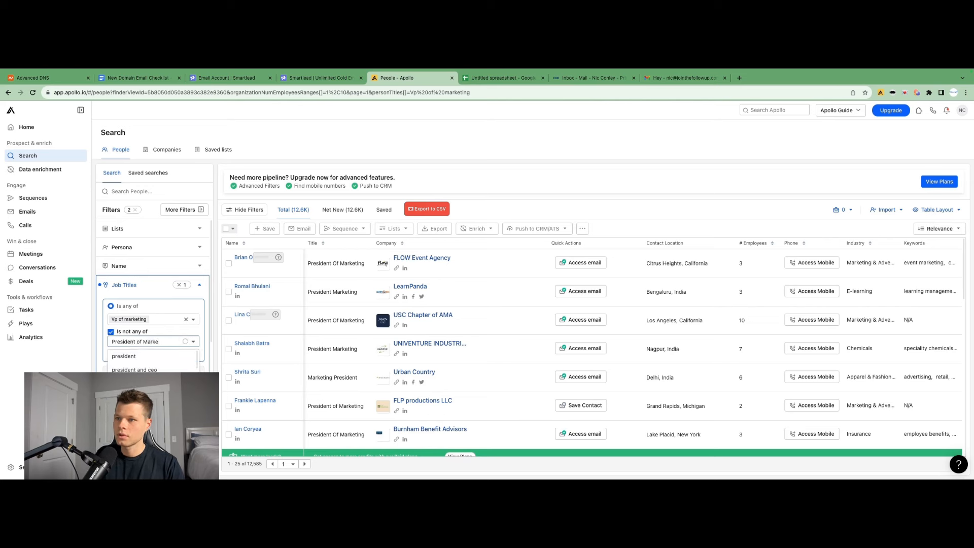
type("ting")
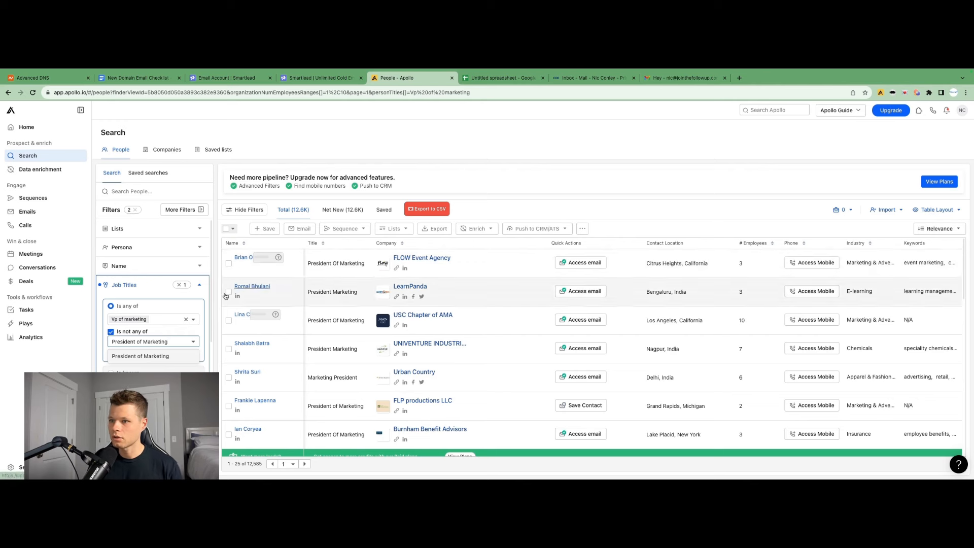
left_click(150, 358)
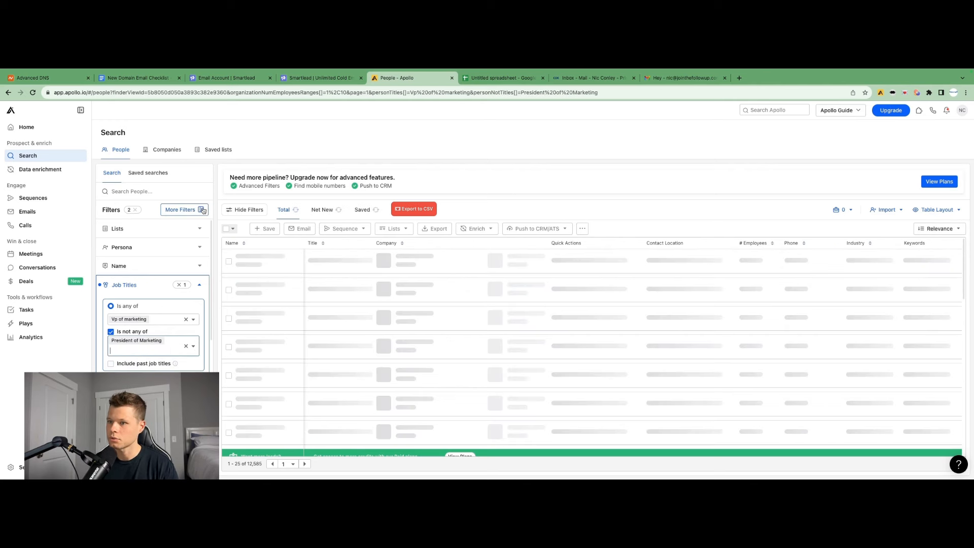
left_click(135, 351)
type("Pres")
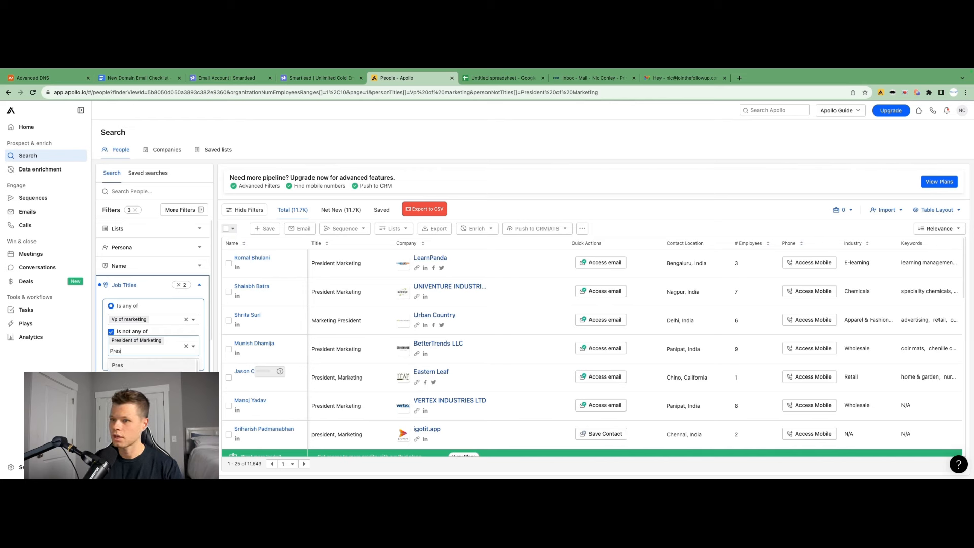
type("ident")
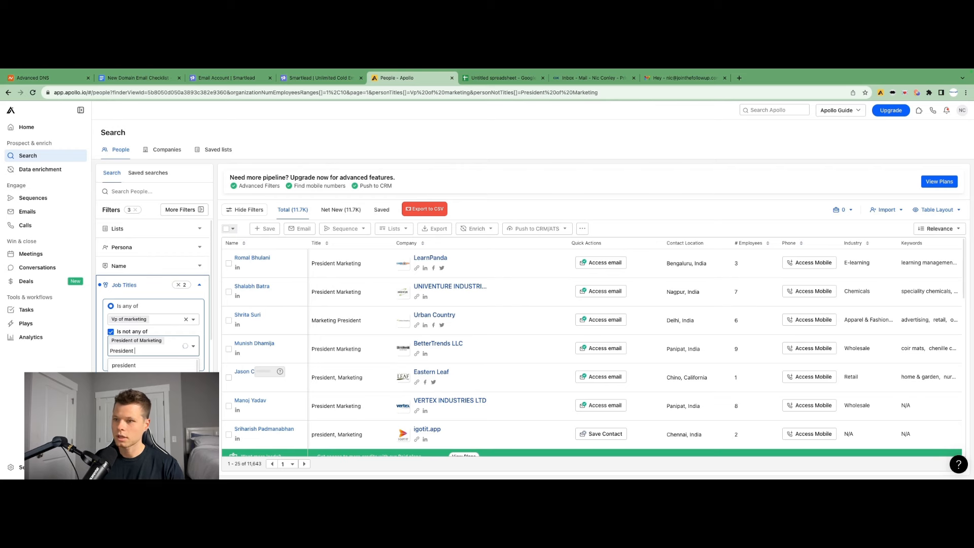
type(" marketing")
key("Return")
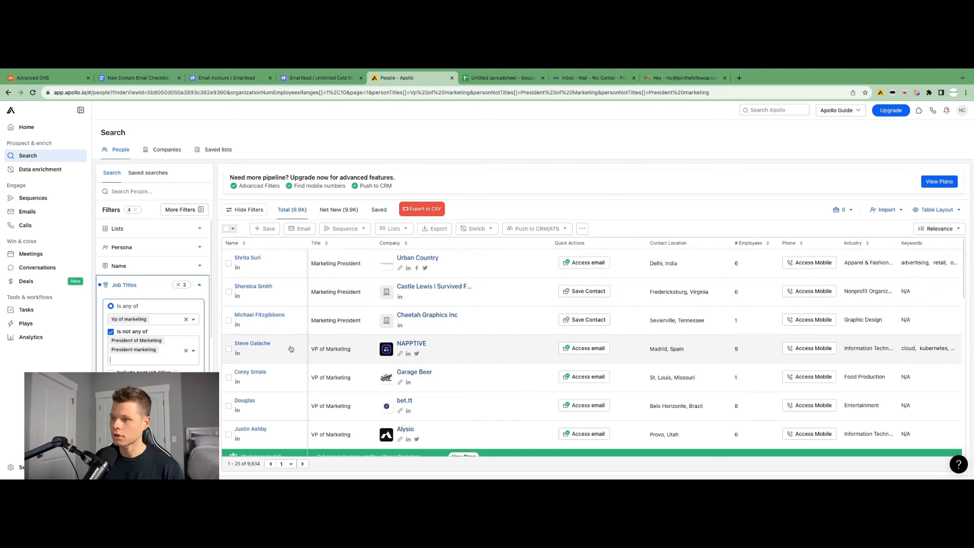
Select four VP of Marketing contacts and export them as a CSV download
left_click(228, 349)
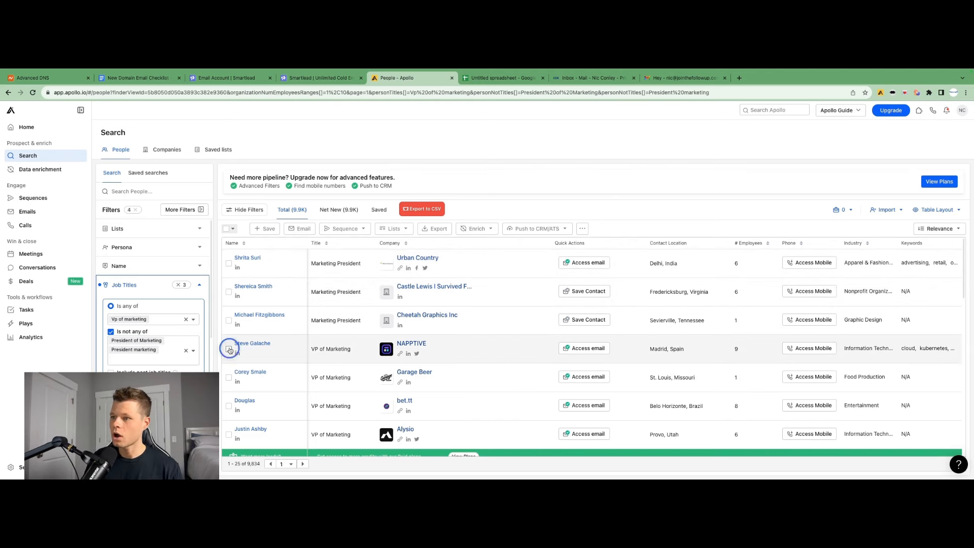
left_click(228, 377)
left_click(229, 406)
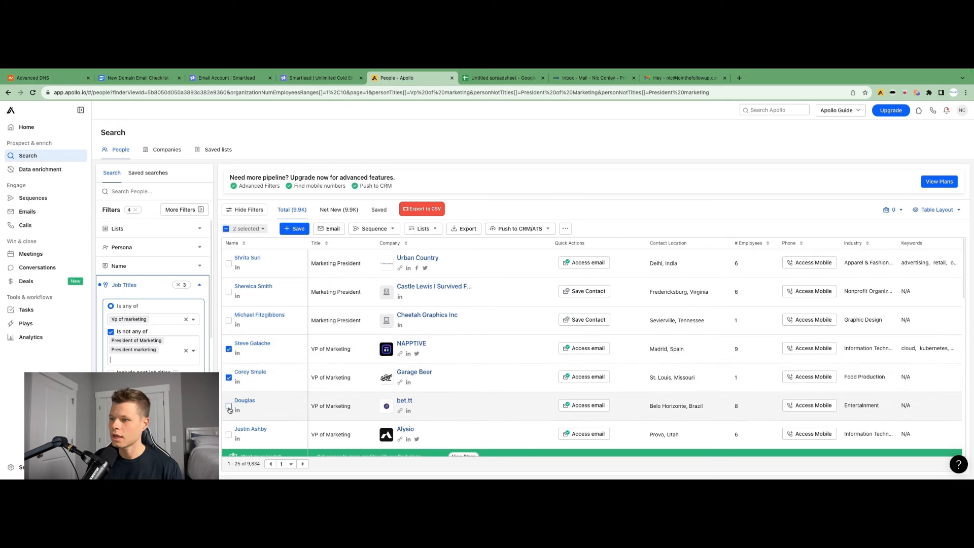
left_click(229, 435)
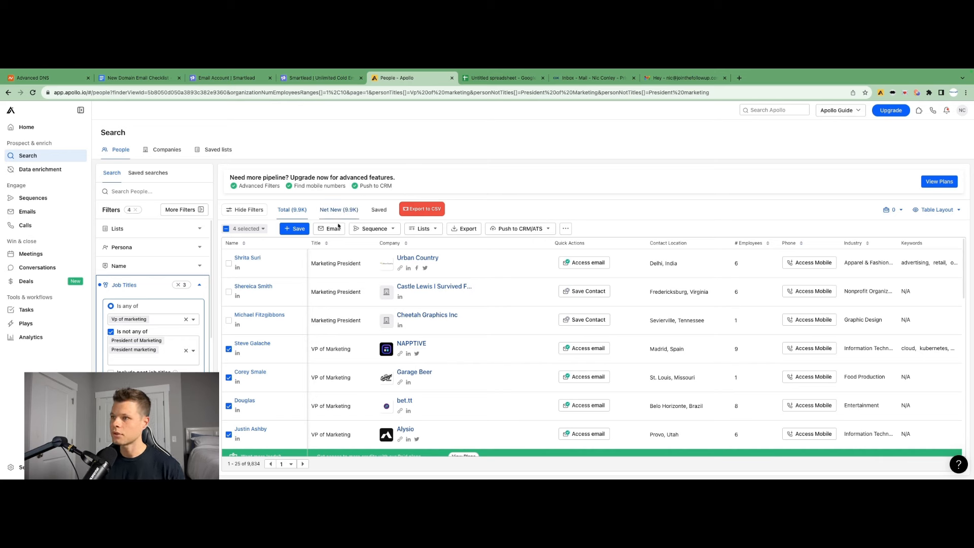
left_click(466, 228)
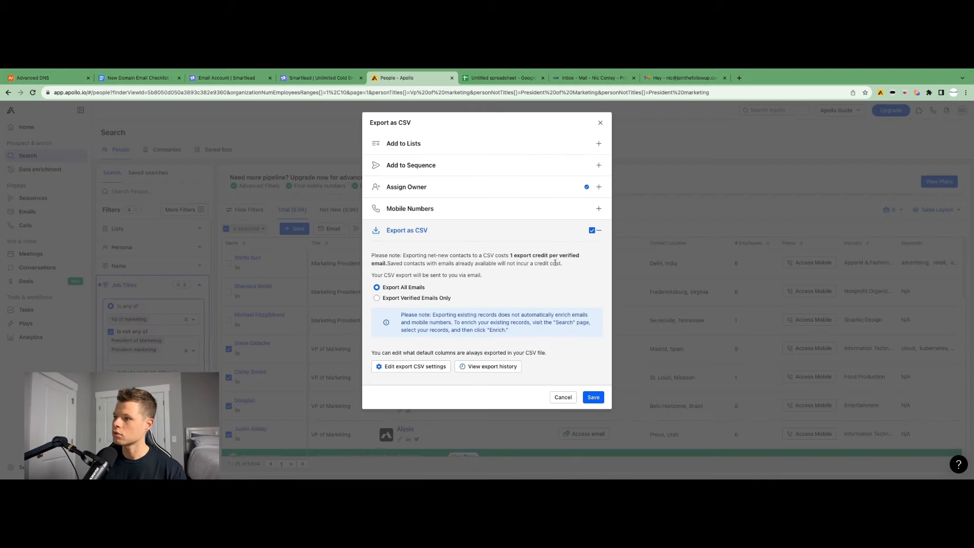
left_click(593, 399)
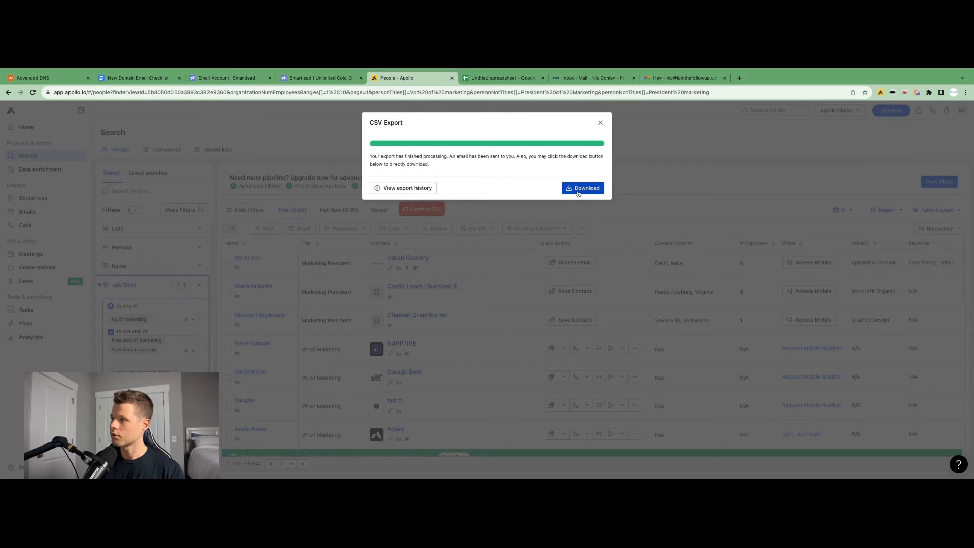
left_click(577, 189)
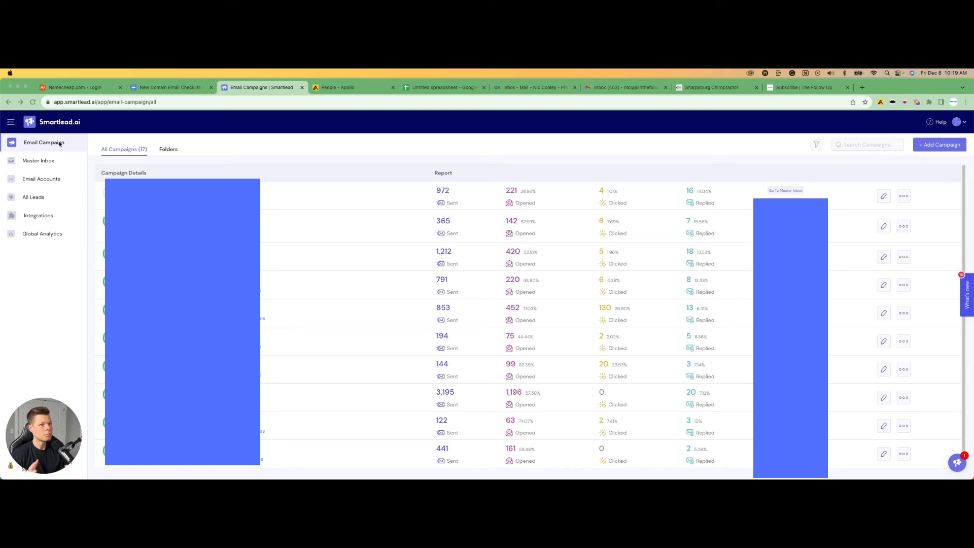
Create a new email campaign and upload the apollo-contacts-export (1).csv file as its leads
left_click(941, 146)
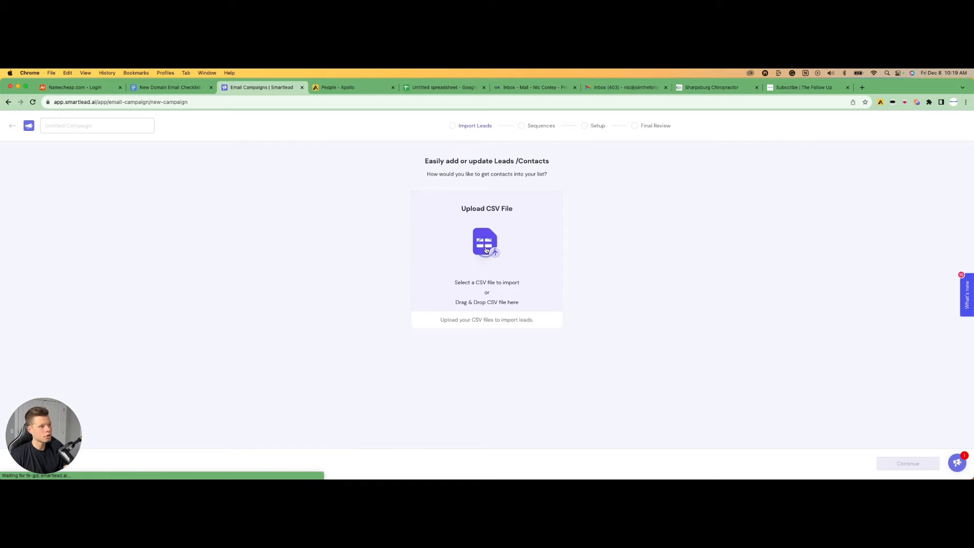
left_click(486, 217)
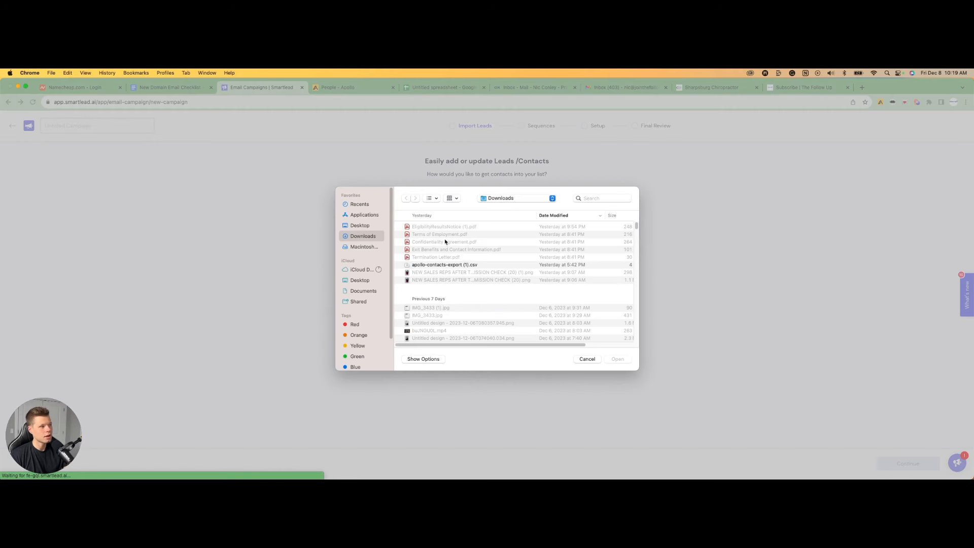
left_click(445, 263)
left_click(616, 358)
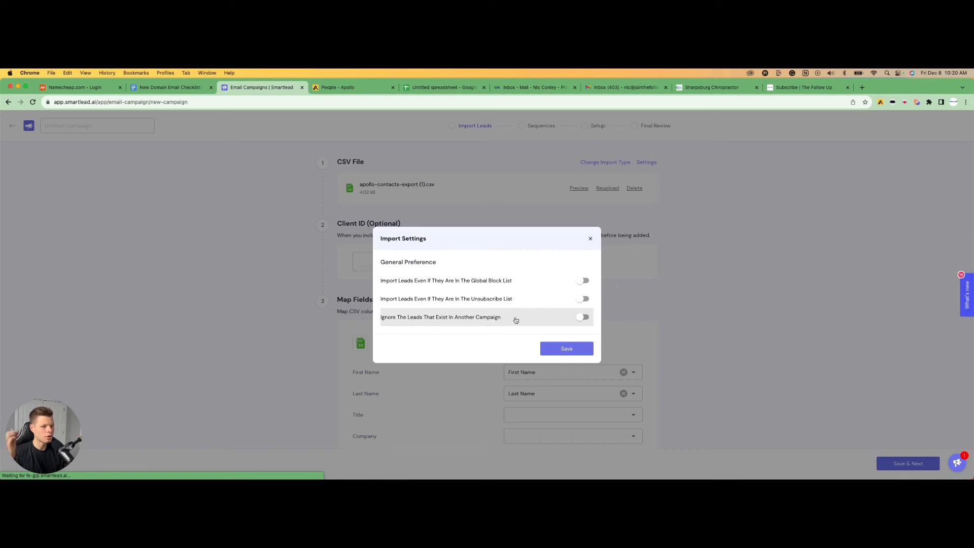
Turn on ignoring leads that exist in another campaign in the import settings and save them
left_click(583, 318)
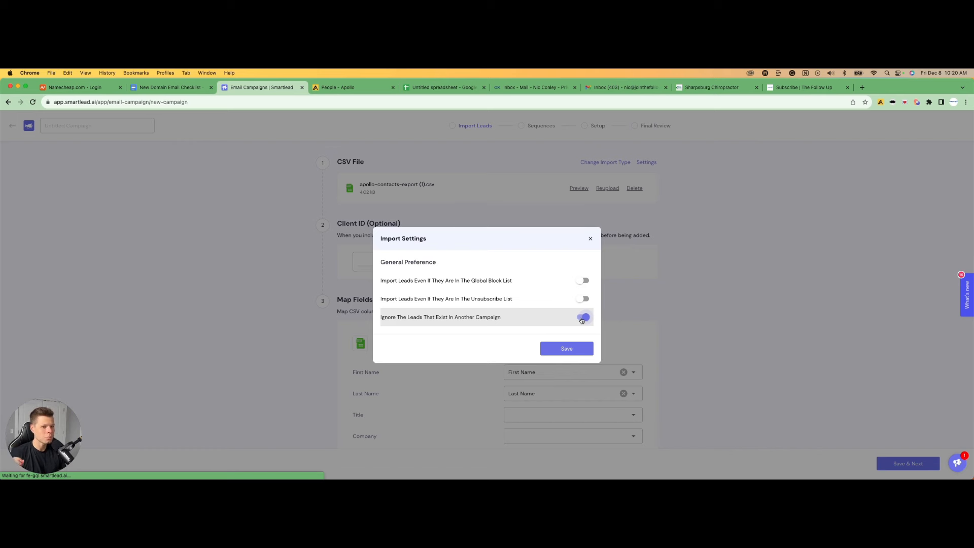
left_click(570, 347)
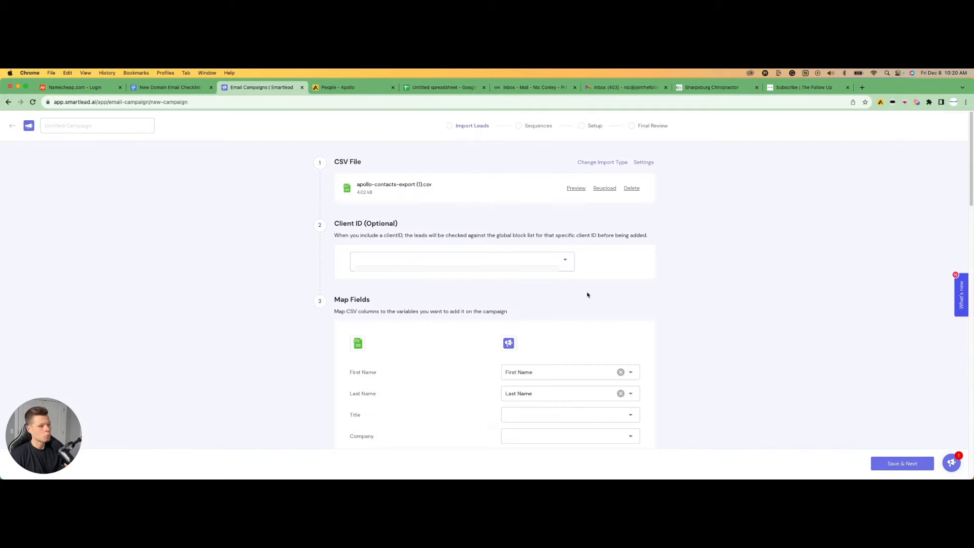
Map the CSV's Title column to a Custom Field
scroll(587, 293, "down", 5)
scroll(585, 295, "up", 2)
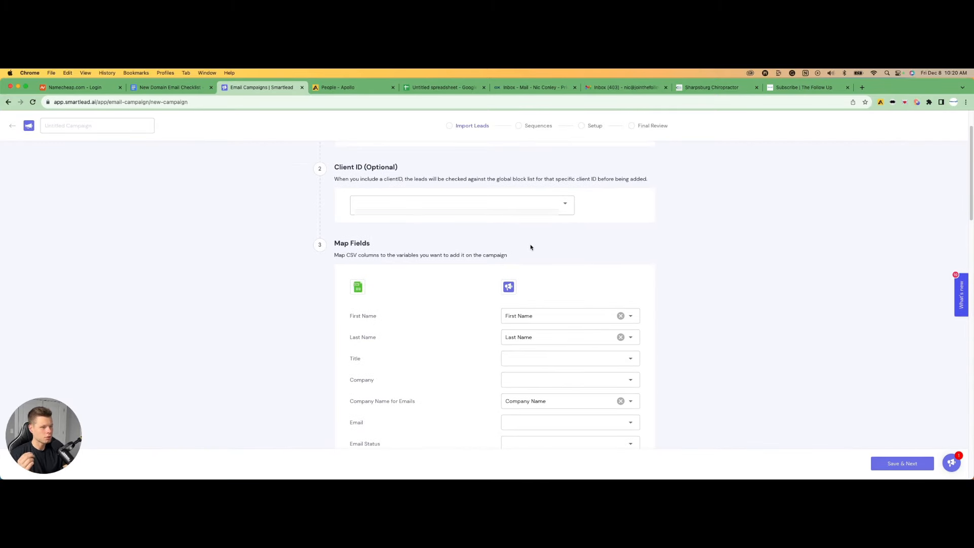
scroll(531, 246, "down", 1)
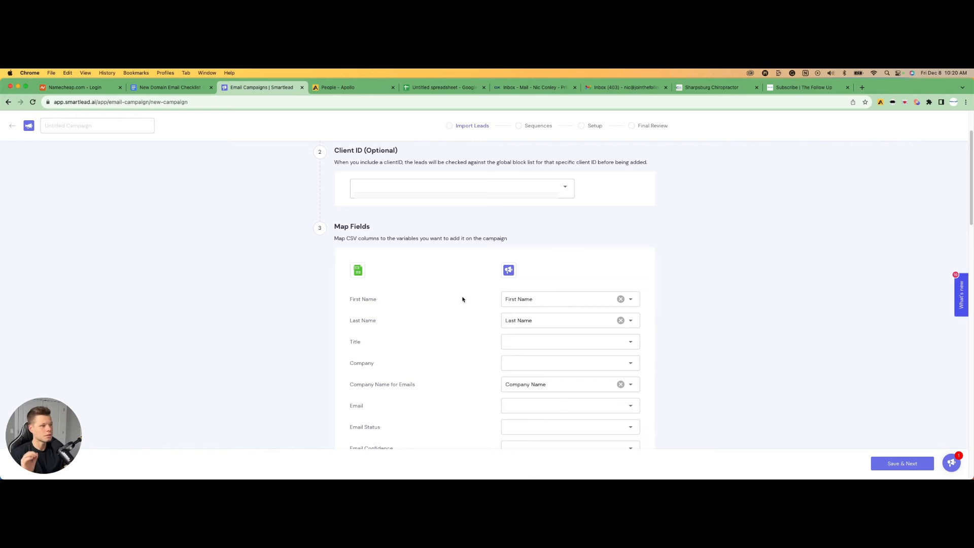
scroll(462, 300, "down", 2)
left_click(553, 311)
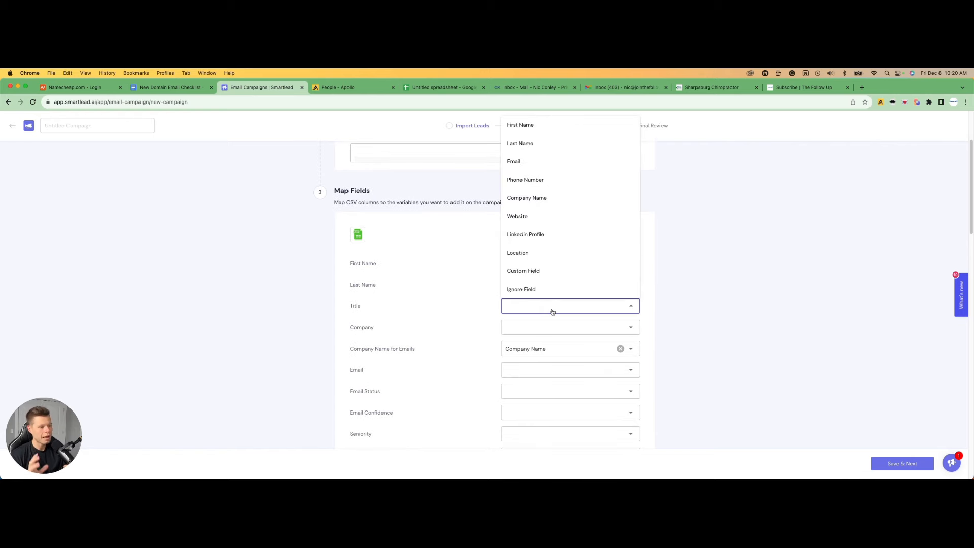
left_click(308, 258)
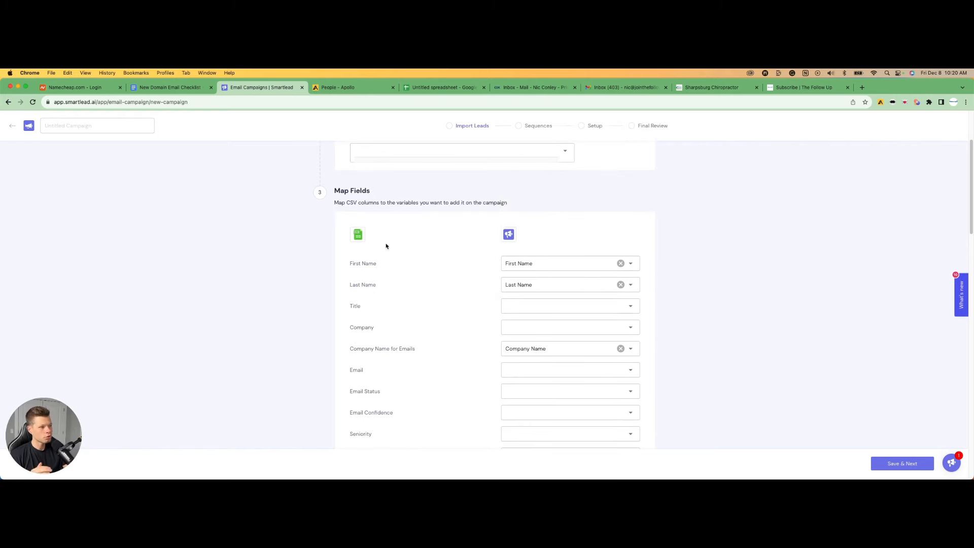
left_click(548, 308)
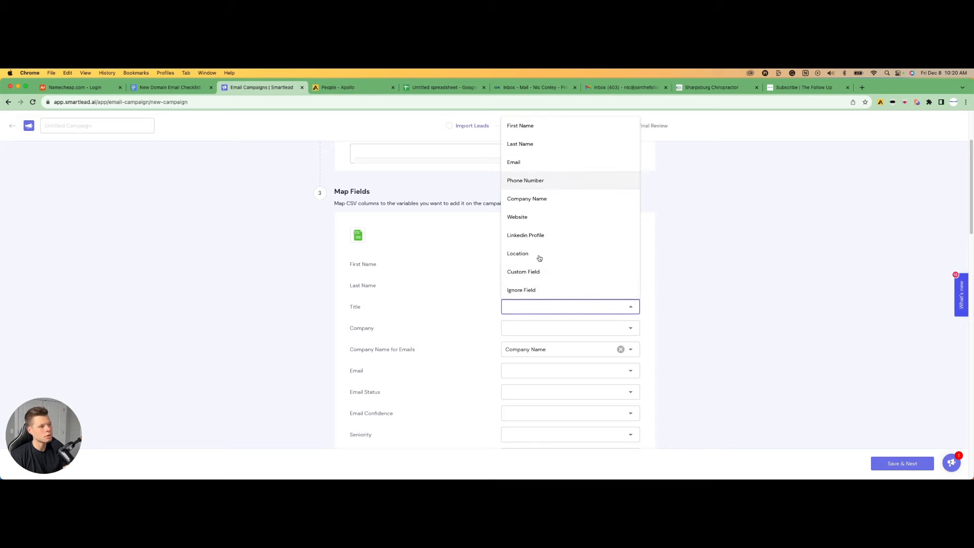
left_click(537, 272)
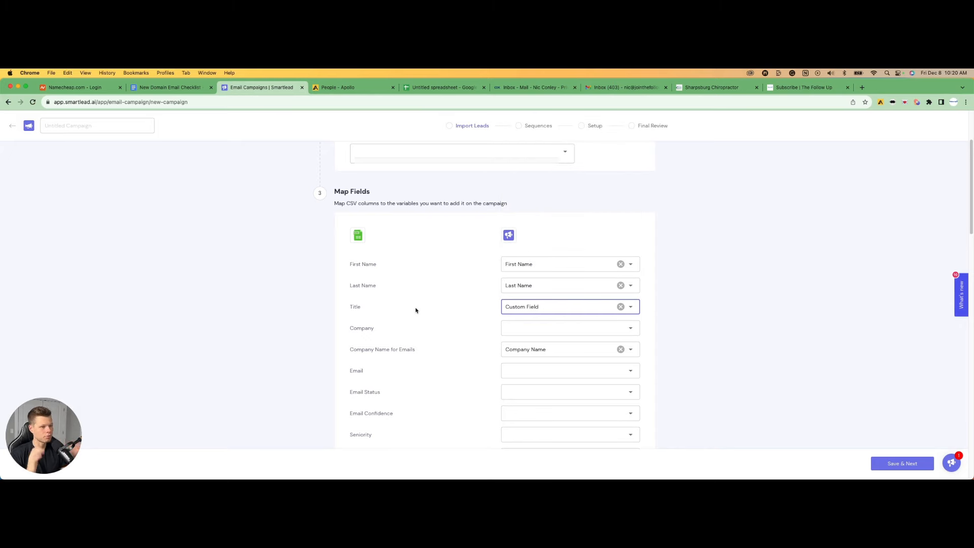
Map the CSV's Email column to the Email field
scroll(415, 310, "down", 12)
scroll(415, 310, "up", 4)
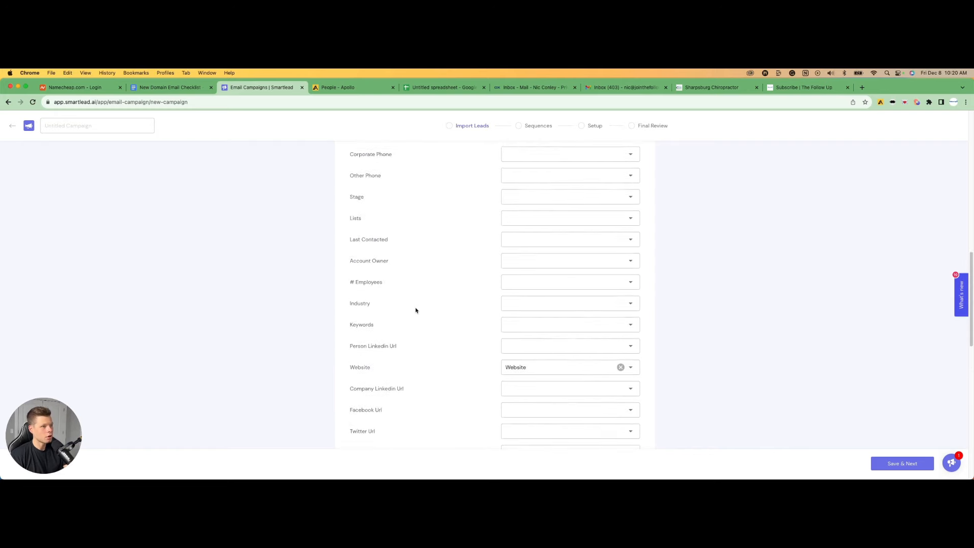
scroll(415, 310, "up", 6)
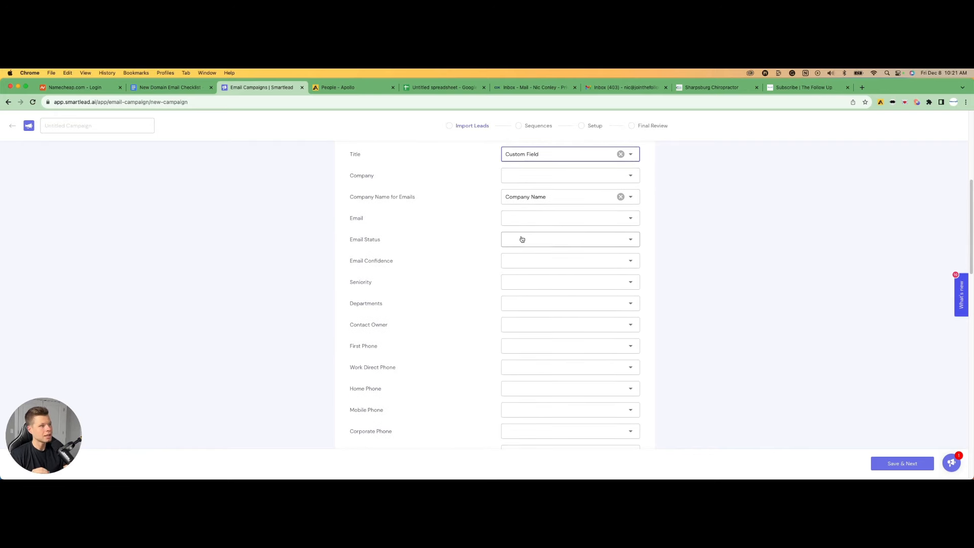
left_click(522, 219)
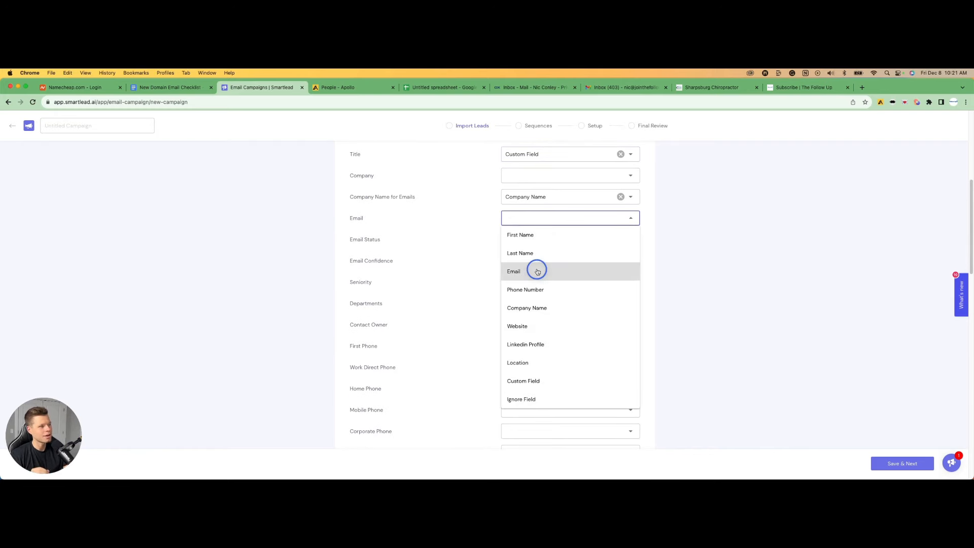
left_click(537, 272)
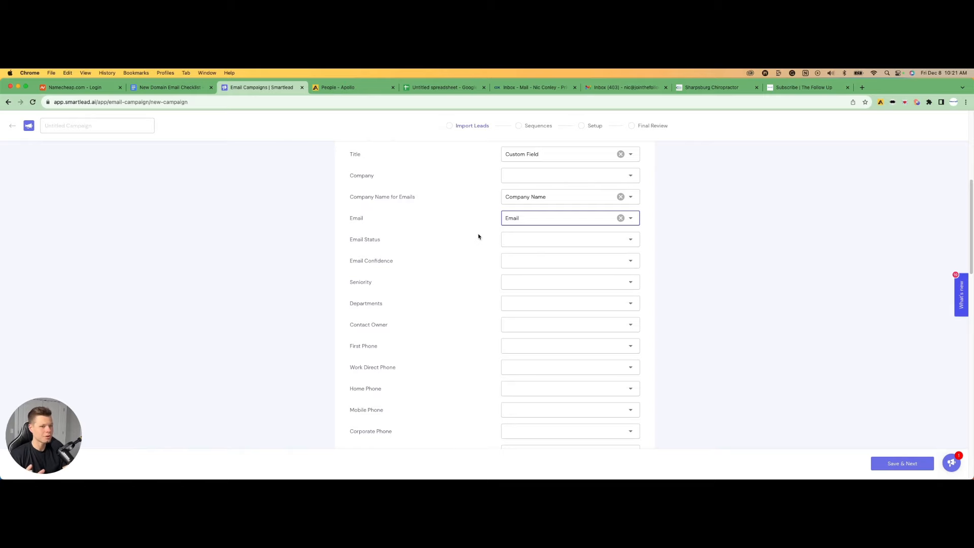
Map the CSV's City column to a Custom Field
scroll(466, 251, "down", 10)
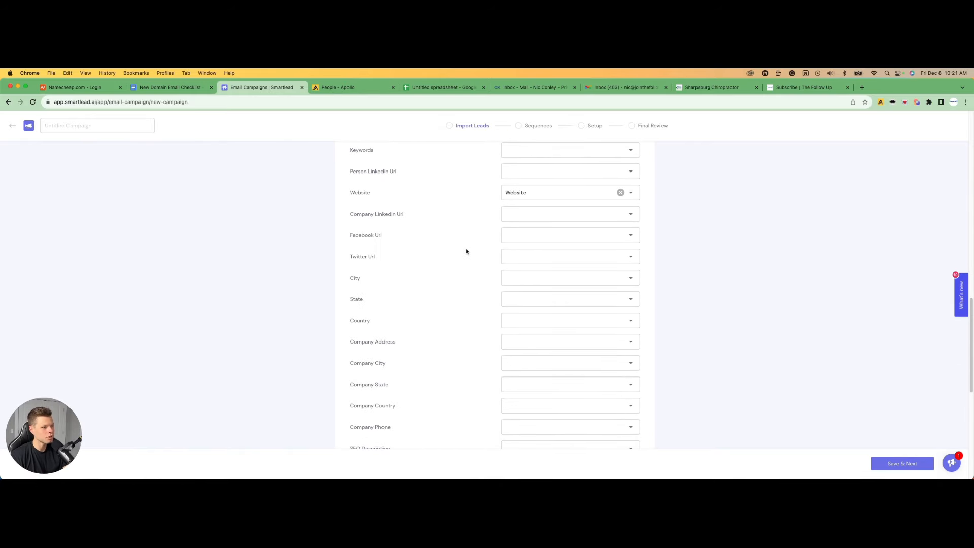
left_click(525, 278)
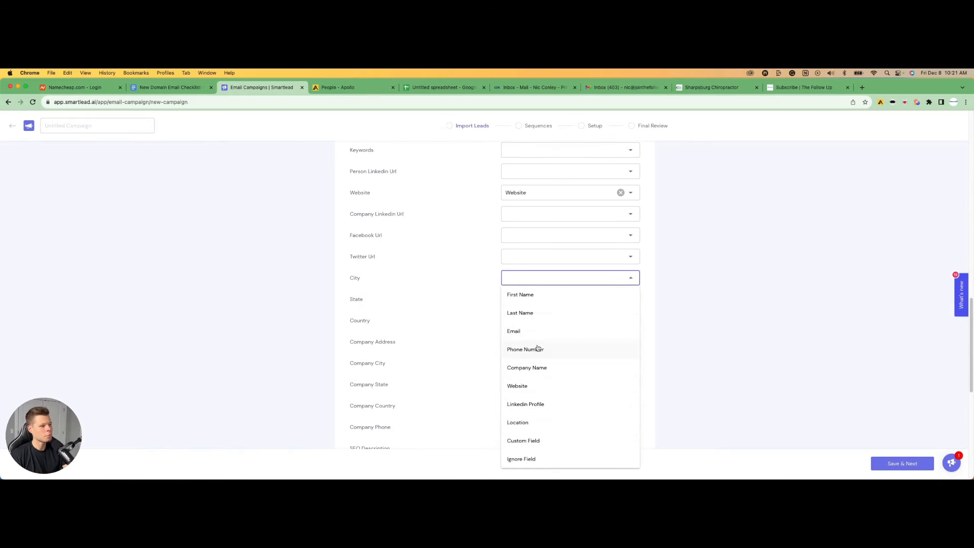
scroll(535, 348, "down", 1)
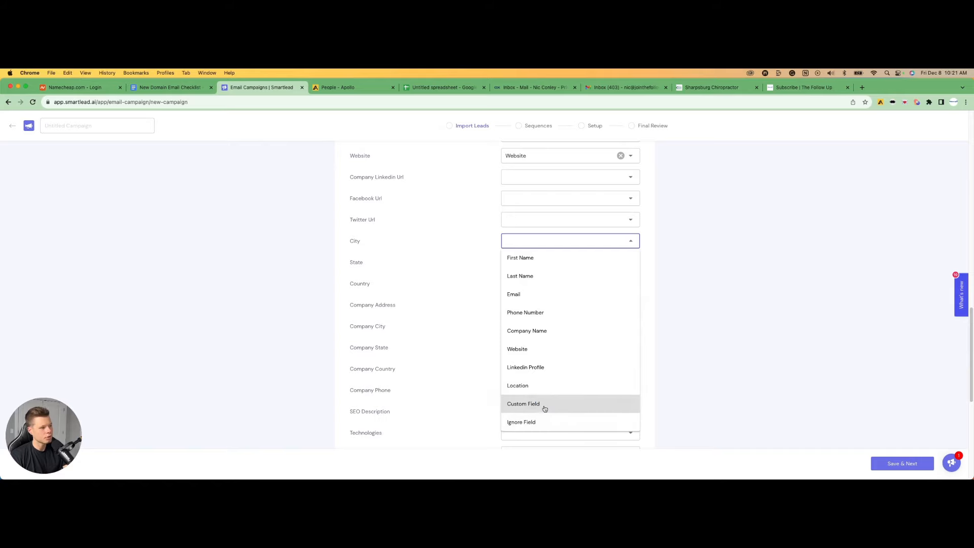
left_click(544, 405)
Save the field mapping to import the leads and close the file summary
scroll(598, 339, "down", 10)
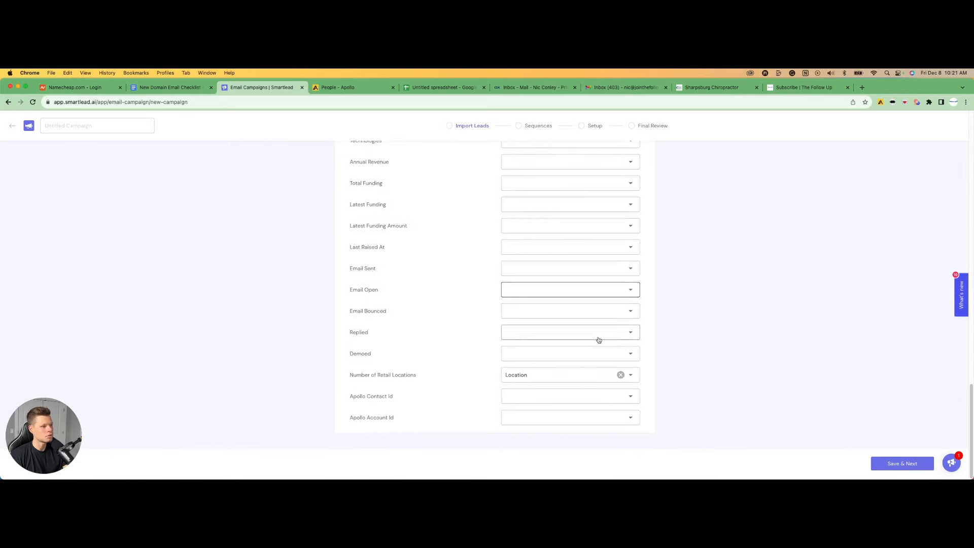
left_click(901, 463)
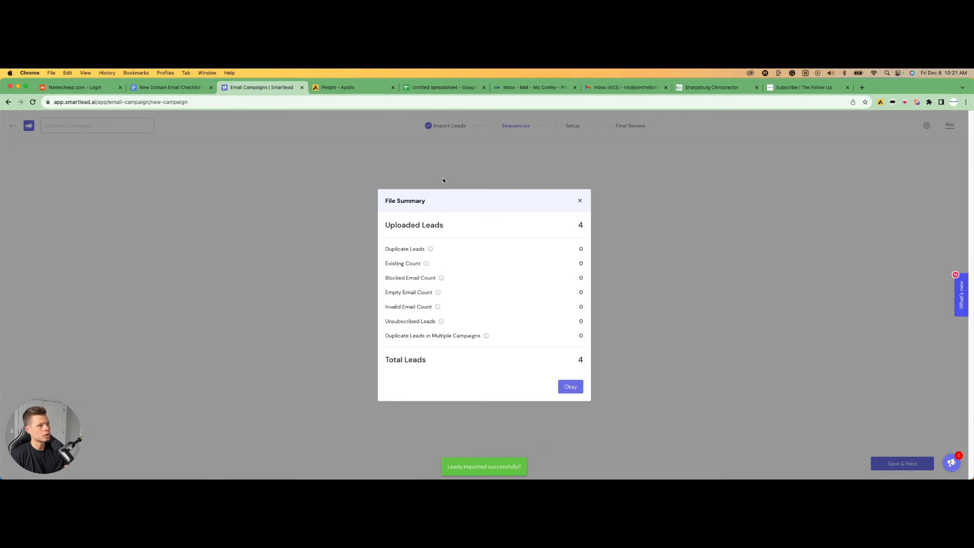
left_click(570, 387)
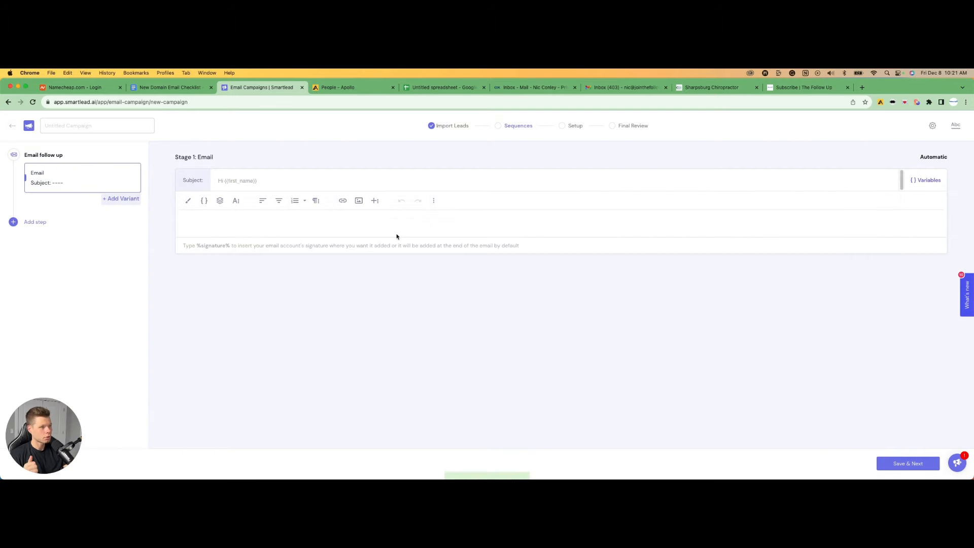
Set the first email's subject to Hi followed by the first_name variable
left_click(287, 180)
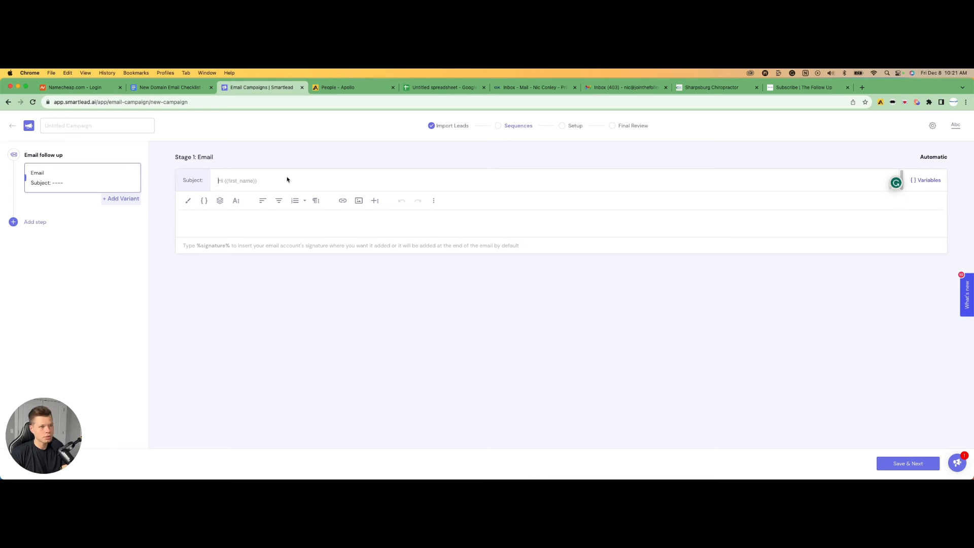
type("Hi {{")
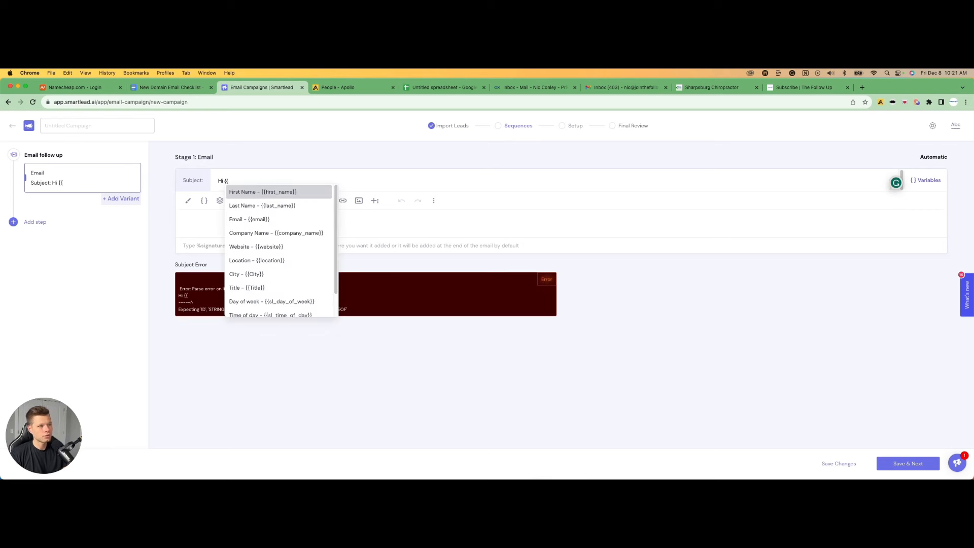
left_click(263, 192)
Start the first email body with the greeting Hi {{first_name}}, using the first_name variable
left_click(210, 223)
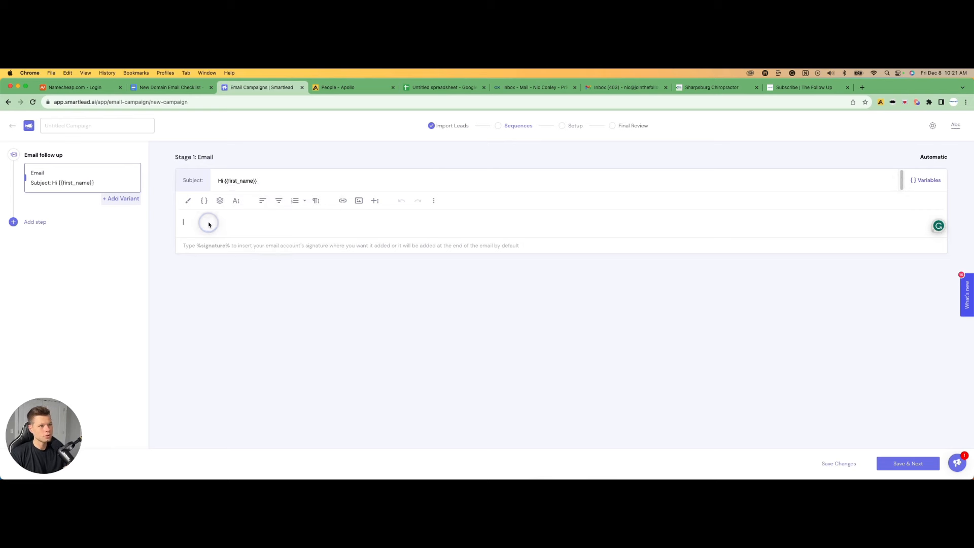
type("Hi {{")
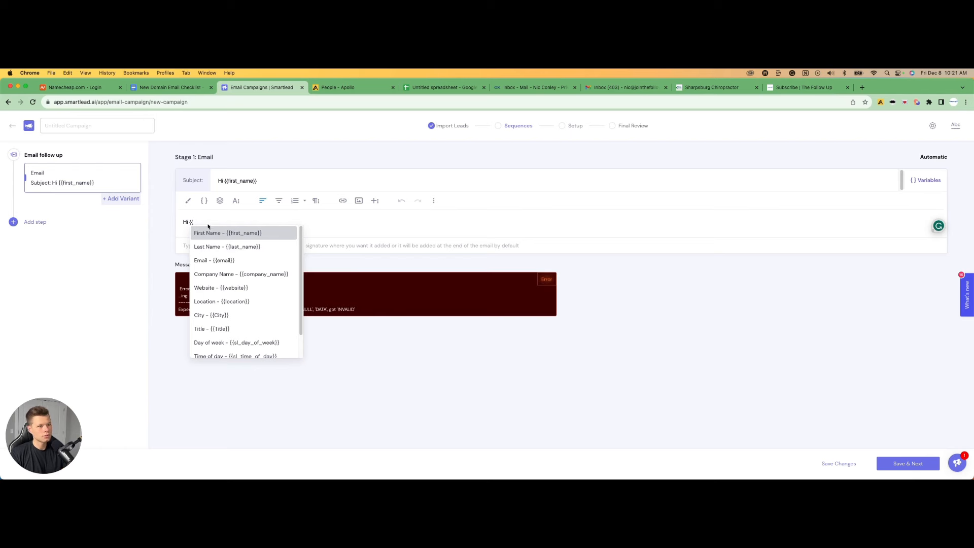
left_click(212, 233)
type(",")
key("Return")
key("Return")
Add the line "Saw you company is located in" with the City variable, then a sign-off with the sender's name
type("Sawe")
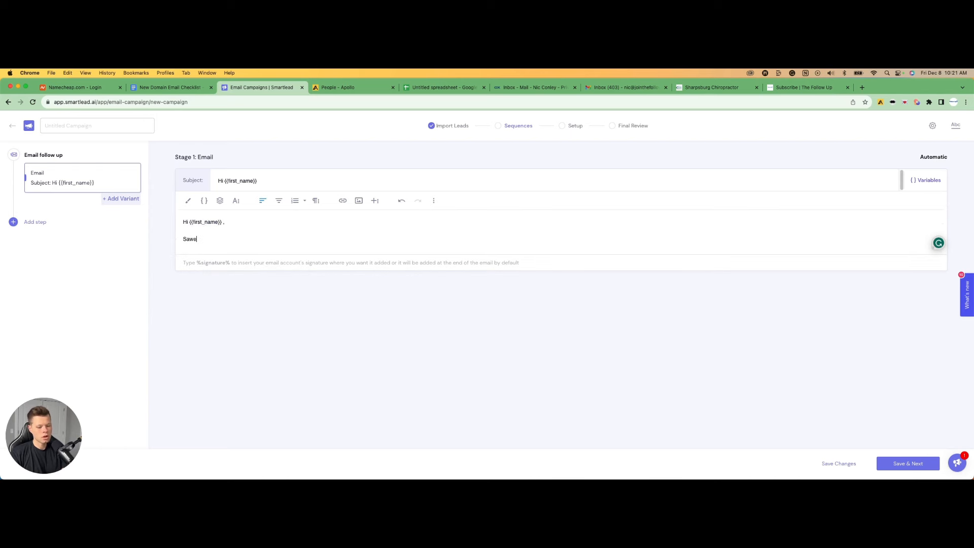
key("BackSpace")
type("you company is located in {{")
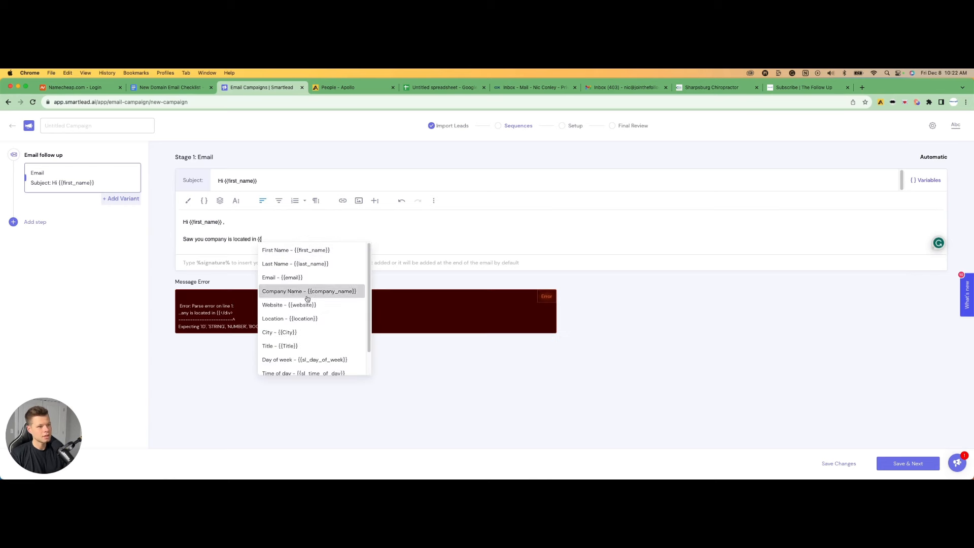
left_click(296, 332)
key("Return")
type("-Nic")
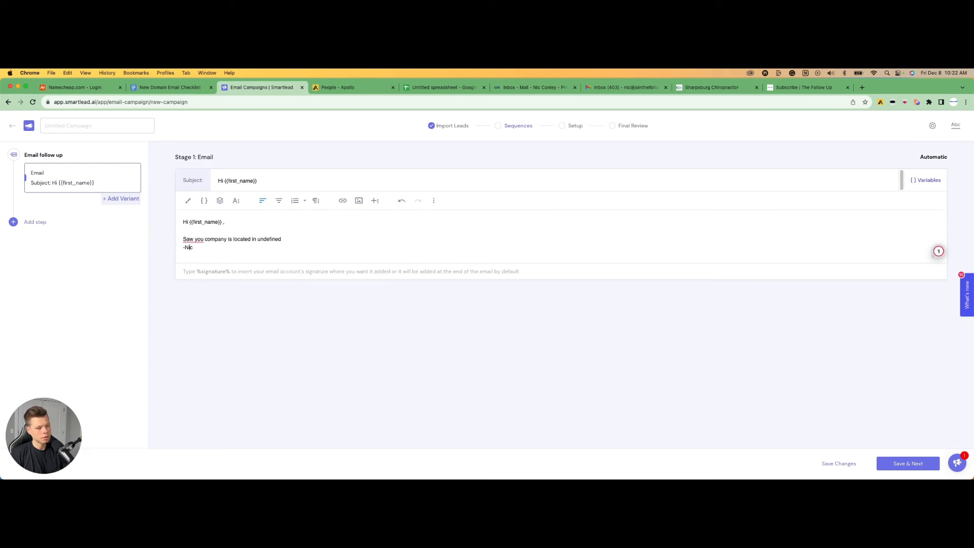
key("Return")
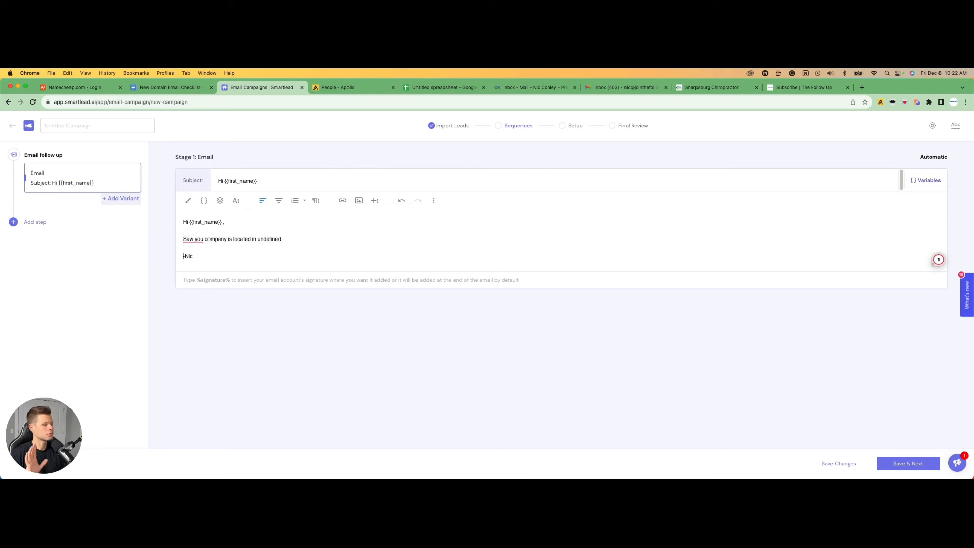
Add a second email step to the sequence with a wait of 3 days
mouse_move(201, 240)
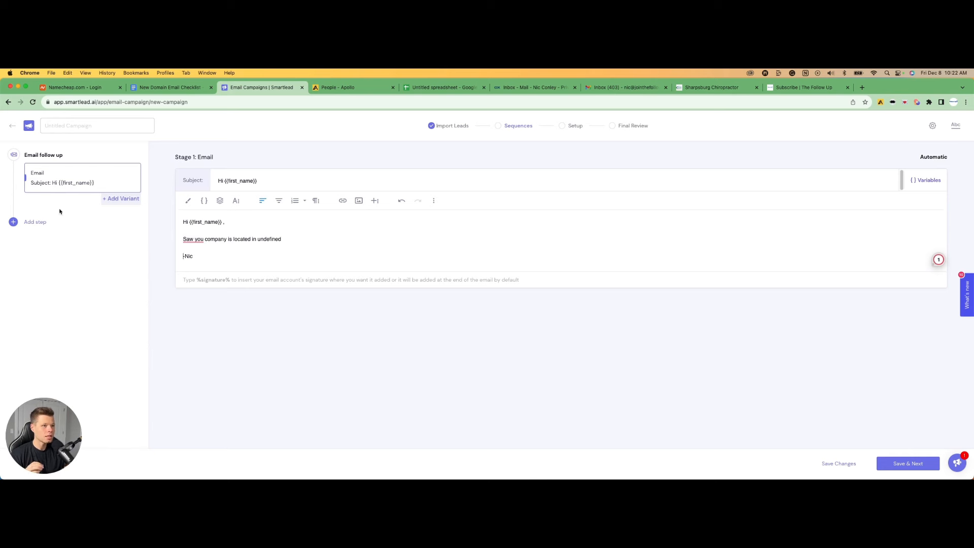
left_click(29, 223)
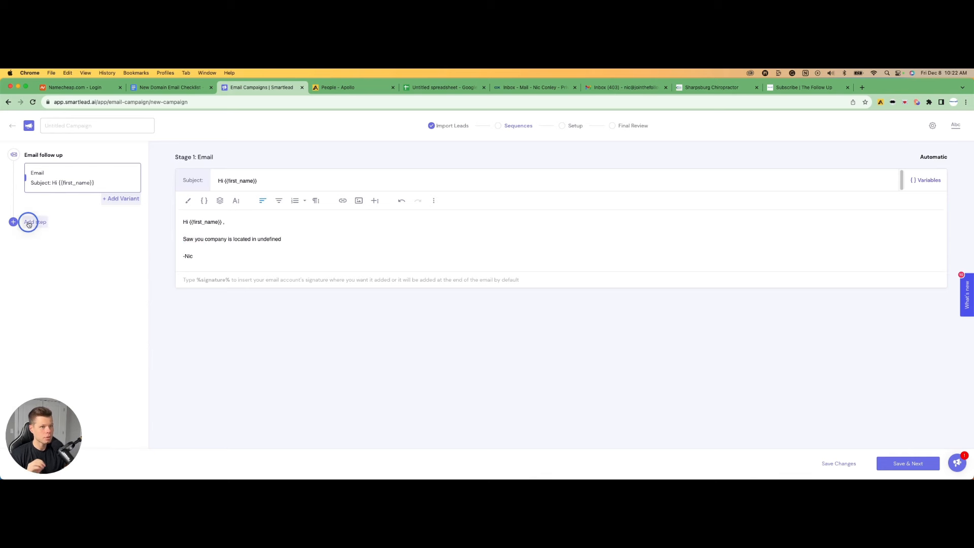
left_click(41, 238)
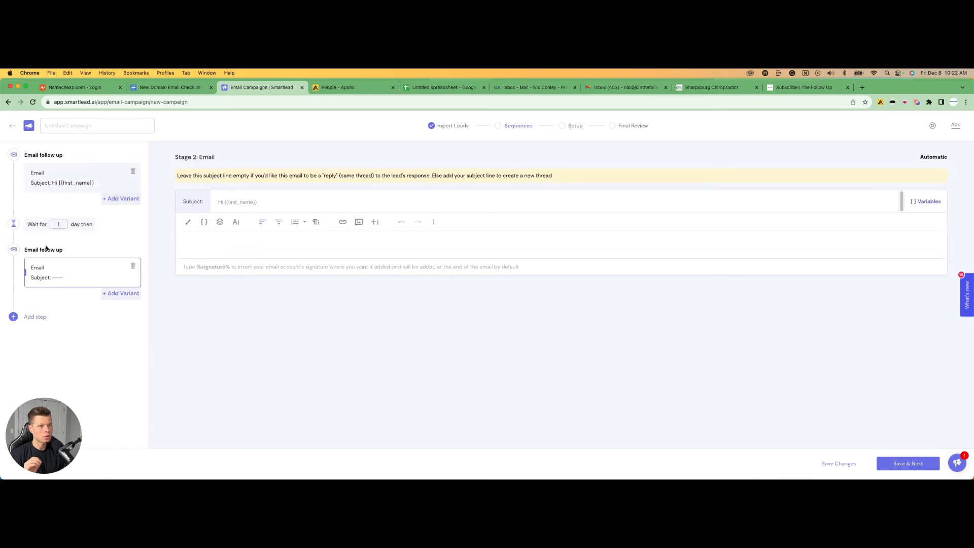
left_click(59, 223)
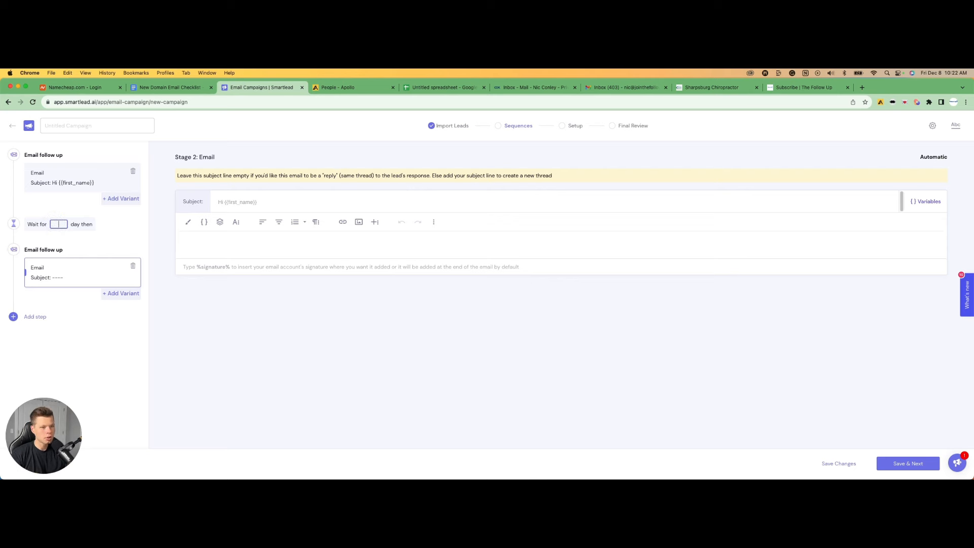
type("3")
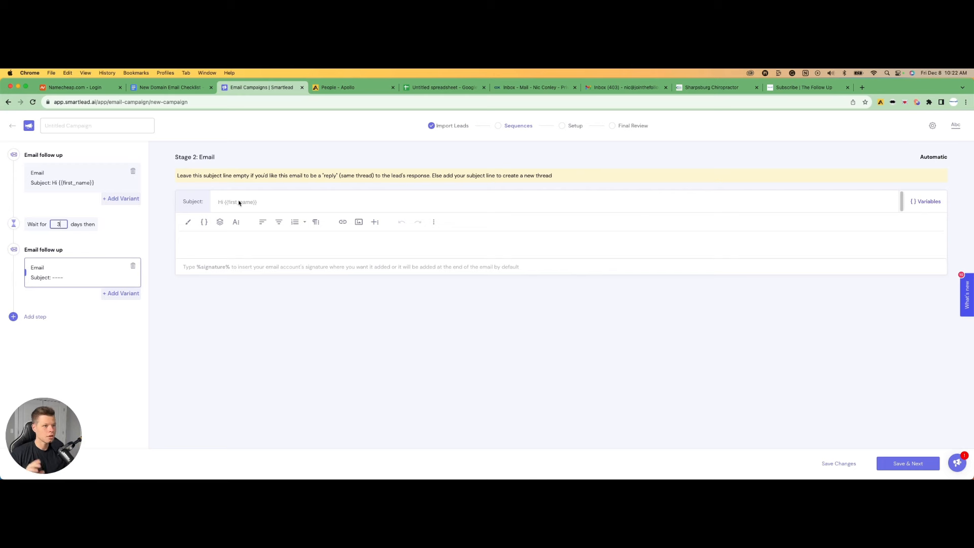
Write the second email's body as "Wanted to bump in inbox."
left_click(223, 245)
type("Wanted to")
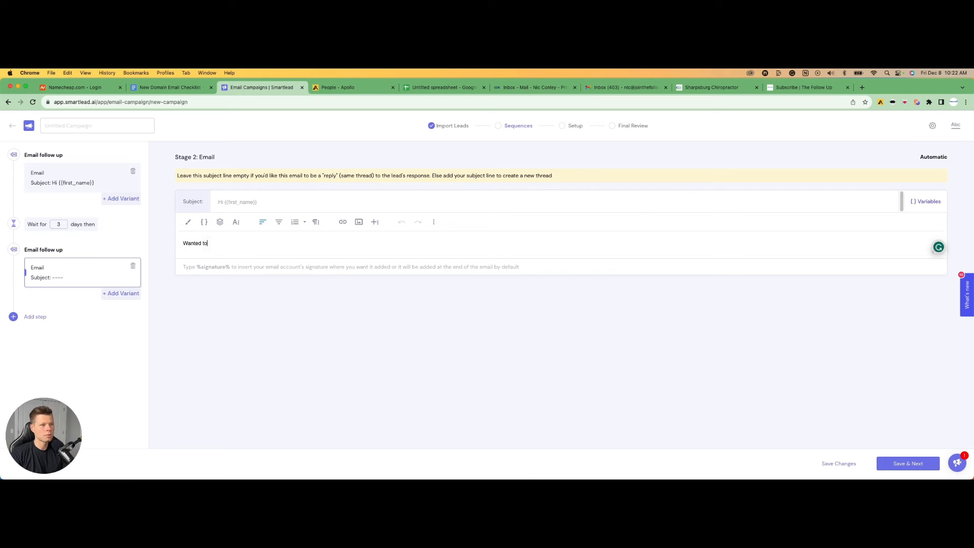
type(" bump")
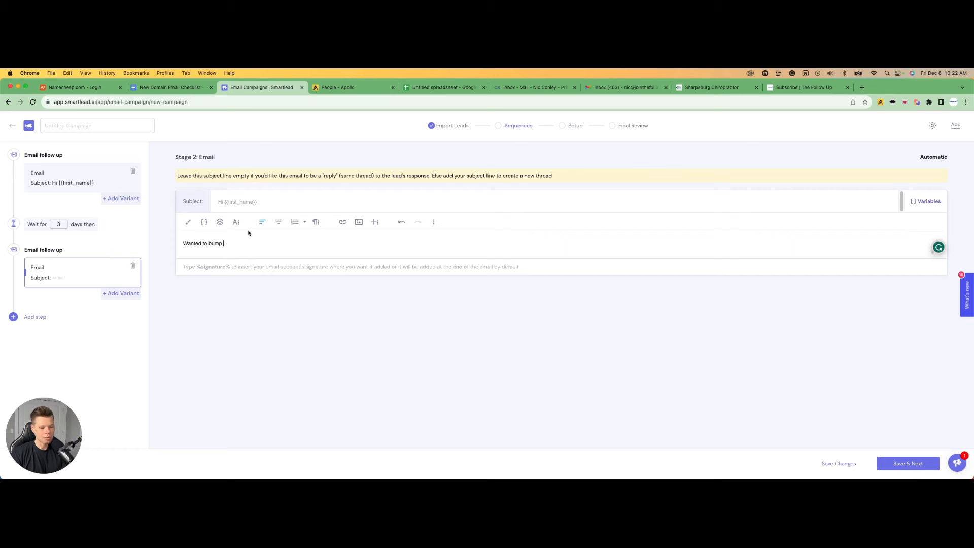
type(" in inbox.")
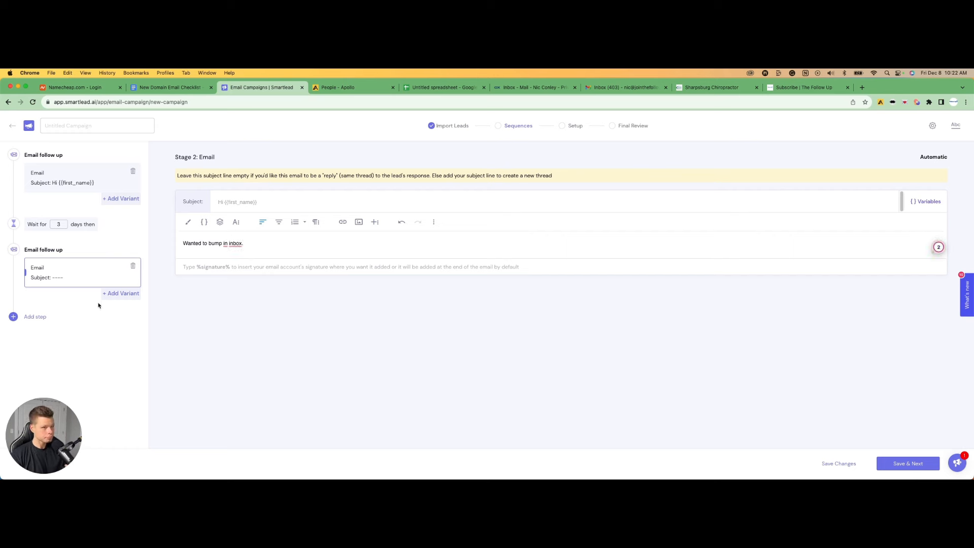
Reopen the first email, show its readability check, and end the location line with a period
left_click(72, 173)
left_click(955, 126)
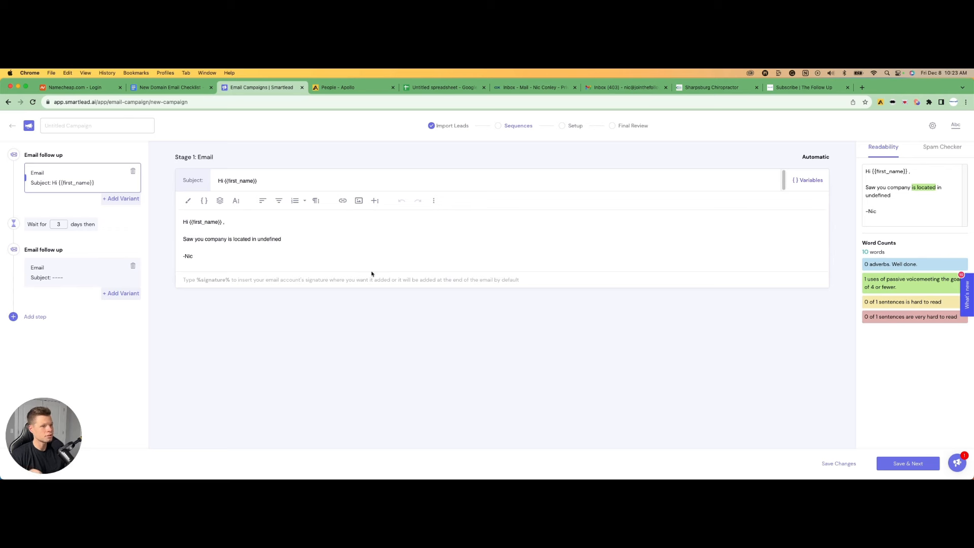
left_click(293, 238)
type(".")
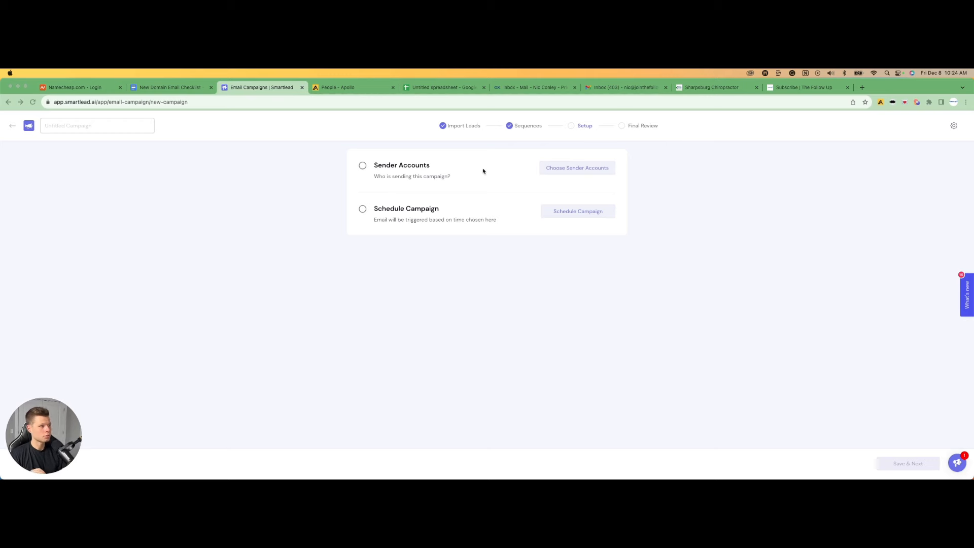
Choose the first listed sender account for the campaign and save the email account selection
left_click(568, 170)
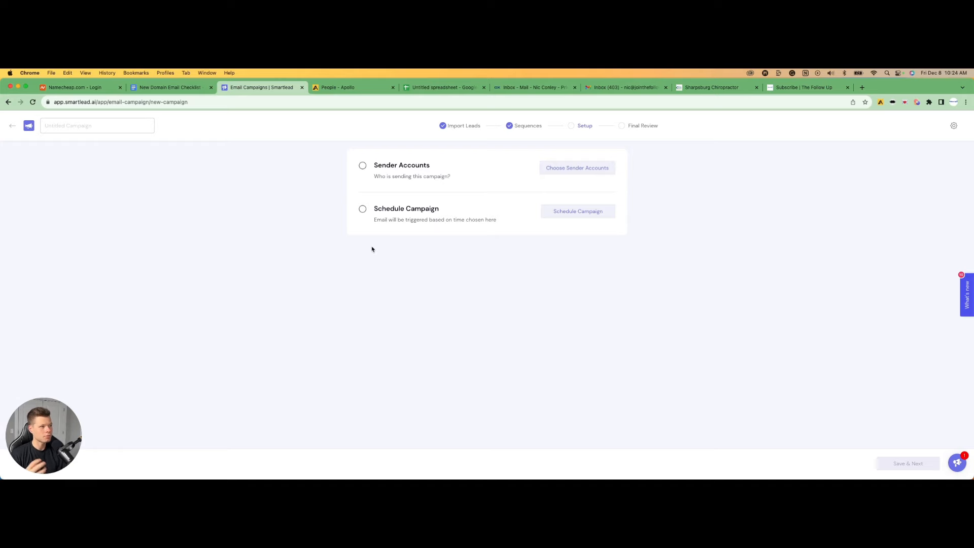
left_click(571, 168)
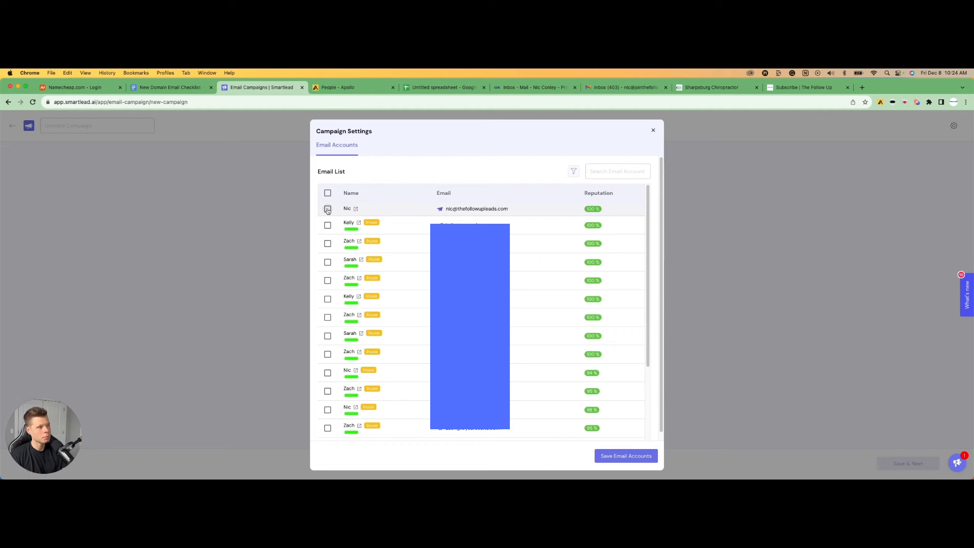
left_click(328, 209)
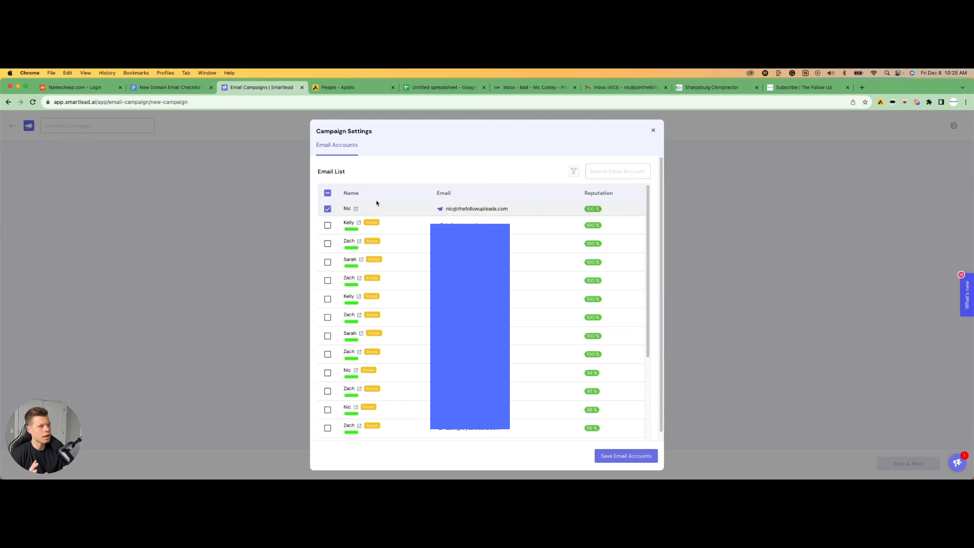
left_click(625, 455)
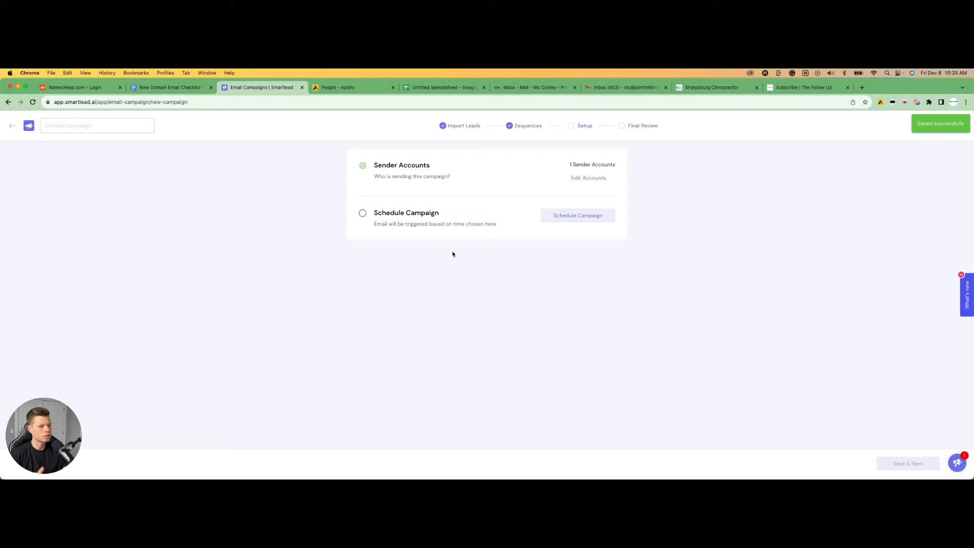
Open the campaign schedule settings and set the time zone to America/New York (UTC-04:00), keeping Monday to Friday
left_click(572, 216)
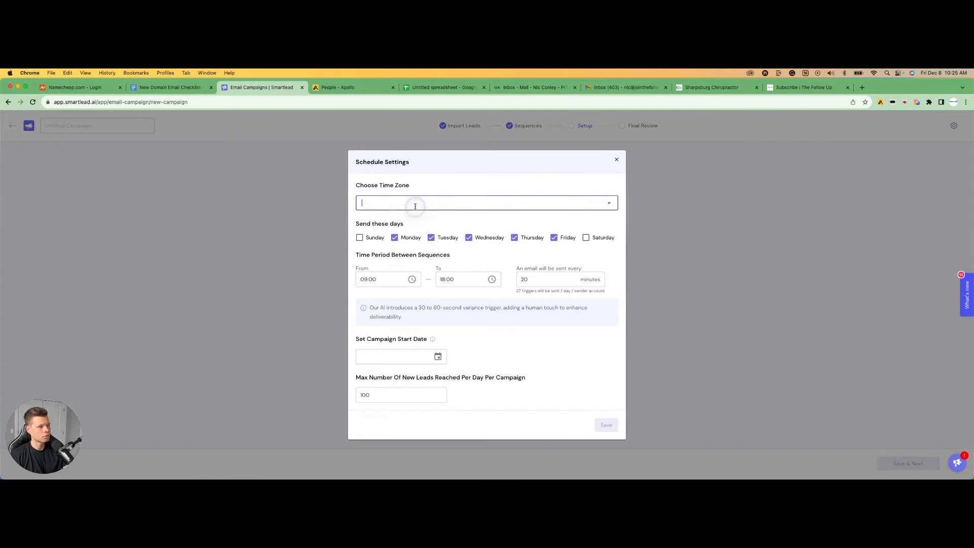
left_click(415, 204)
type("e")
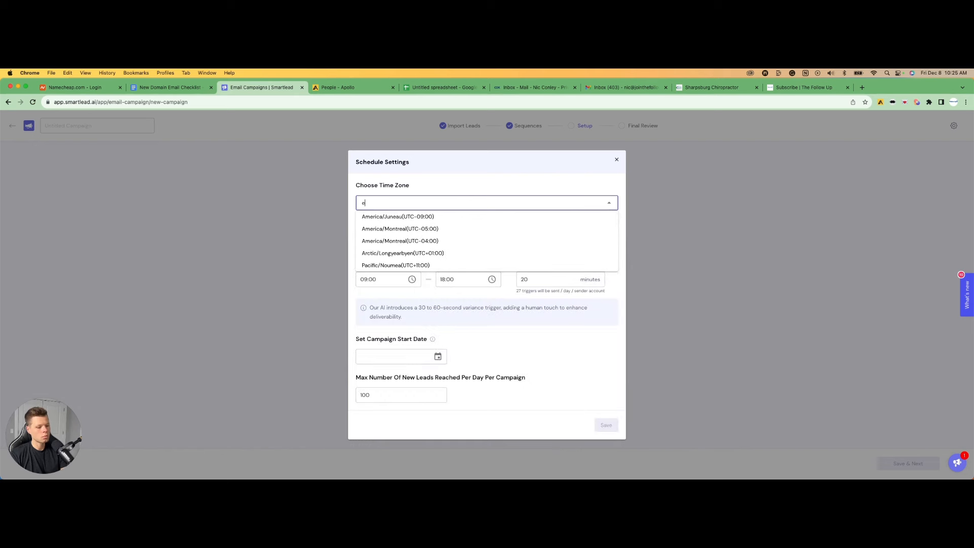
type("ayn")
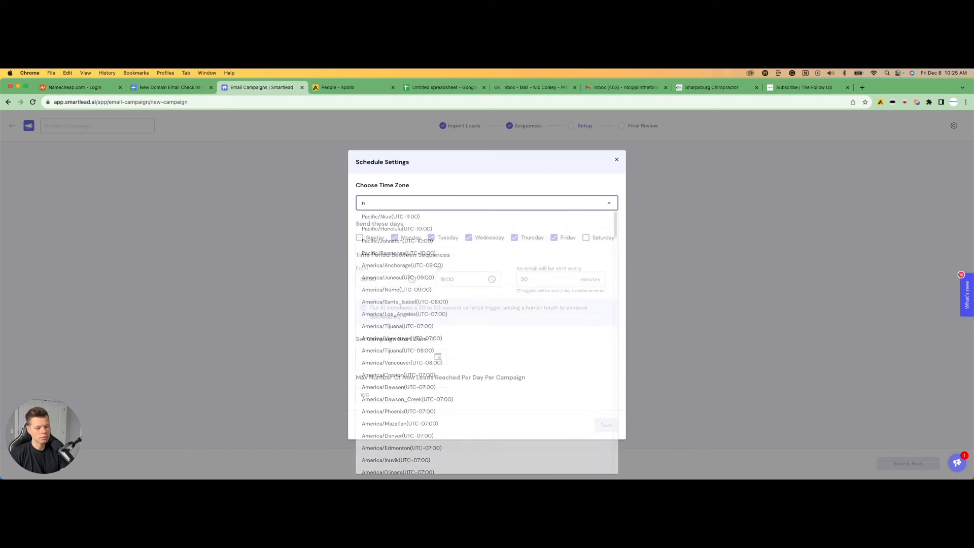
type("ew")
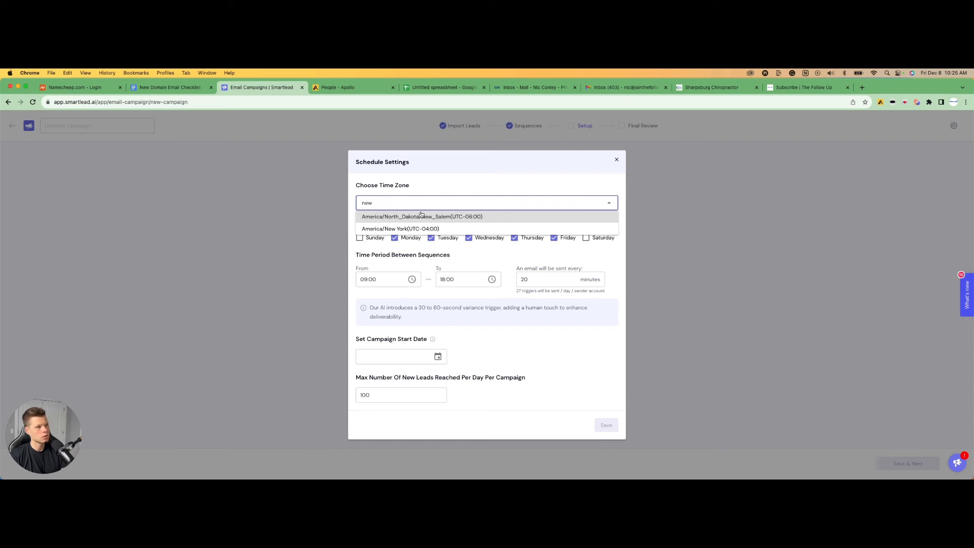
left_click(424, 228)
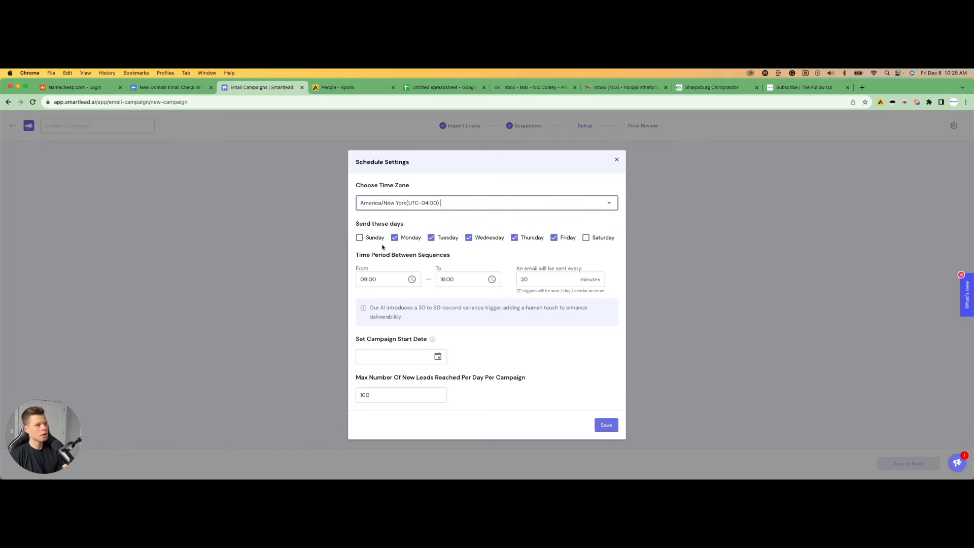
left_click(553, 237)
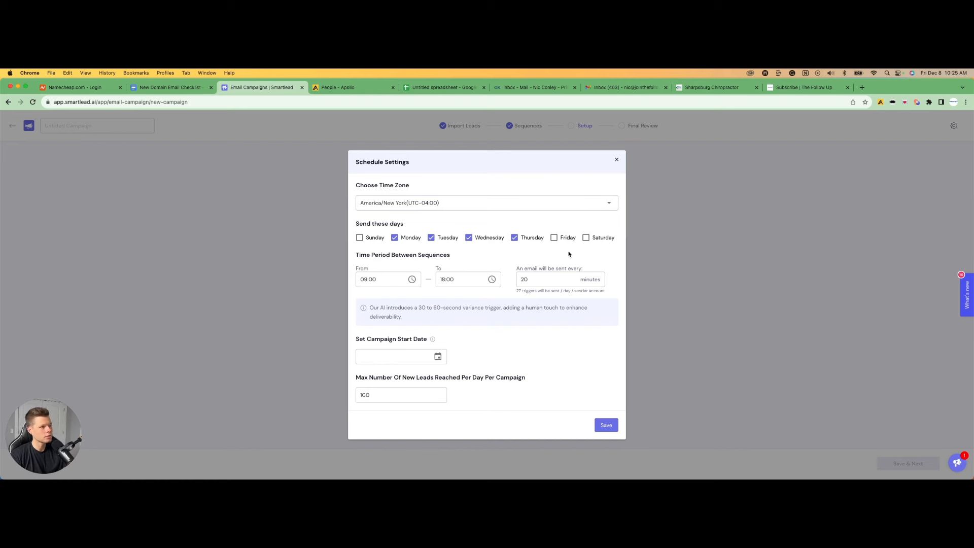
left_click(553, 238)
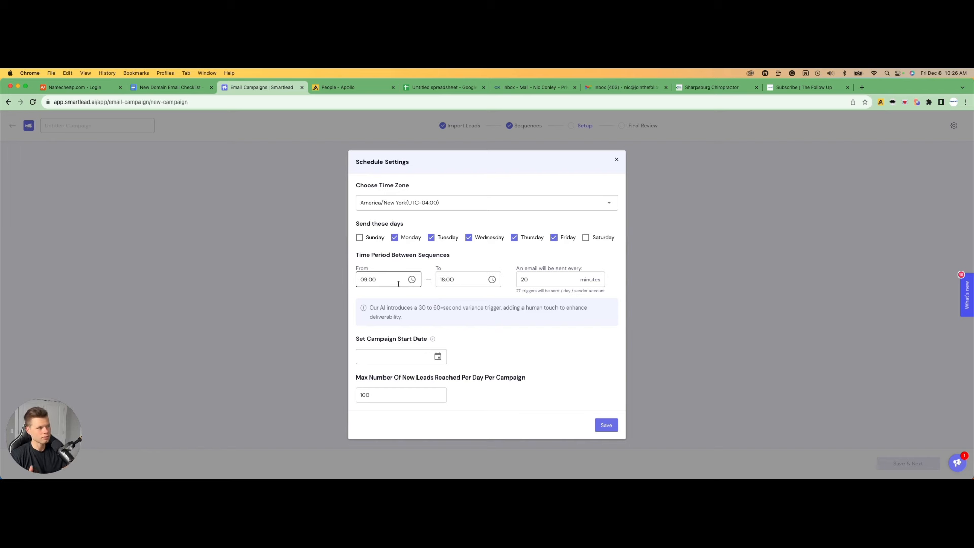
Set the campaign start date to Monday, Dec 11, 2023 and the max new leads per day to 250, then save
left_click(414, 358)
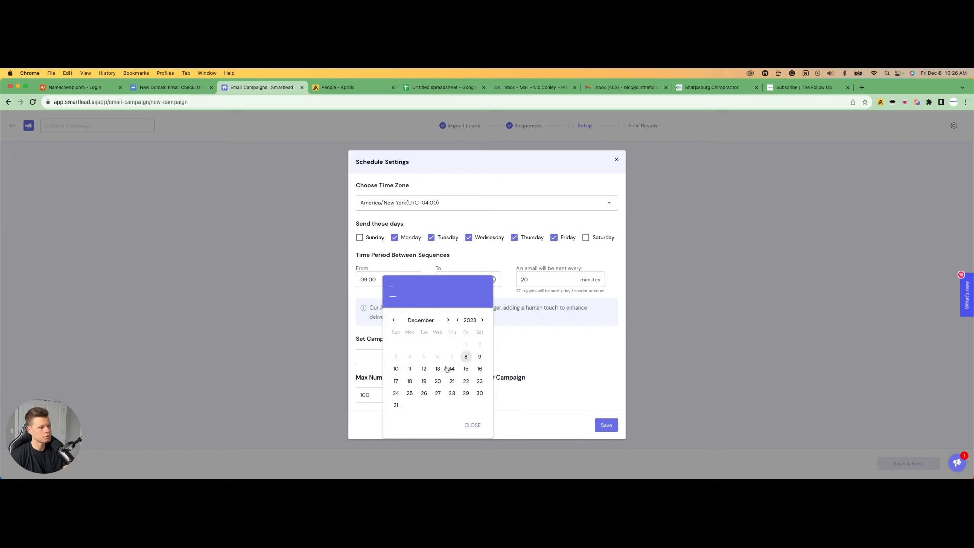
left_click(408, 372)
left_click(381, 394)
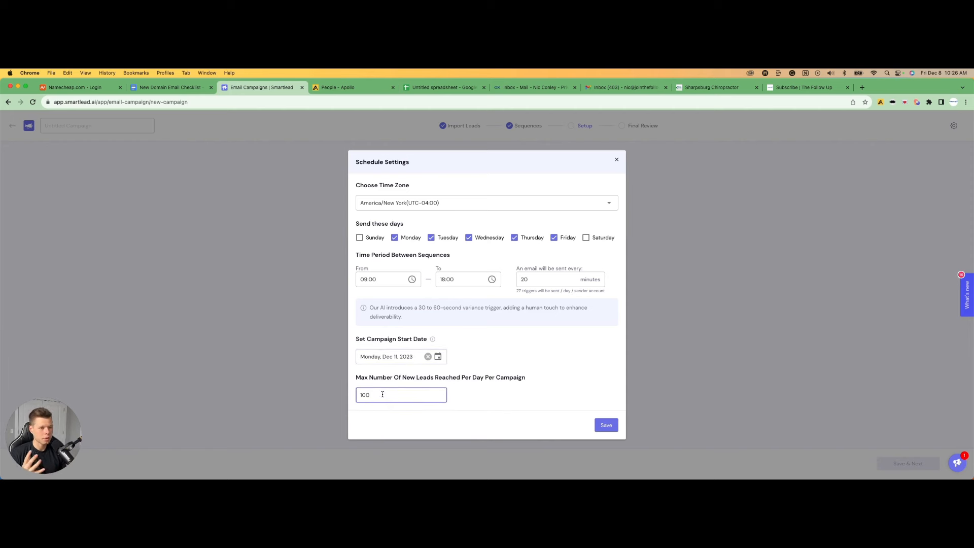
key("BackSpace")
key("BackSpace")
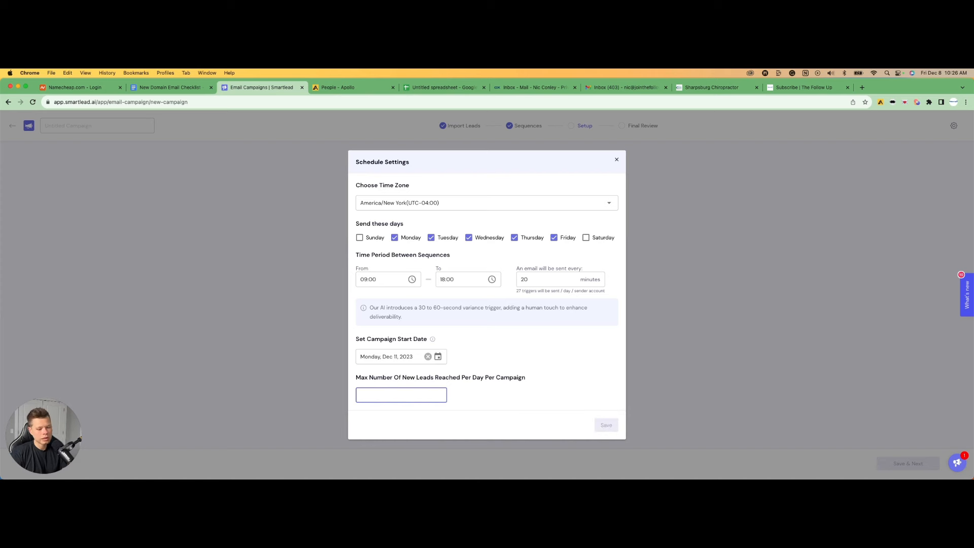
type("250")
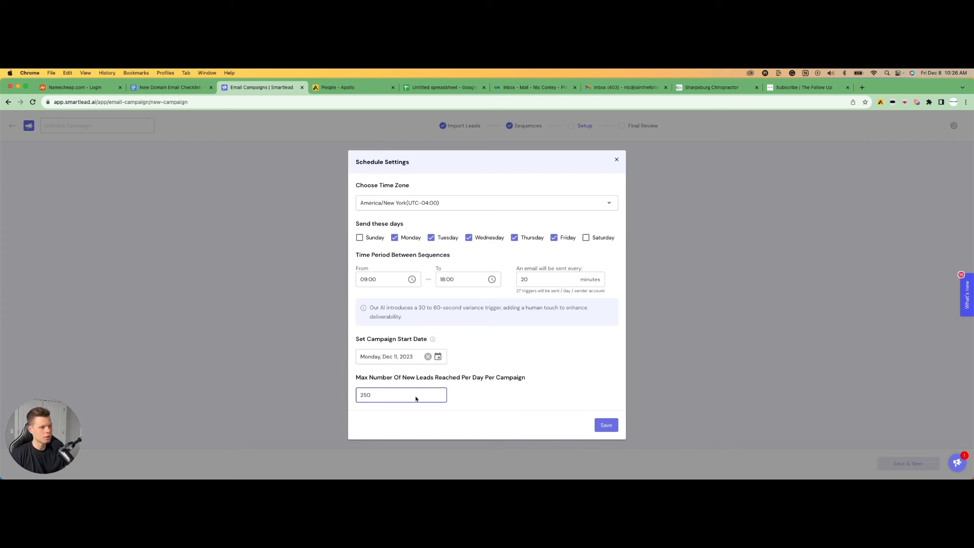
left_click(605, 425)
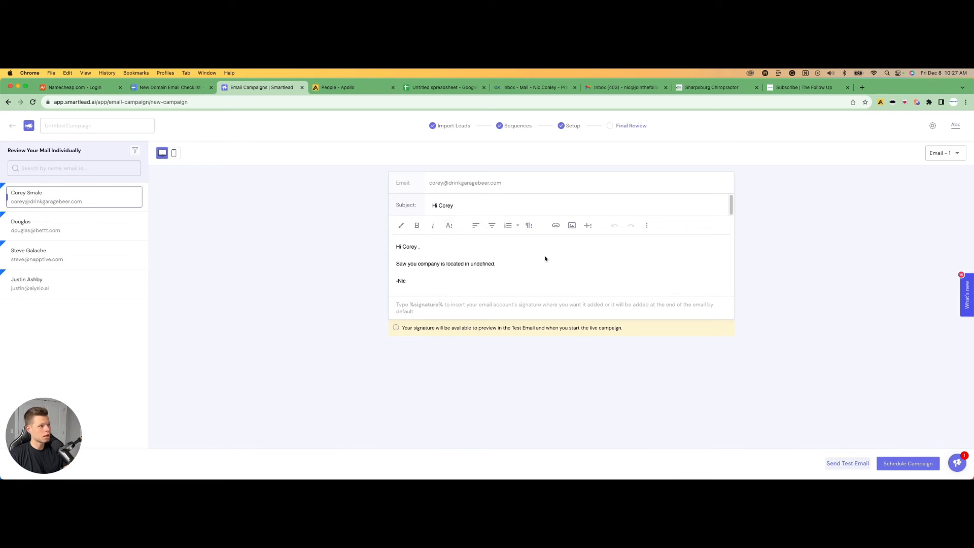
Preview the first and second emails as personalised for the first lead in the final review
left_click(428, 248)
left_click_drag(424, 248, 409, 247)
left_click(447, 250)
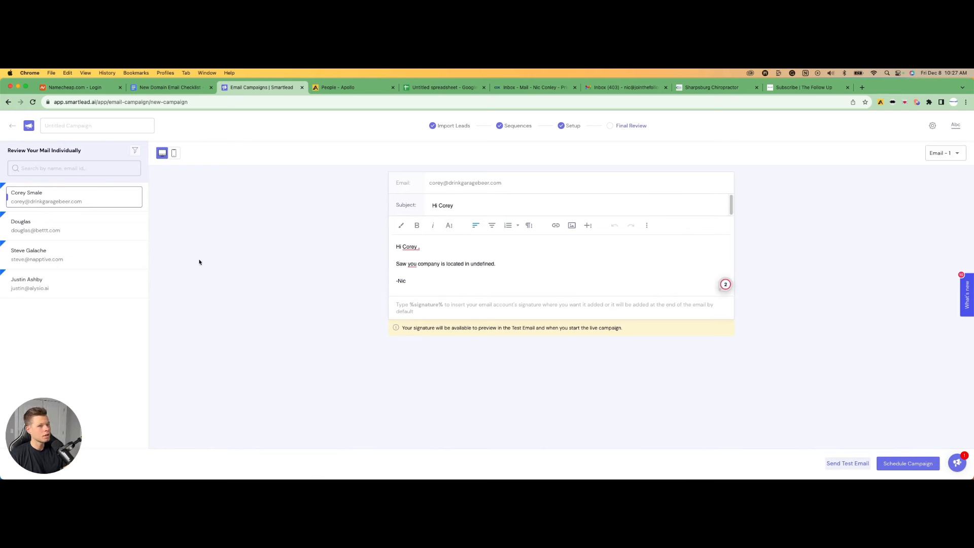
left_click(943, 152)
left_click(946, 179)
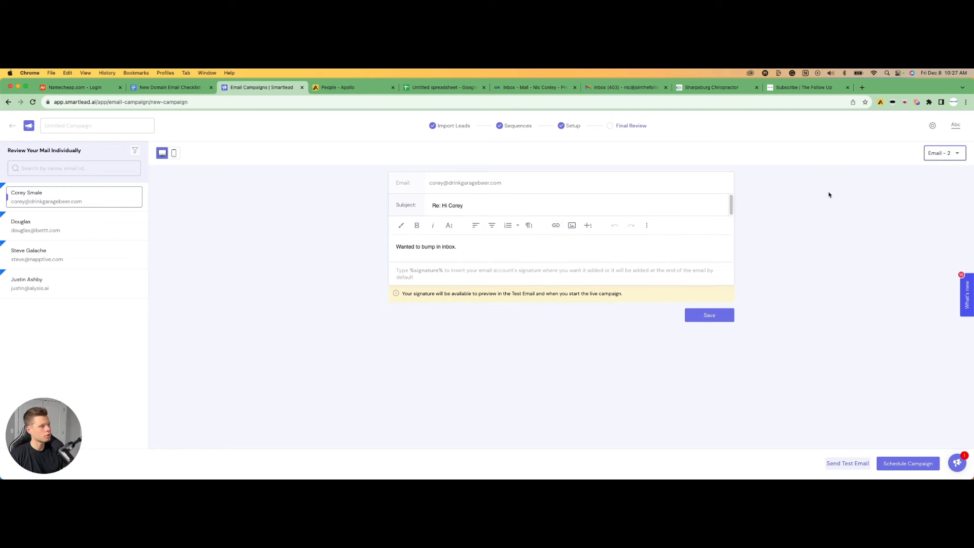
left_click(941, 154)
left_click(945, 167)
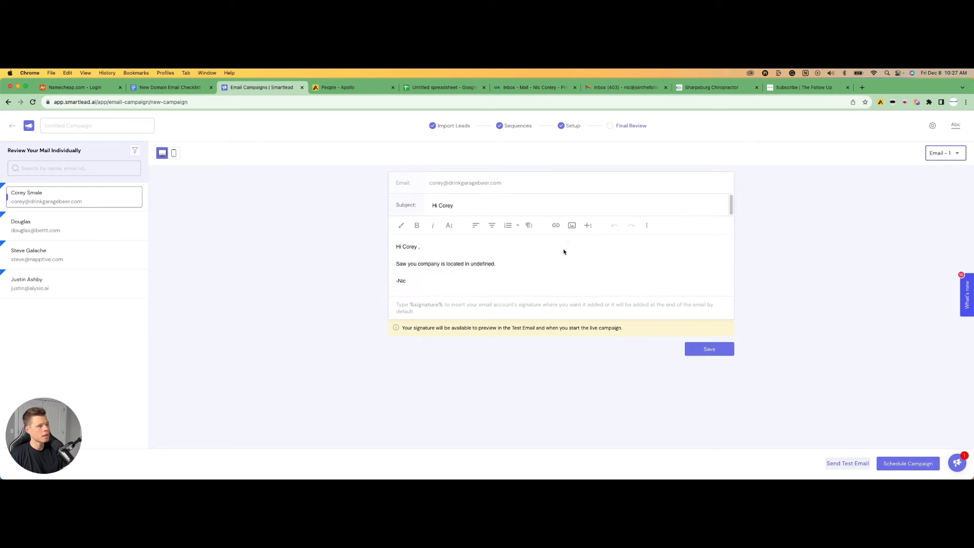
left_click(474, 272)
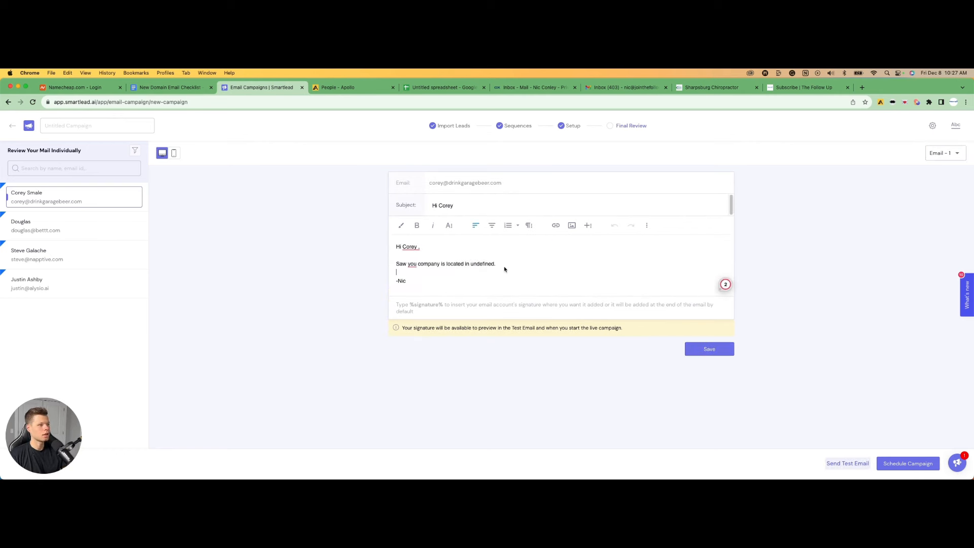
Back in the sequence, replace the undefined ending of the first email's location line with the City variable
left_click(510, 129)
left_click(269, 238)
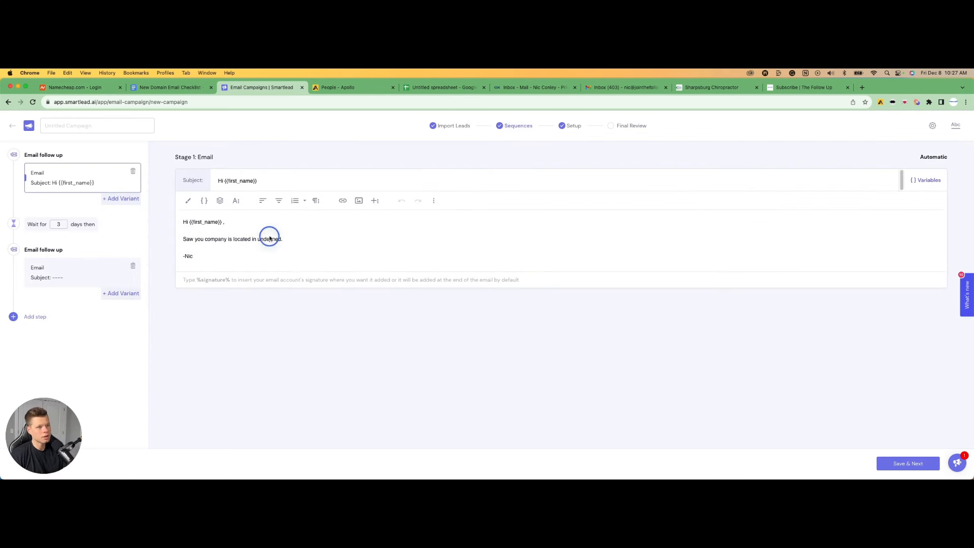
key("Delete")
key("Delete")
key("Delete")
key("Delete")
key("Delete")
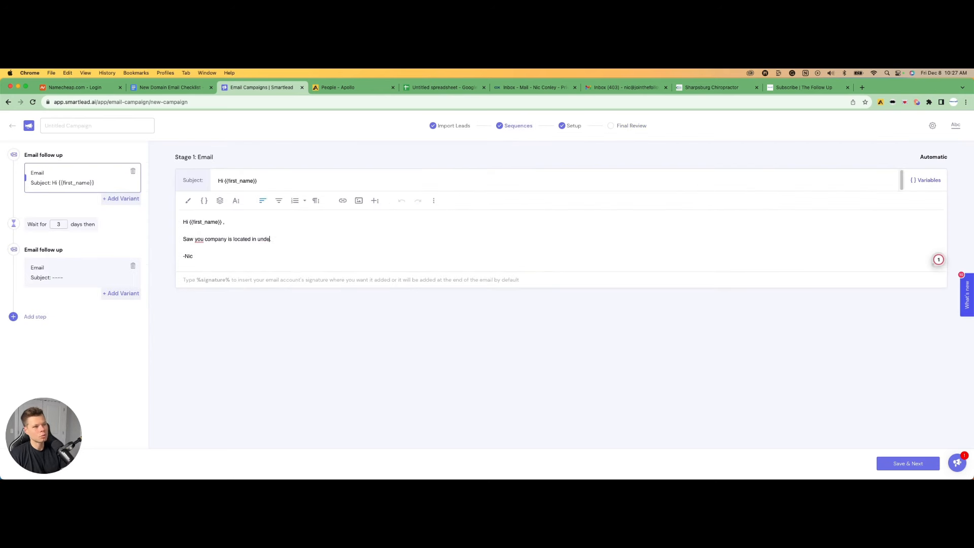
type(".")
key("BackSpace")
key("BackSpace")
key("BackSpace")
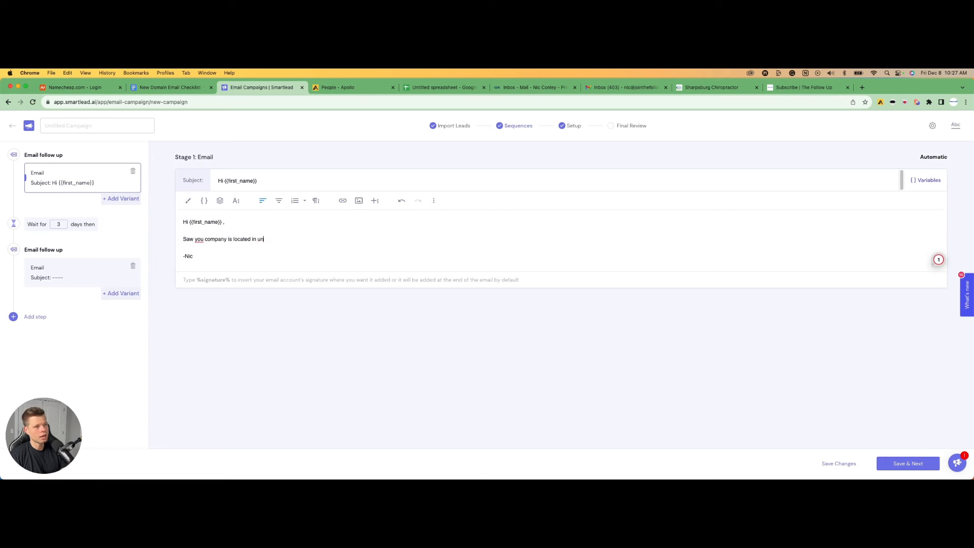
type("{{C")
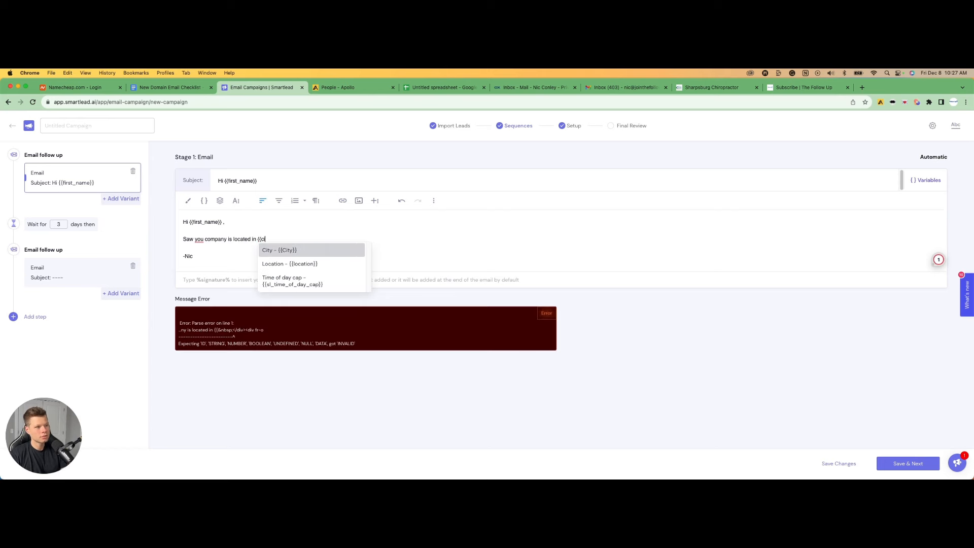
left_click(305, 249)
Correct "you" to "your" in the location line and save the sequence changes
left_click(205, 243)
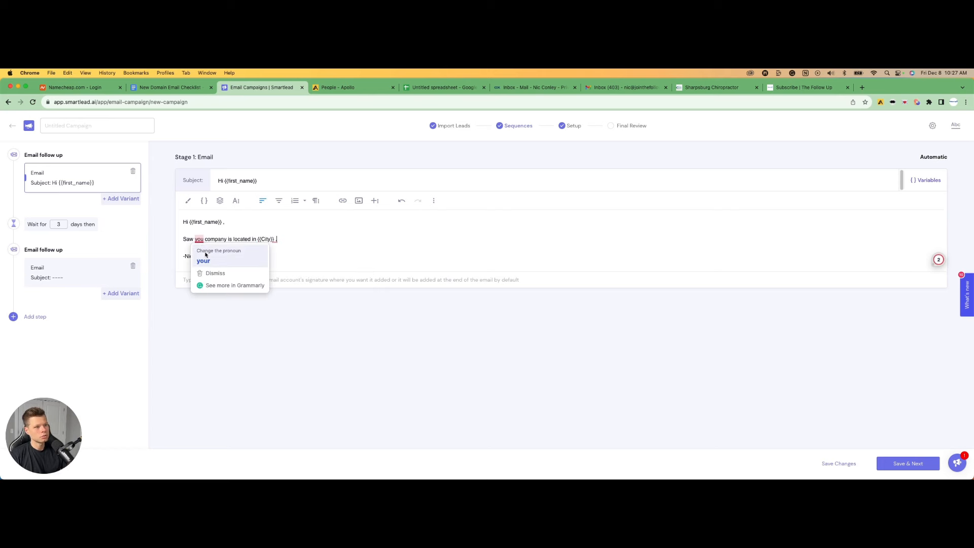
left_click(206, 255)
left_click(836, 462)
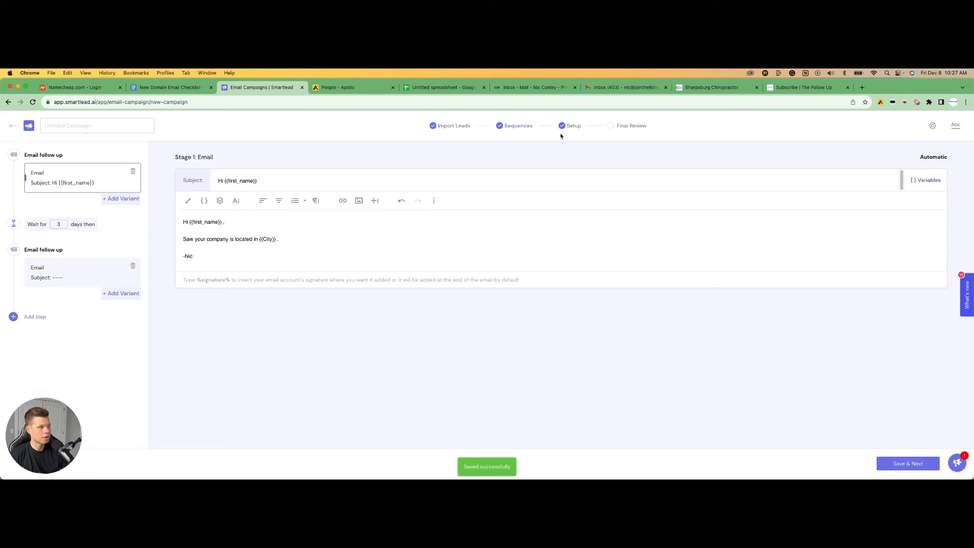
Return to the final review and schedule the campaign
left_click(624, 126)
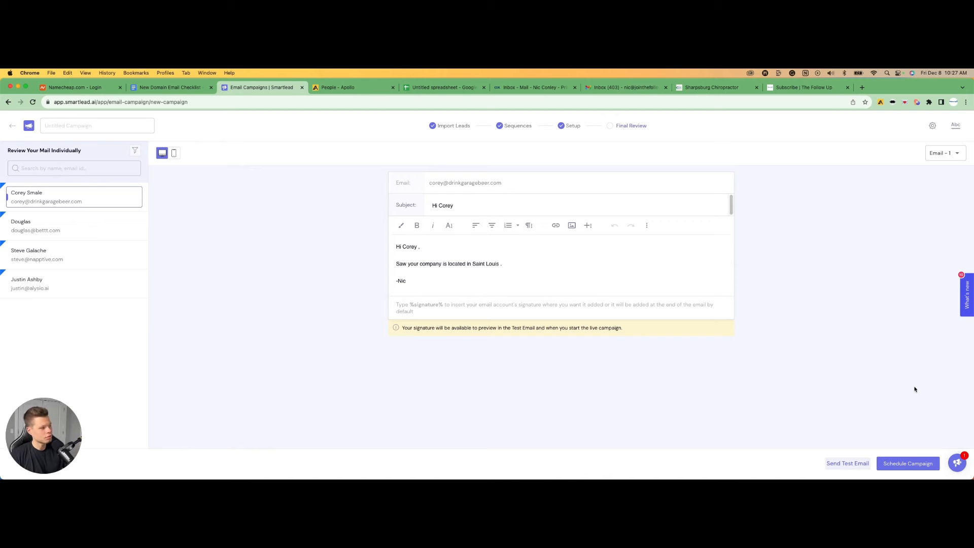
left_click(908, 463)
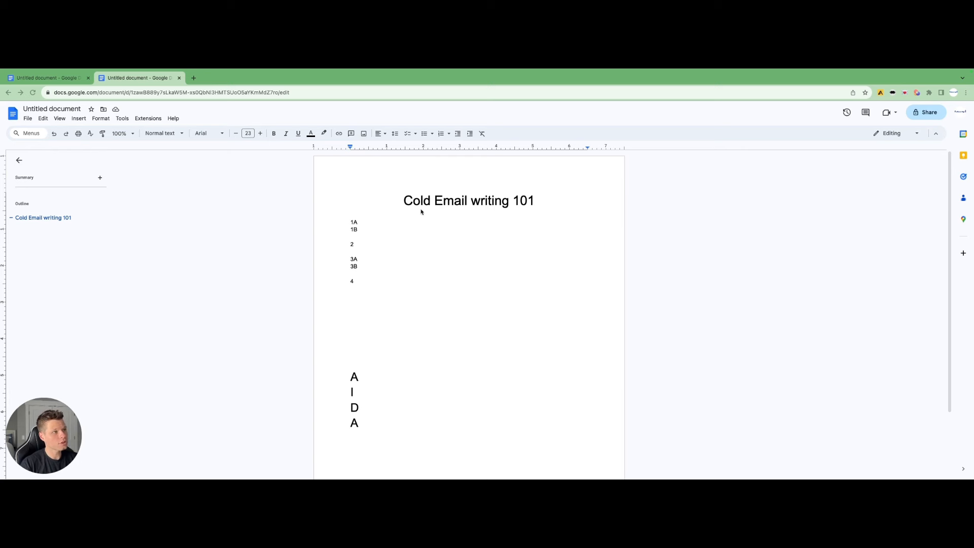
Split the '2' line of the outline into two lines labelled '2A' and '2B'
left_click(367, 224)
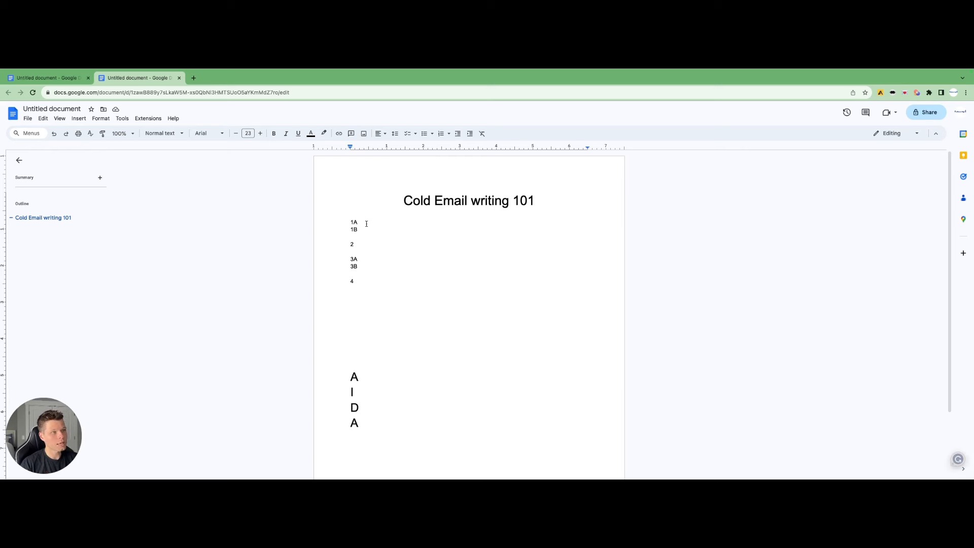
left_click(363, 223)
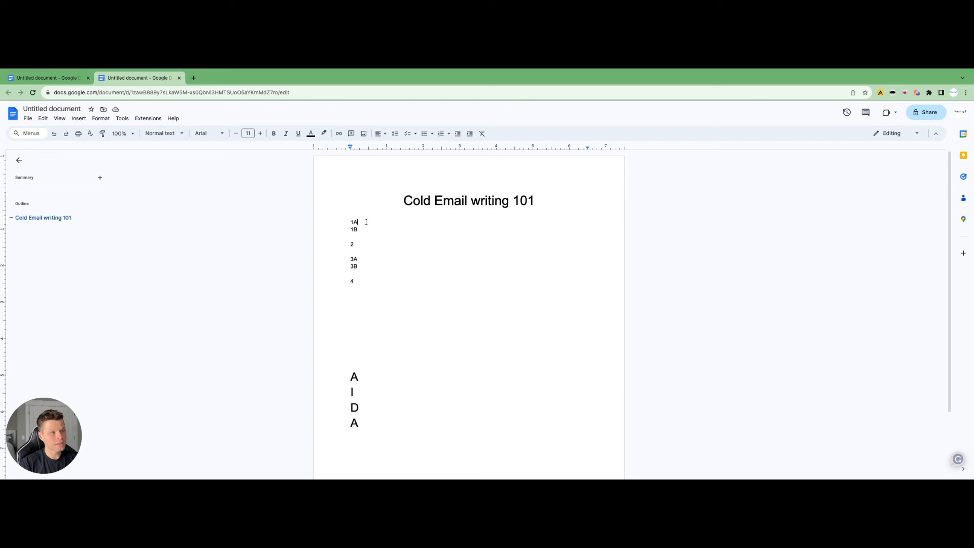
left_click(361, 243)
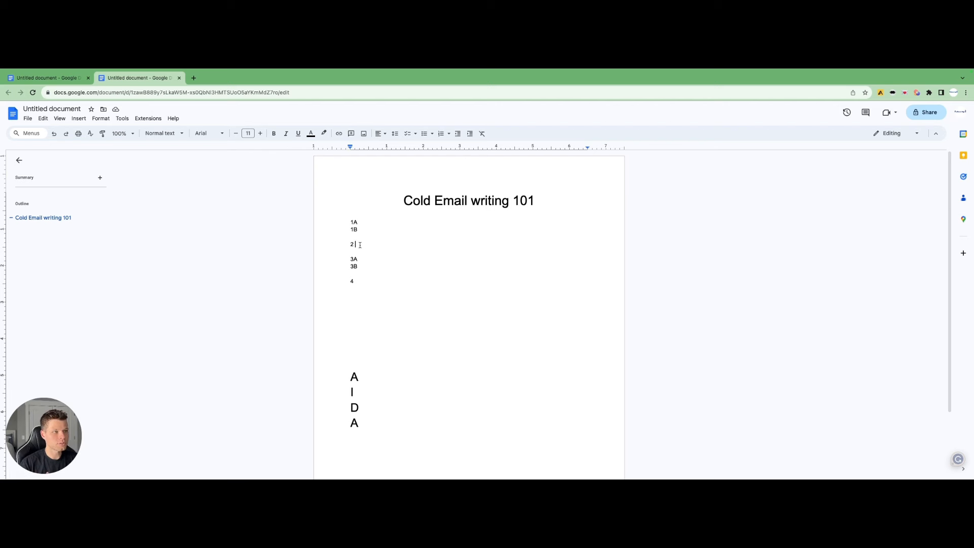
key("BackSpace")
type("A")
key("Return")
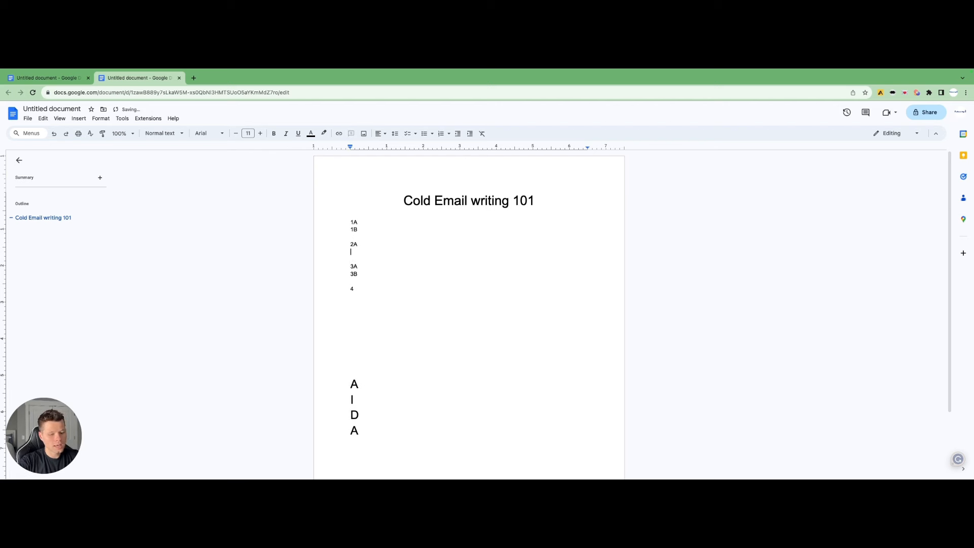
type("@")
key("BackSpace")
type("2B")
Expand the AIDA letters into the words Attention, Interest, Desire and Action
left_click(367, 266)
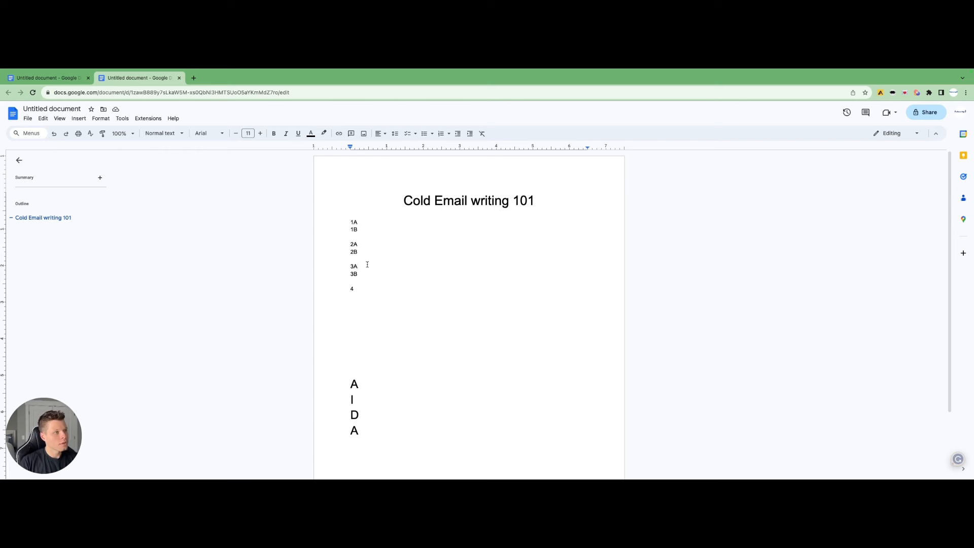
scroll(367, 264, "down", 3)
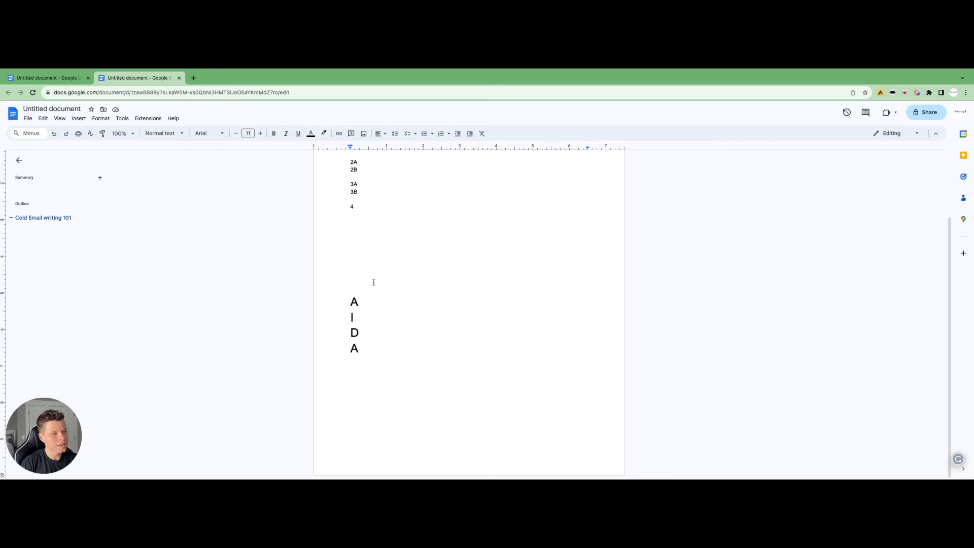
double_click(369, 300)
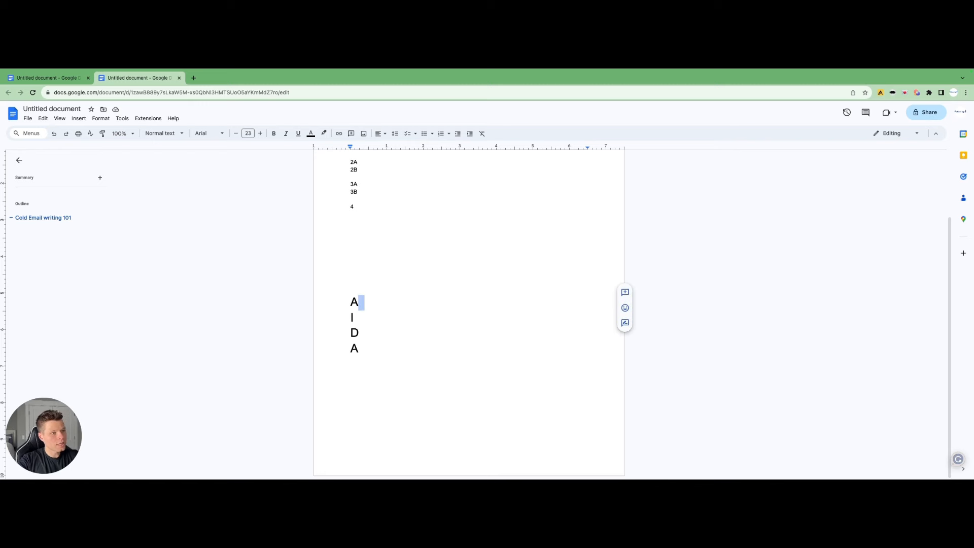
key("BackSpace")
type("ttention")
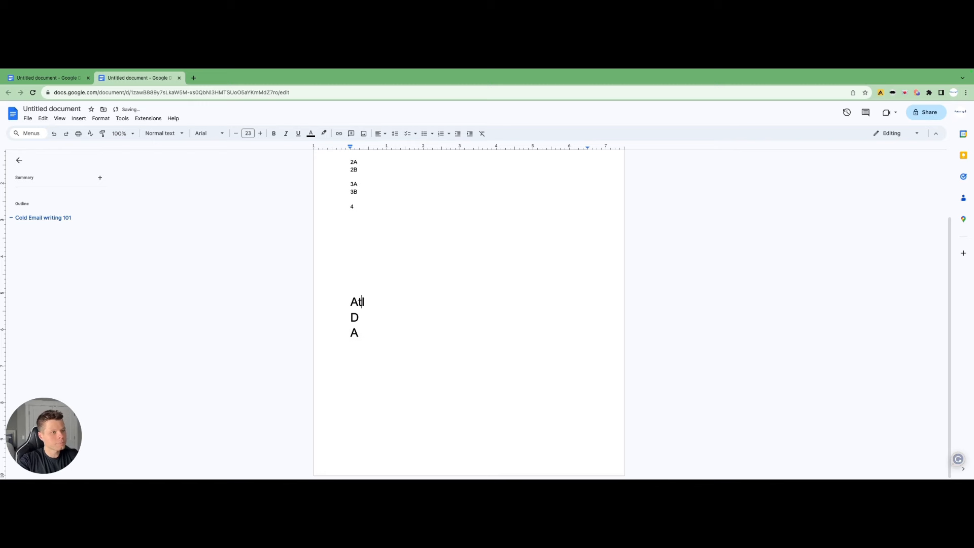
key("Return")
double_click(362, 314)
key("BackSpace")
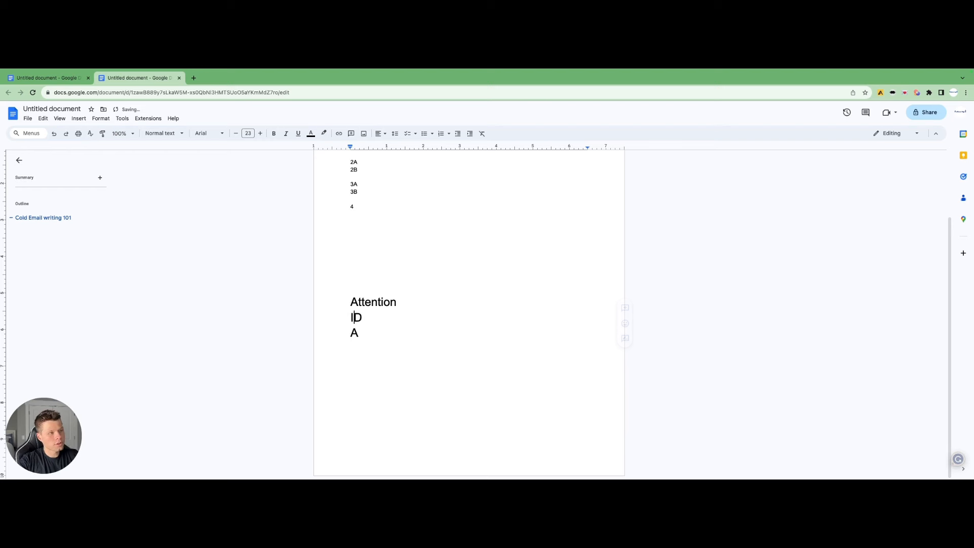
type("interest")
key("Return")
left_click(400, 335)
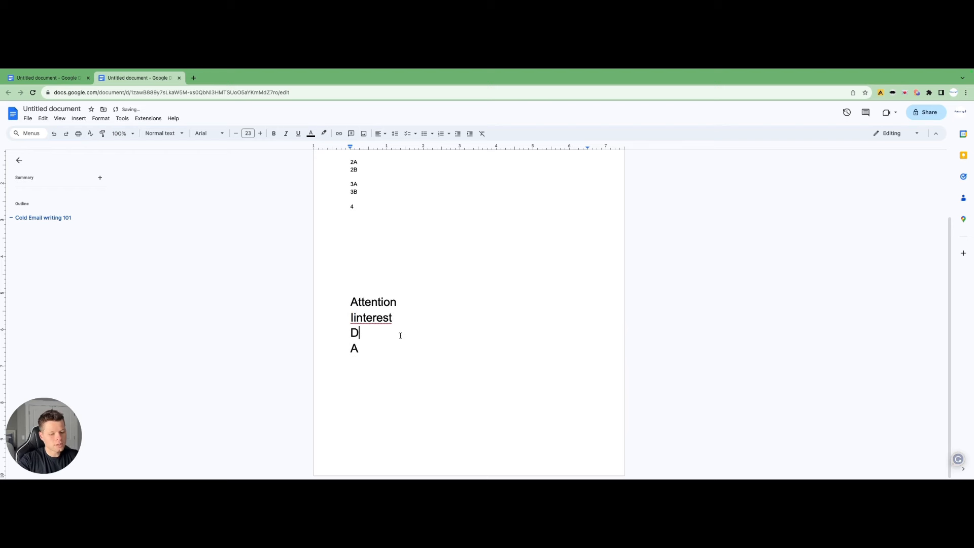
type("esire")
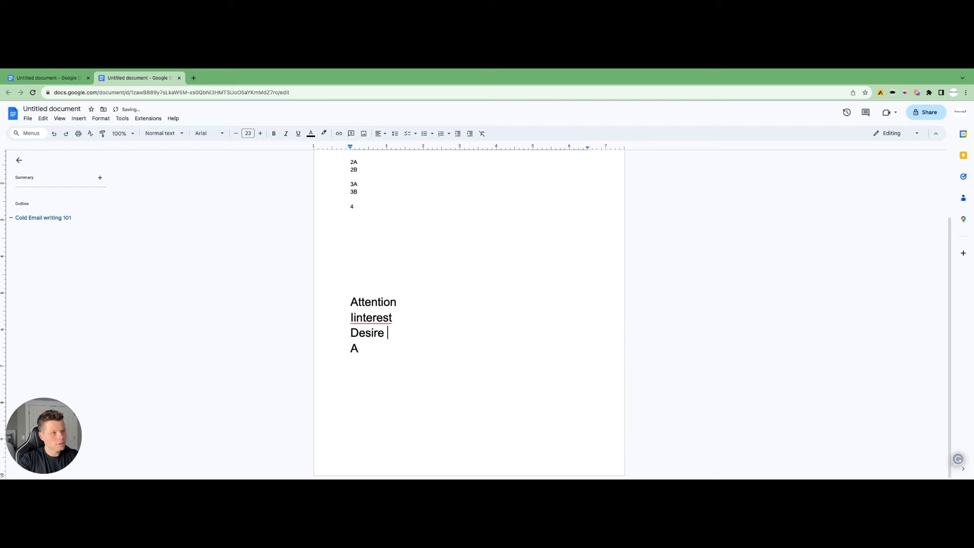
right_click(377, 318)
left_click(383, 335)
left_click_drag(361, 348, 376, 348)
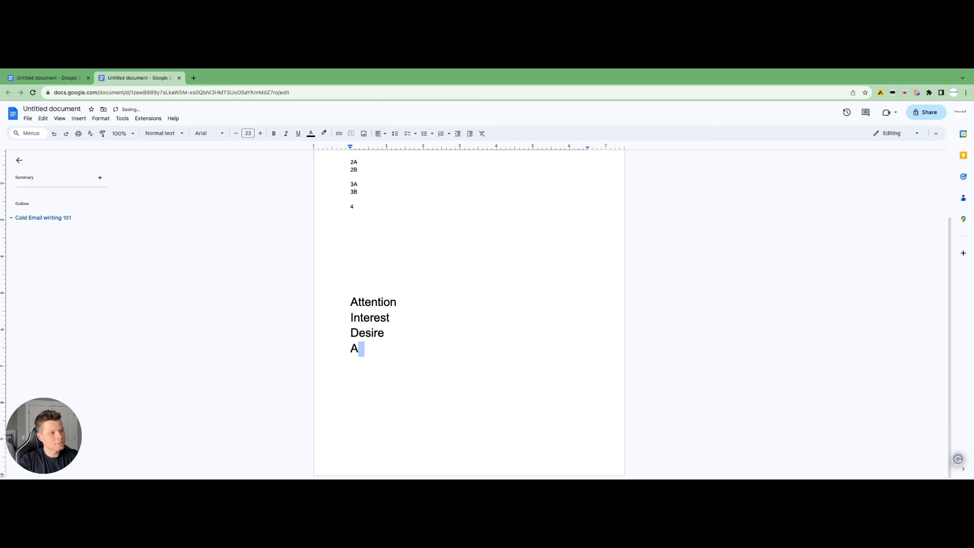
left_click(376, 348)
type("action")
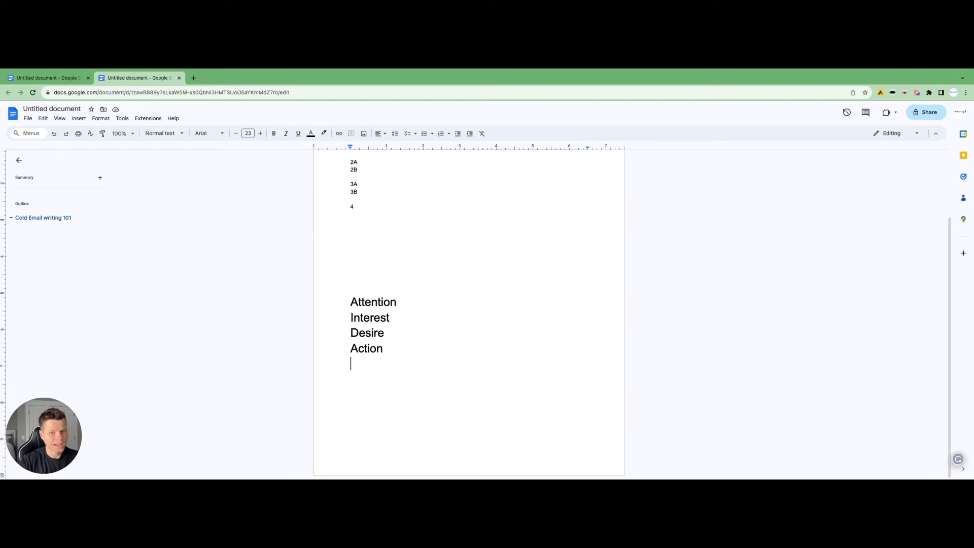
Label 1A as '- bookkeeping question' and 1B as '- quick bookkeeping question'
scroll(162, 256, "up", 3)
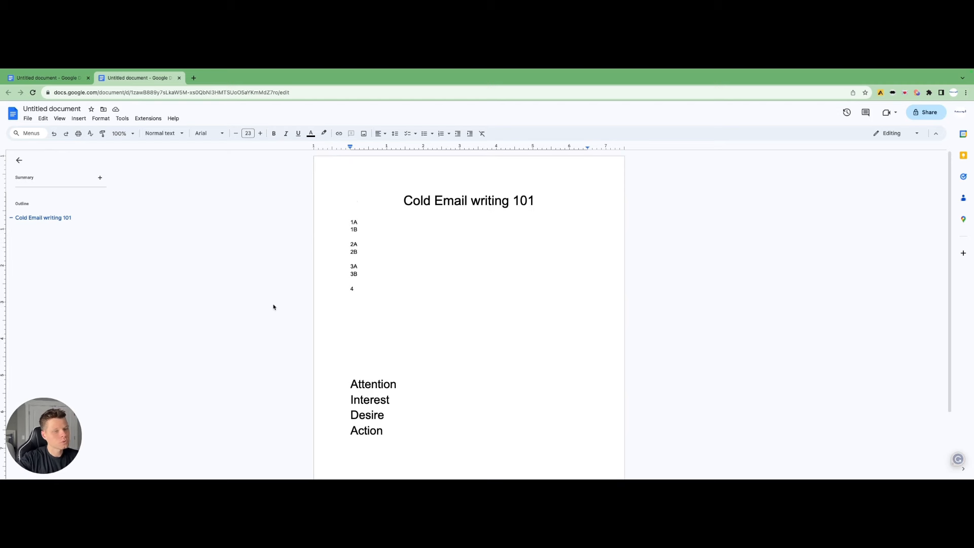
left_click(364, 220)
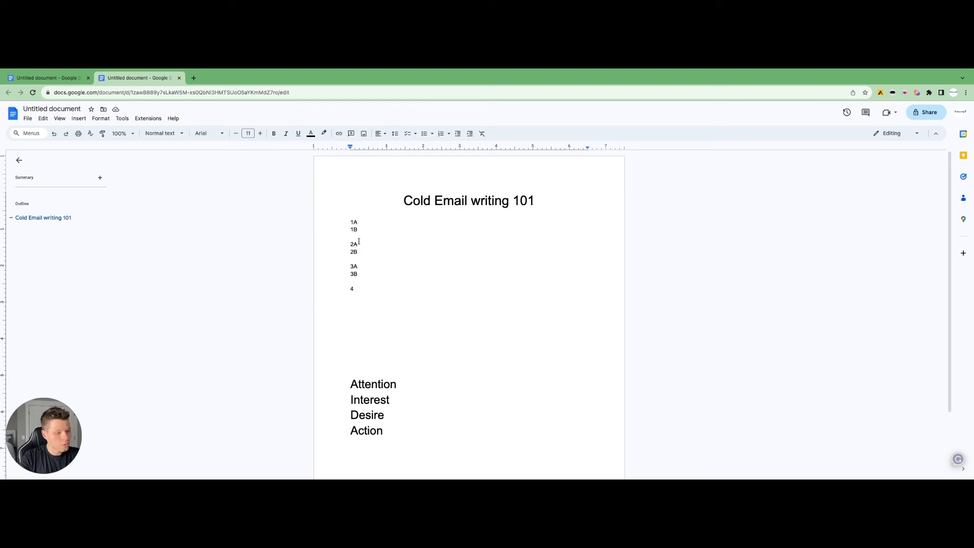
type("-")
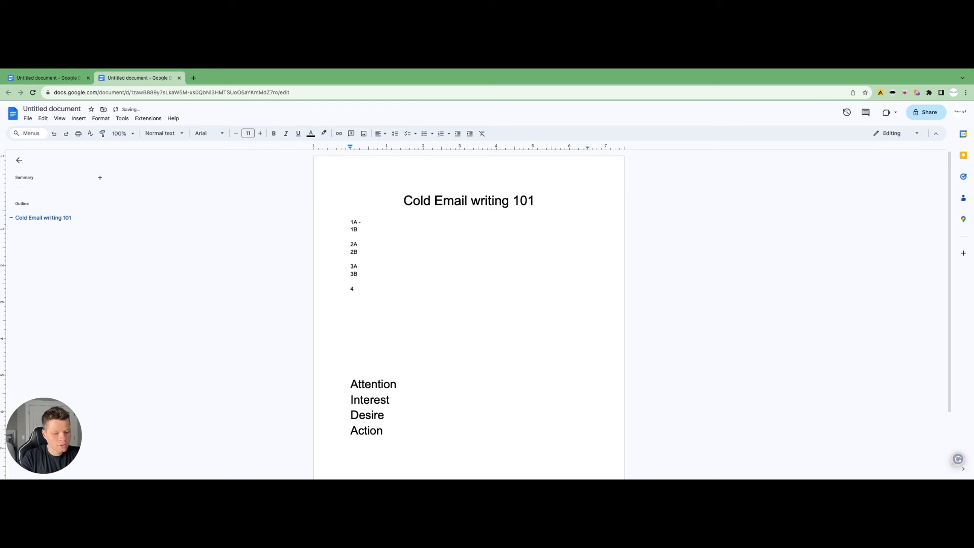
type(" book keeping ")
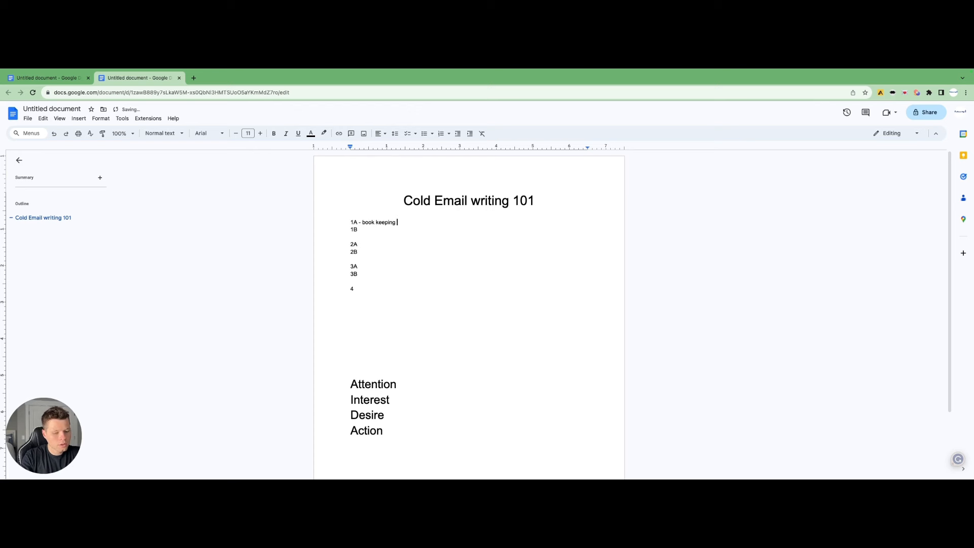
type("question")
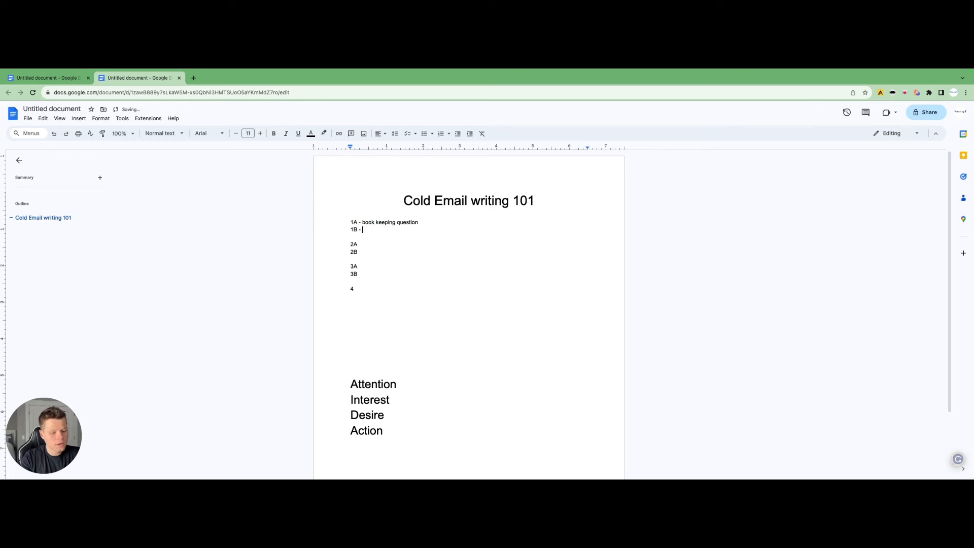
type("quick book ke")
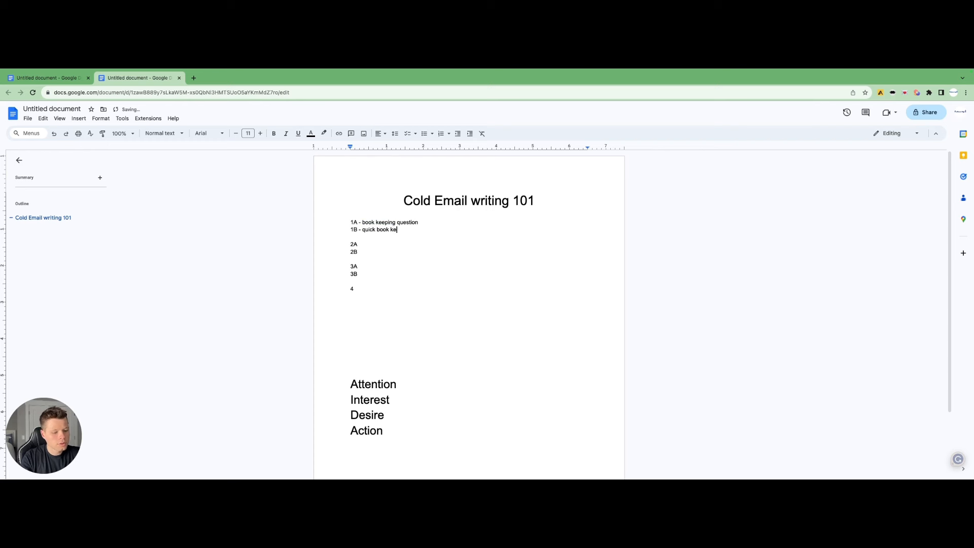
type("eping question")
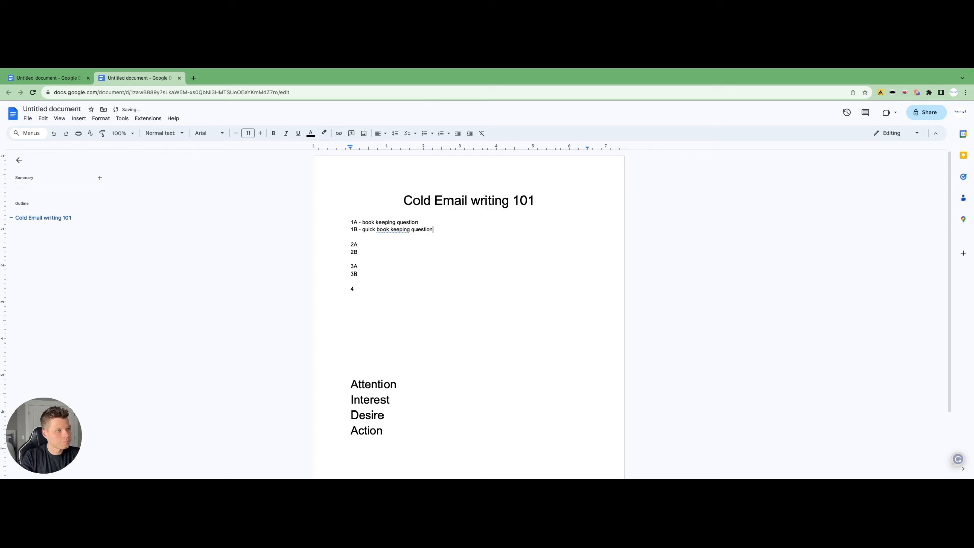
key("alt+Left")
key("alt+Left")
key("BackSpace")
left_click(375, 221)
key("BackSpace")
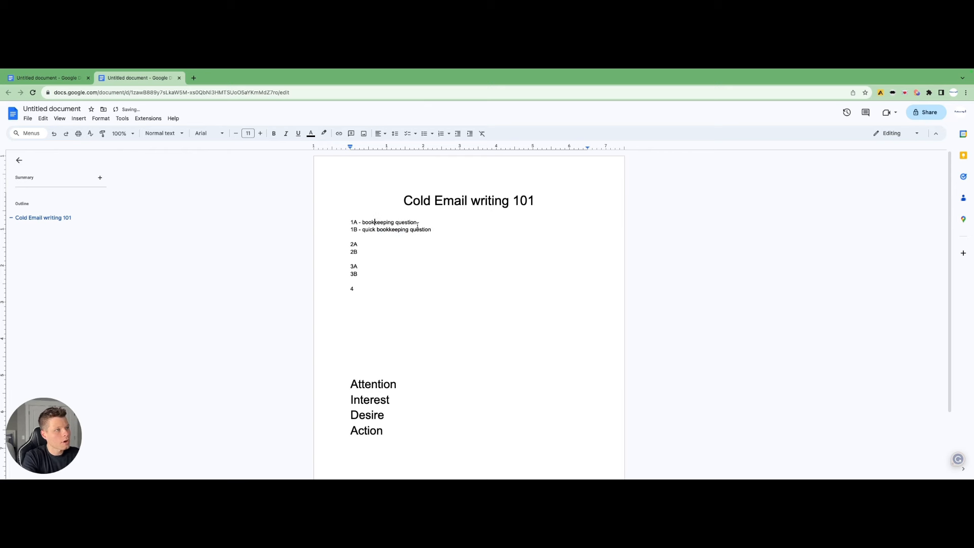
Below 1B, write the opener 'Hey {{first name}} I saw you're hiring for a bookkeeper, and figured financial planning for 2024 is top of mind.'
left_click(436, 229)
key("Return")
key("Return")
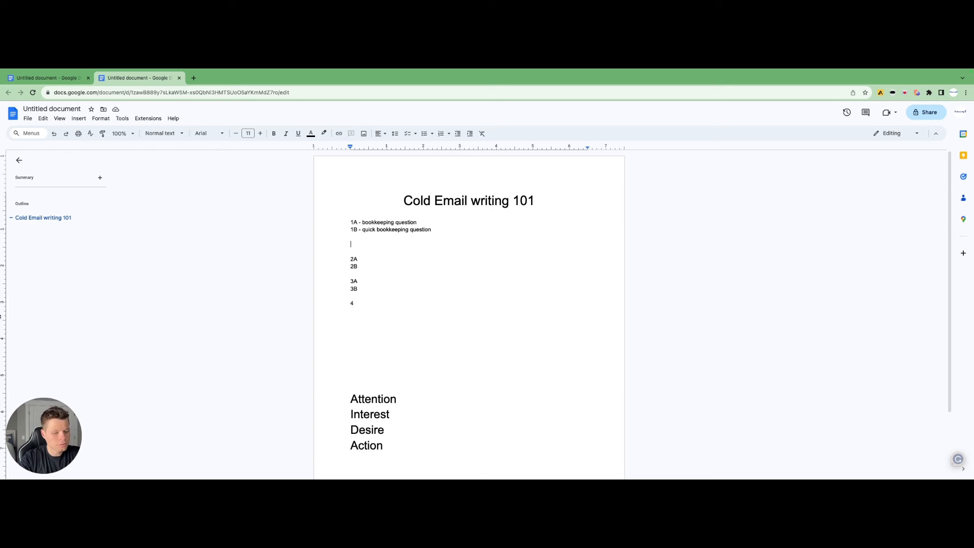
type("Hey {{")
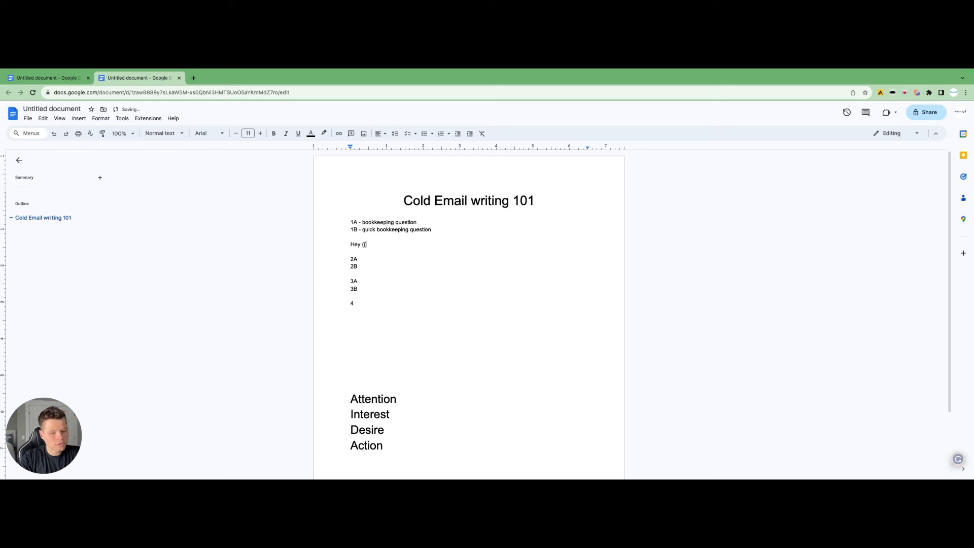
type("first name}} I saw you're h")
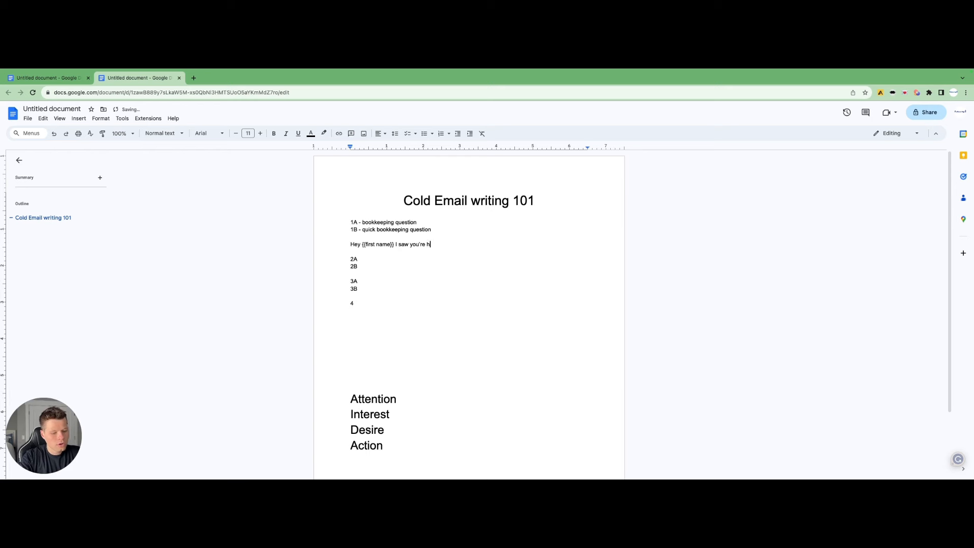
type("iring for a bookkeeper, and figured")
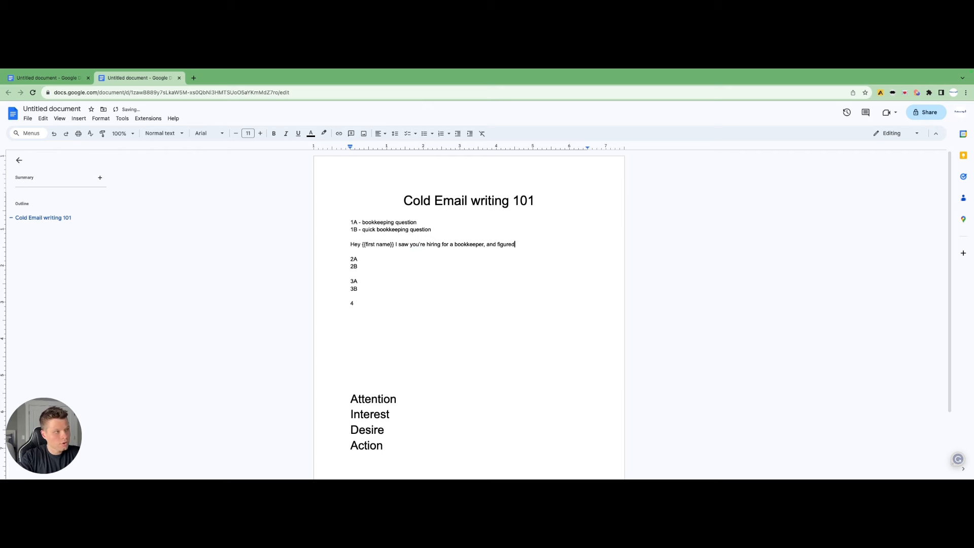
type(" financial planning for ")
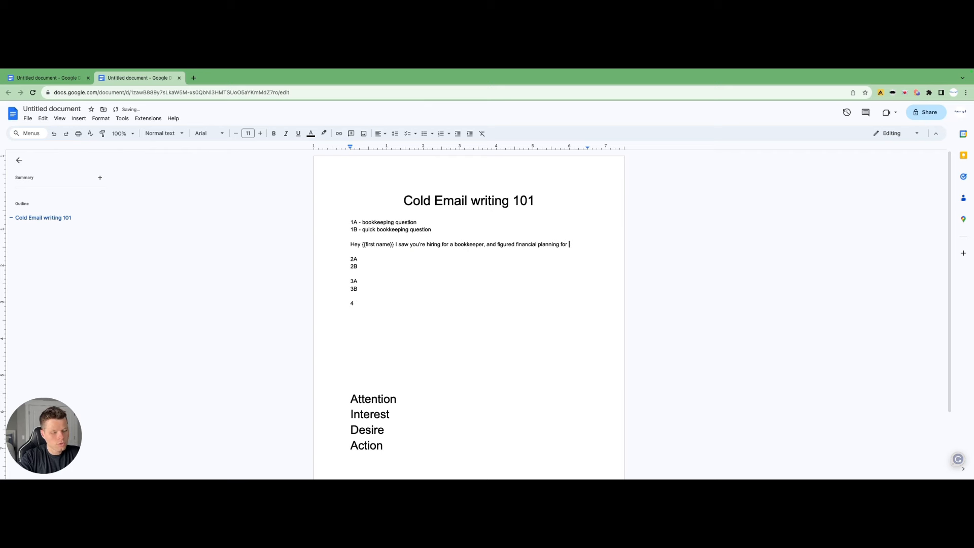
type("2024 ")
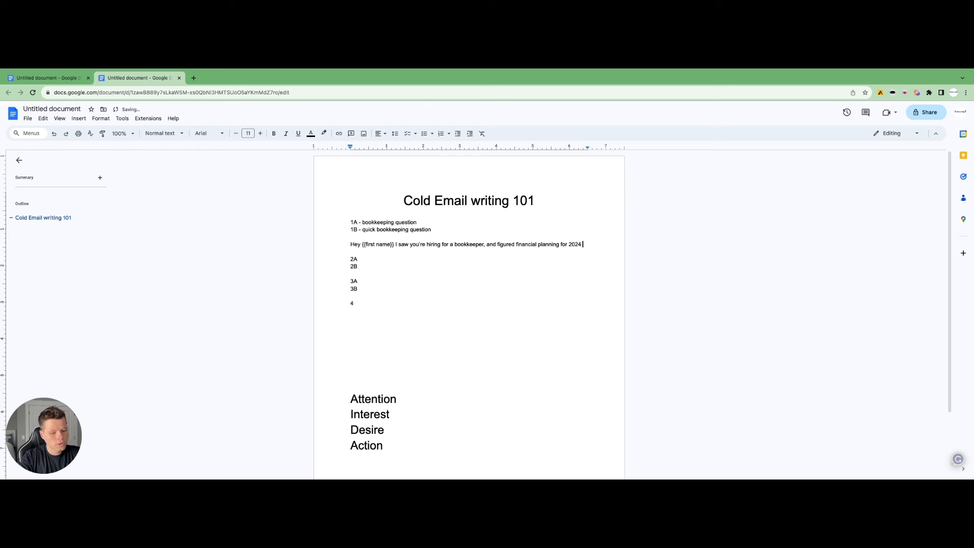
type("is top of mind.")
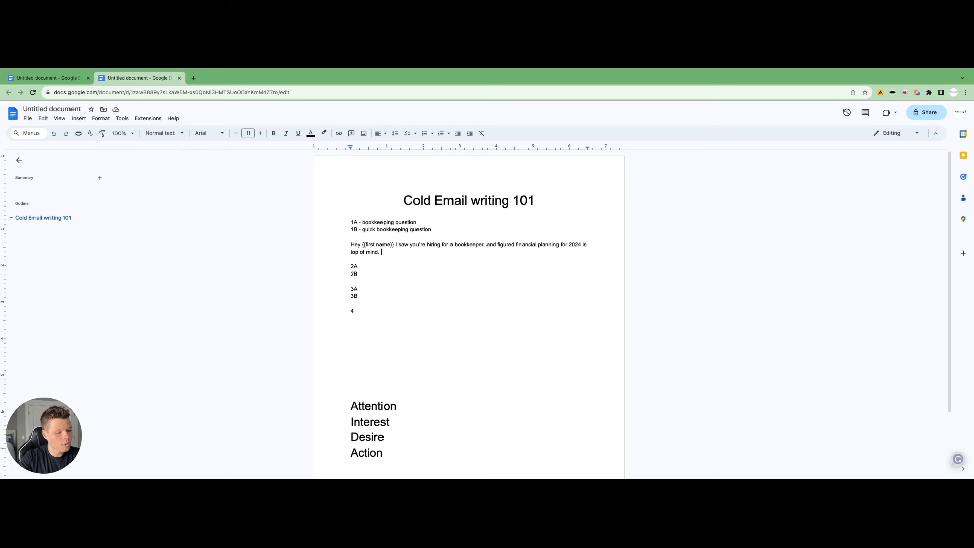
Below the opener, write the paragraph 'We work with 50 other tire shops to help them with their bookkeeping at 1 quarter of the price of hiring an internal bookkeeper.'
key("Return")
key("Return")
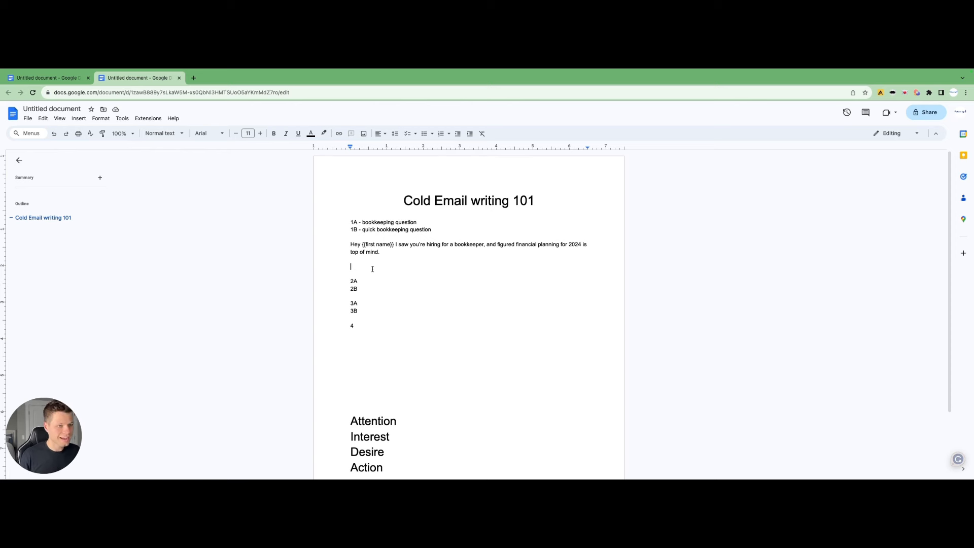
type("We wor")
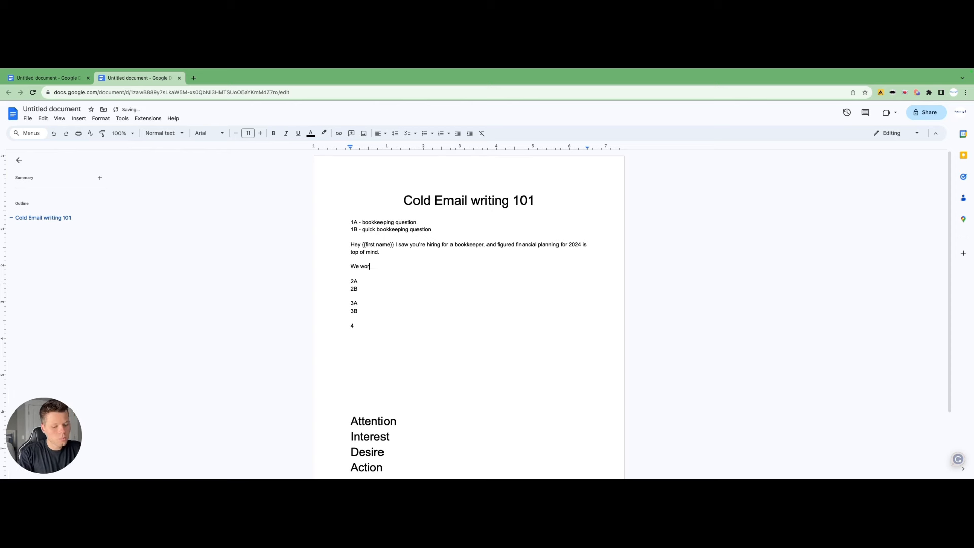
type("k with 50 ")
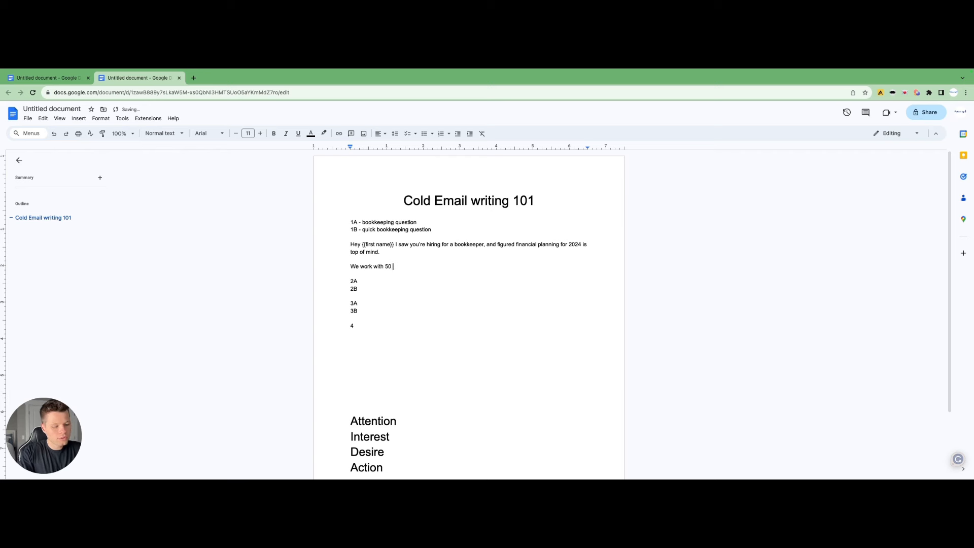
type("other tire sh")
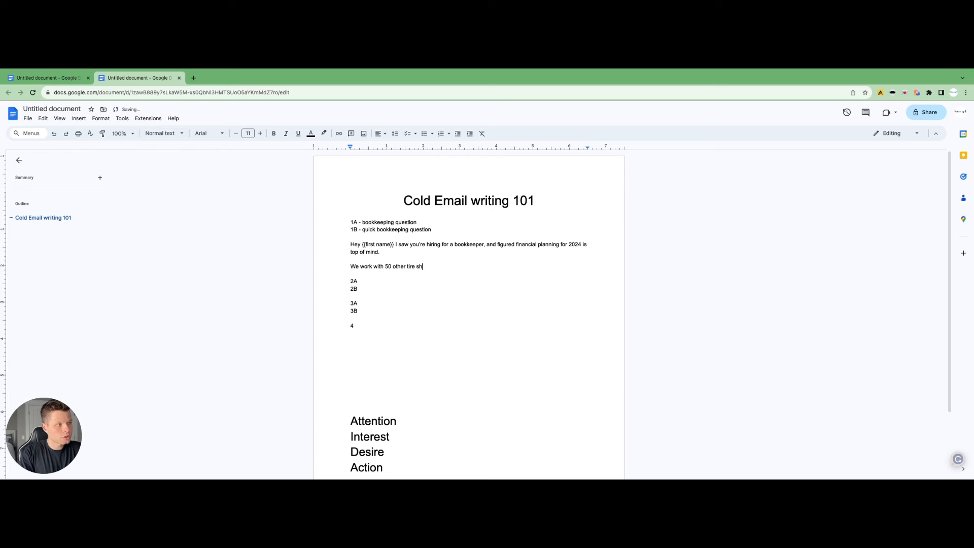
type("ops to help them ")
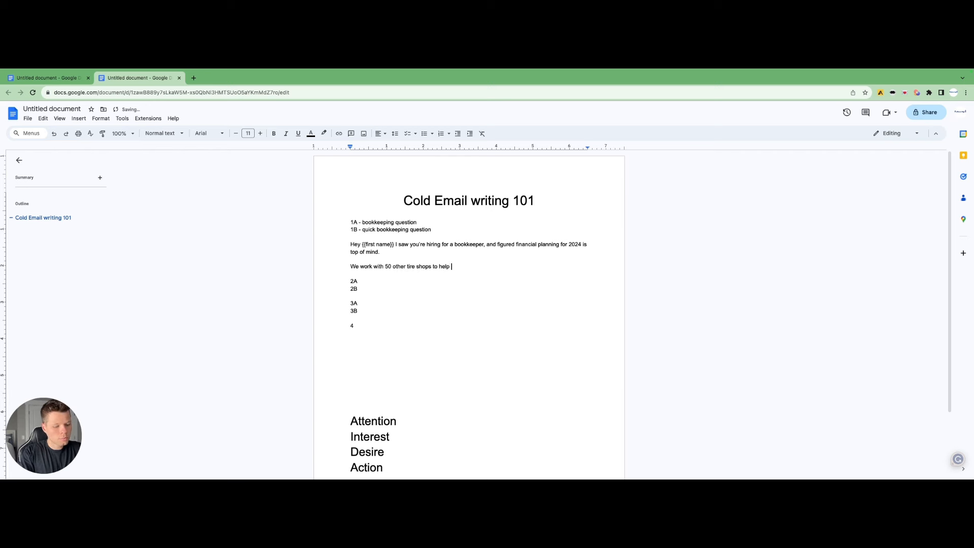
type("with their bookkeeping ast")
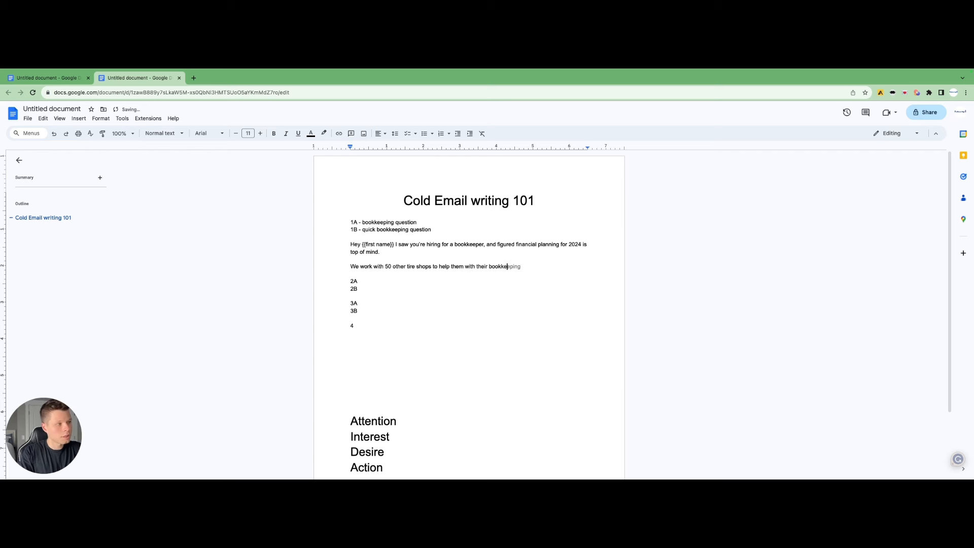
key("BackSpace")
key("BackSpace")
type("t 1 ")
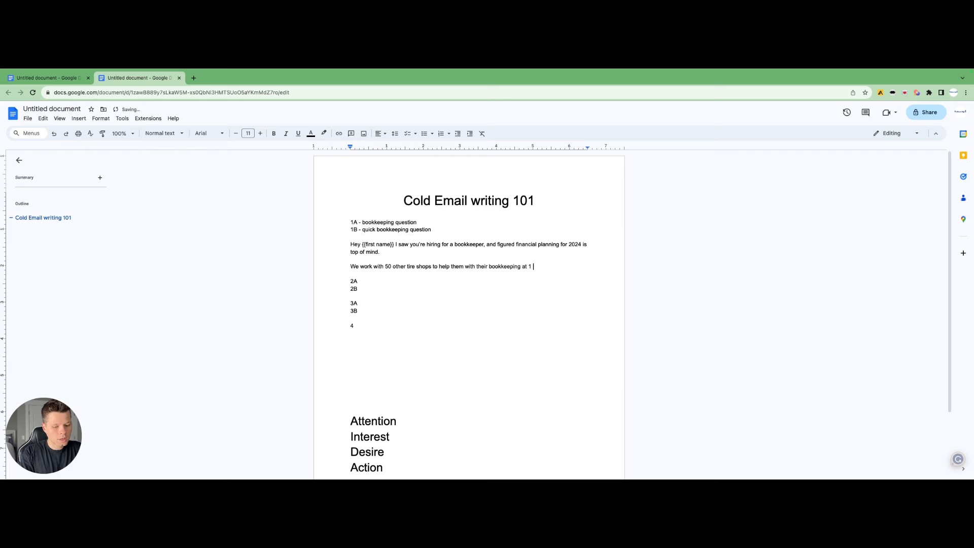
type("quarter of")
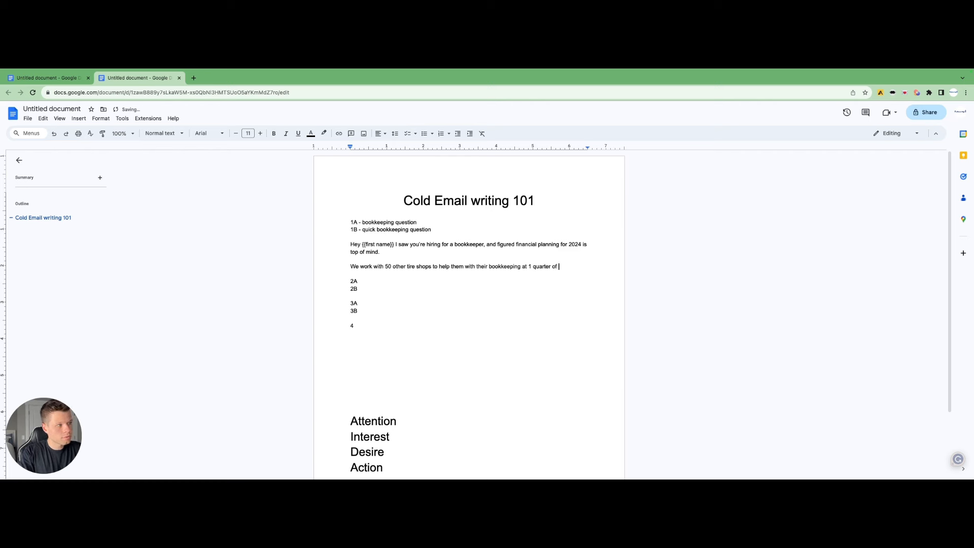
type(" the price ")
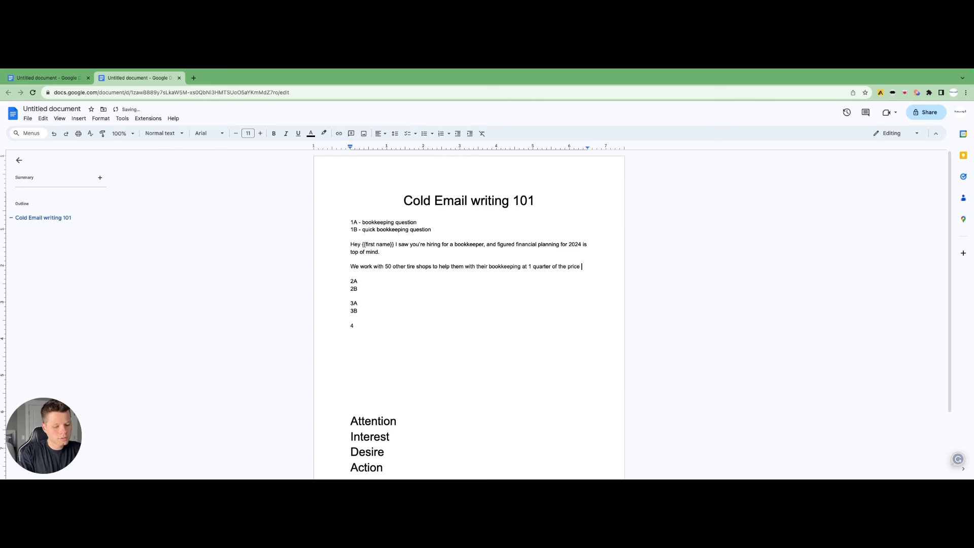
type("of hiring an ")
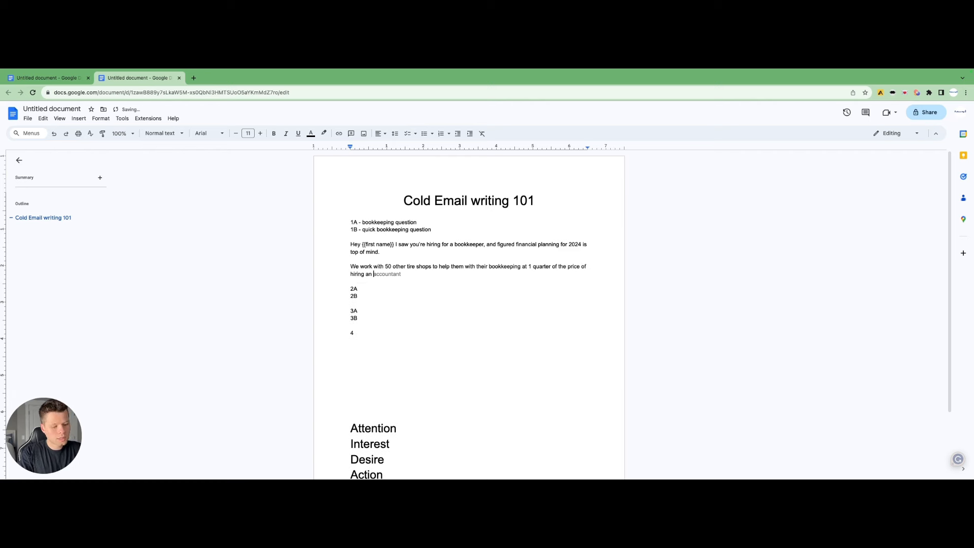
type("internal ")
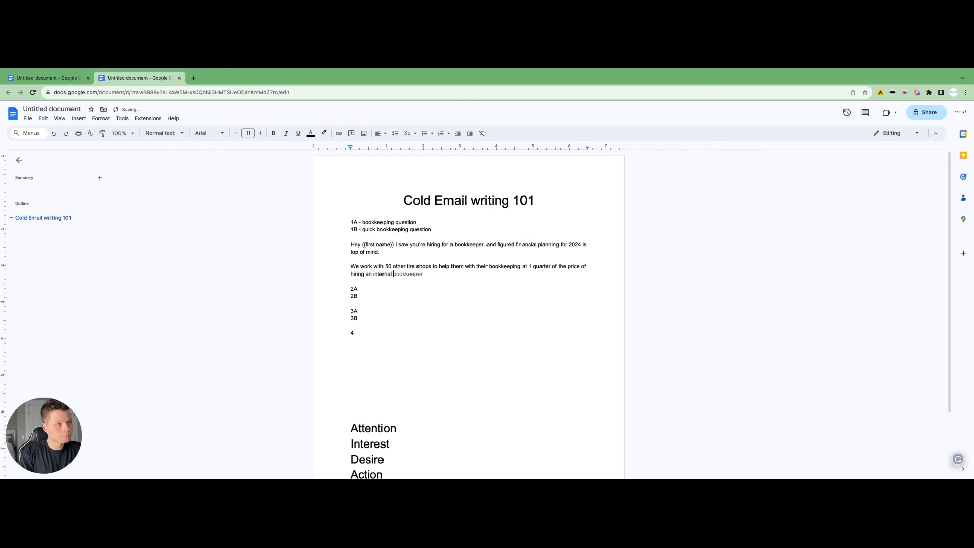
type("bookkeeper.")
key("Return")
key("Return")
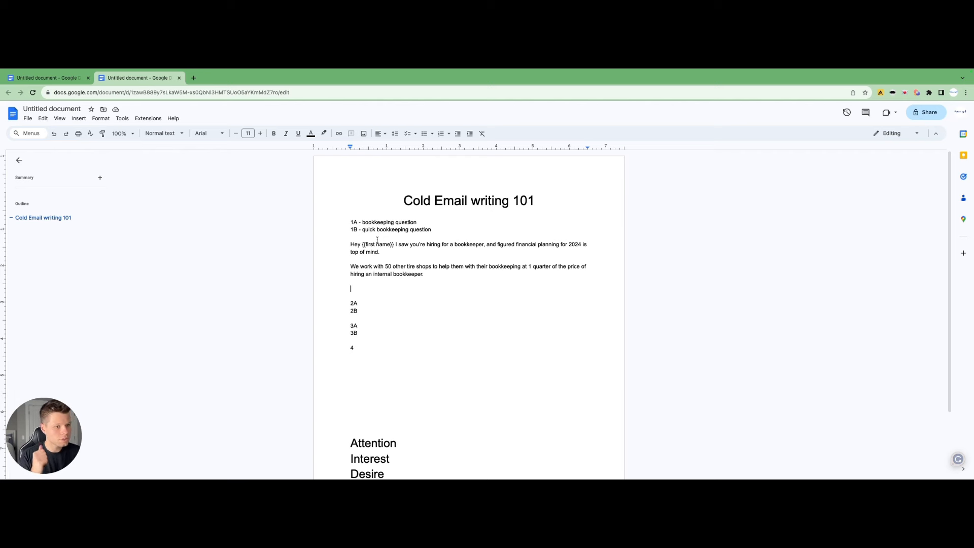
Replace 'tire shops' in that paragraph with 'companies in the {{their industry}}'
left_click(430, 267)
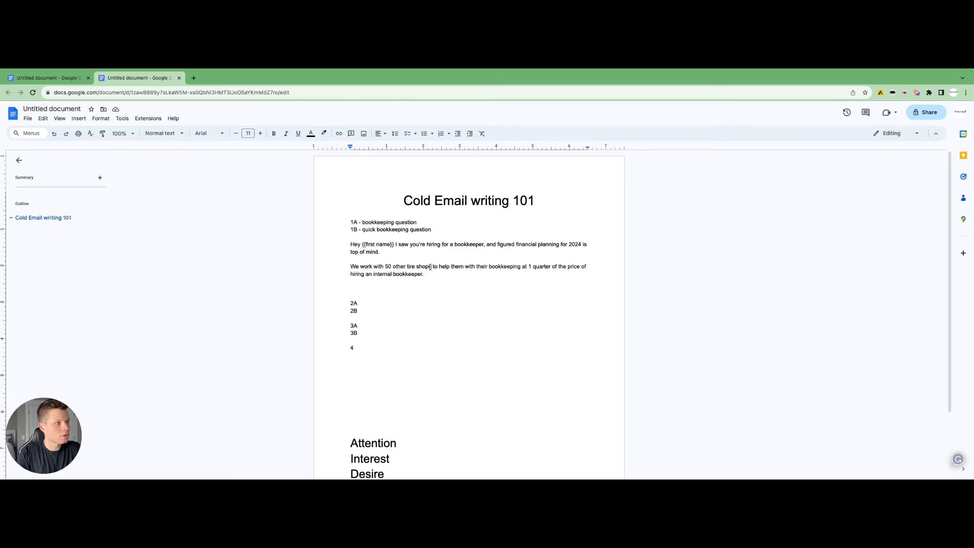
key("BackSpace")
key("BackSpace")
key("BackSpace")
key("BackSpace")
key("BackSpace")
key("BackSpace")
key("BackSpace")
key("BackSpace")
key("BackSpace")
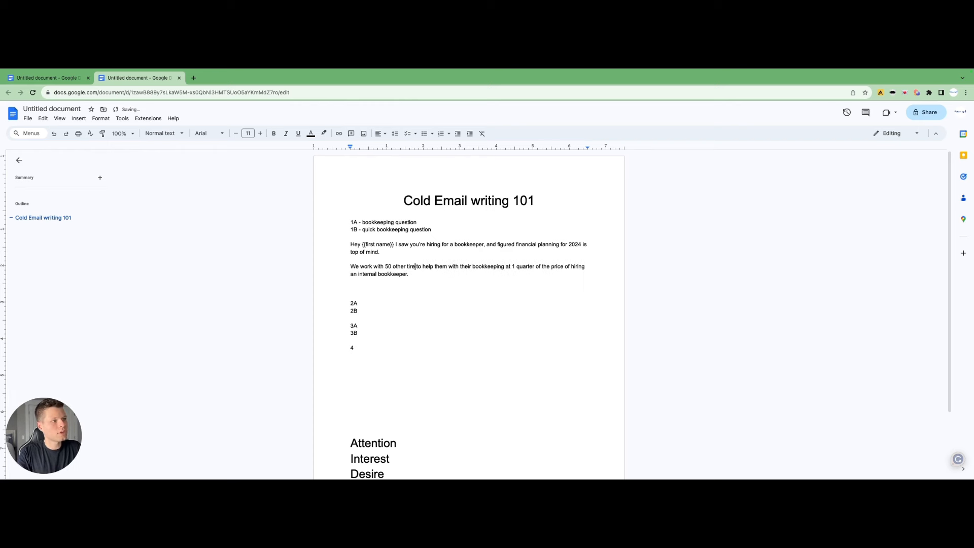
key("BackSpace")
type("companies in th")
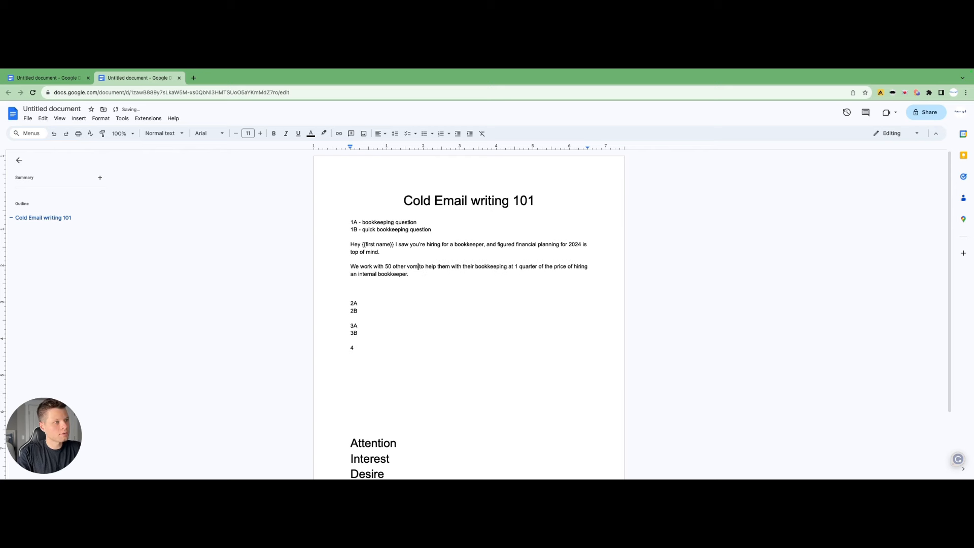
type("e ")
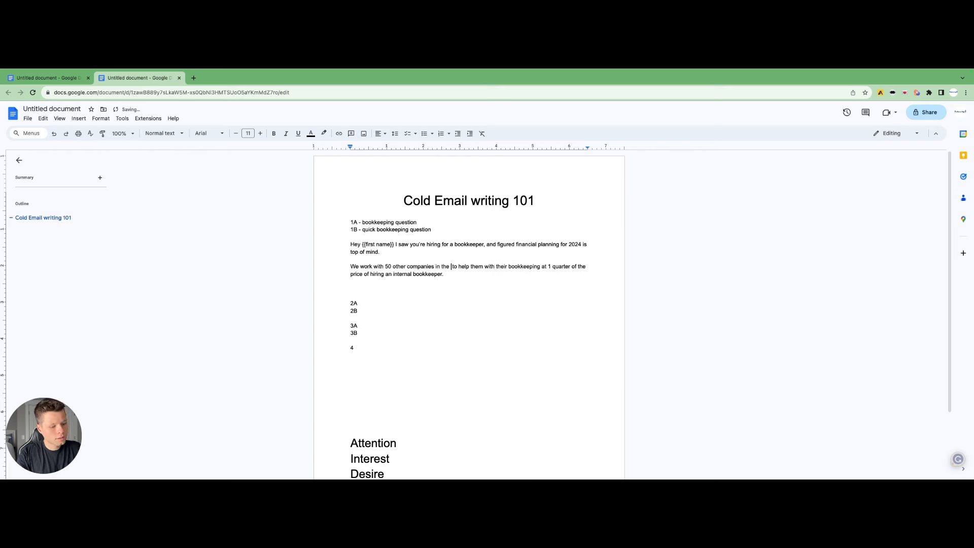
type("{{")
type("their indus")
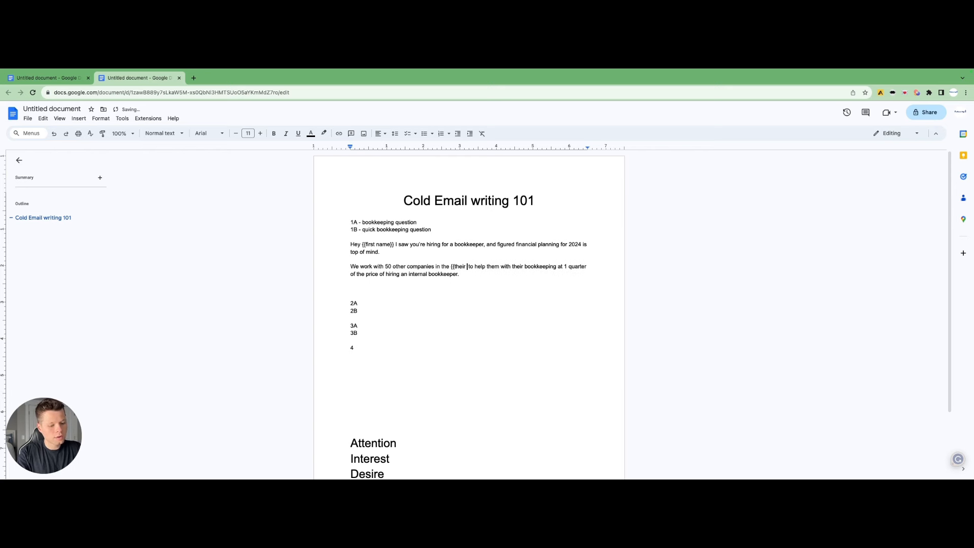
type("try}}")
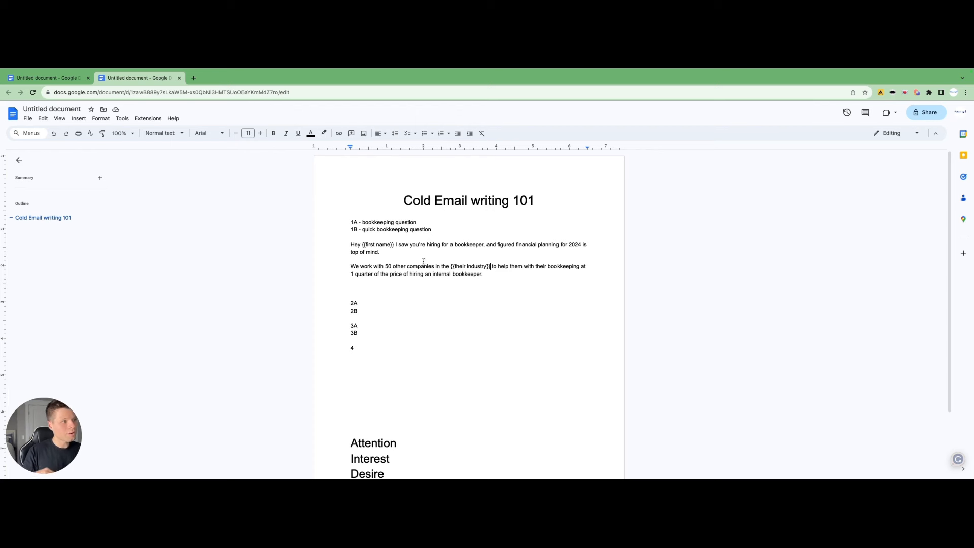
Add the closing line 'Is it ok if I send over a 2min custom video on how we can help?' below the paragraph
left_click(419, 288)
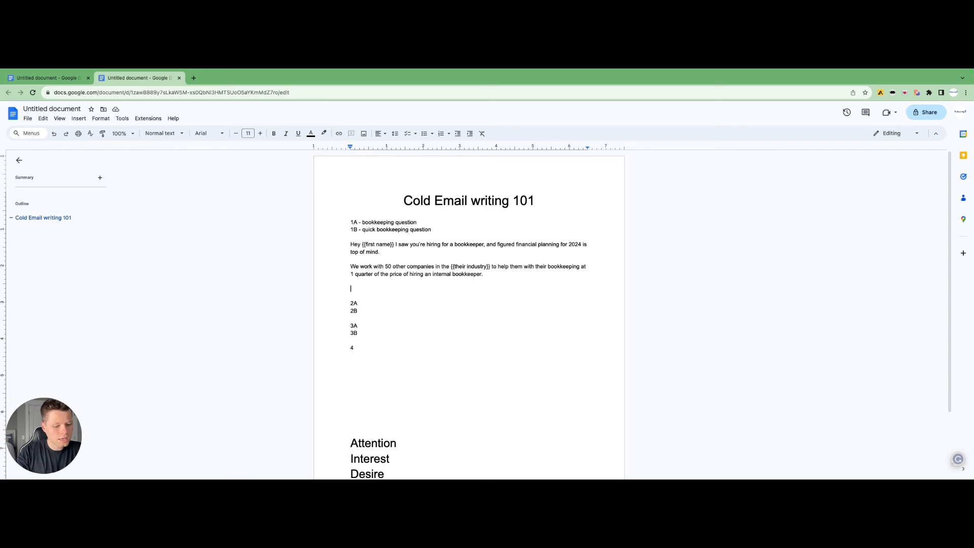
type("Is it ok")
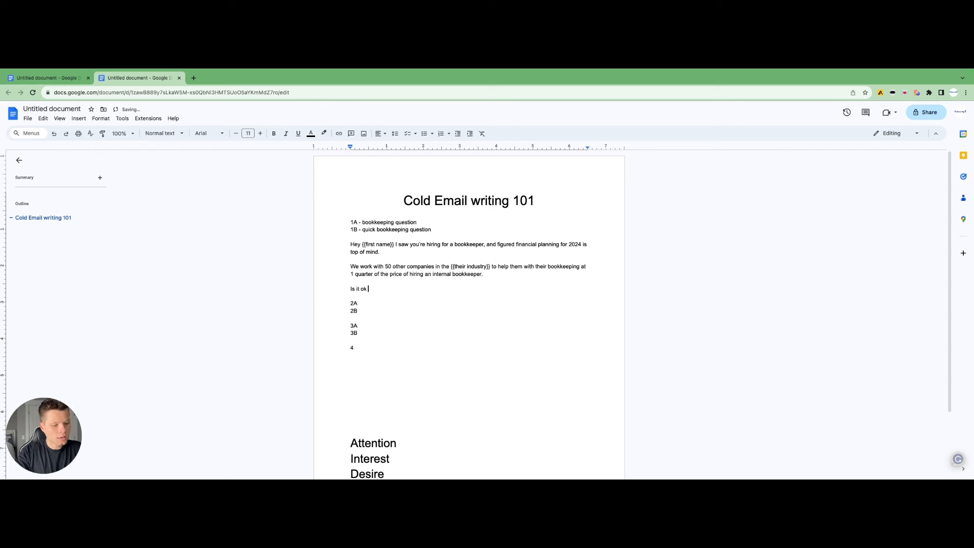
type(" if I send ov")
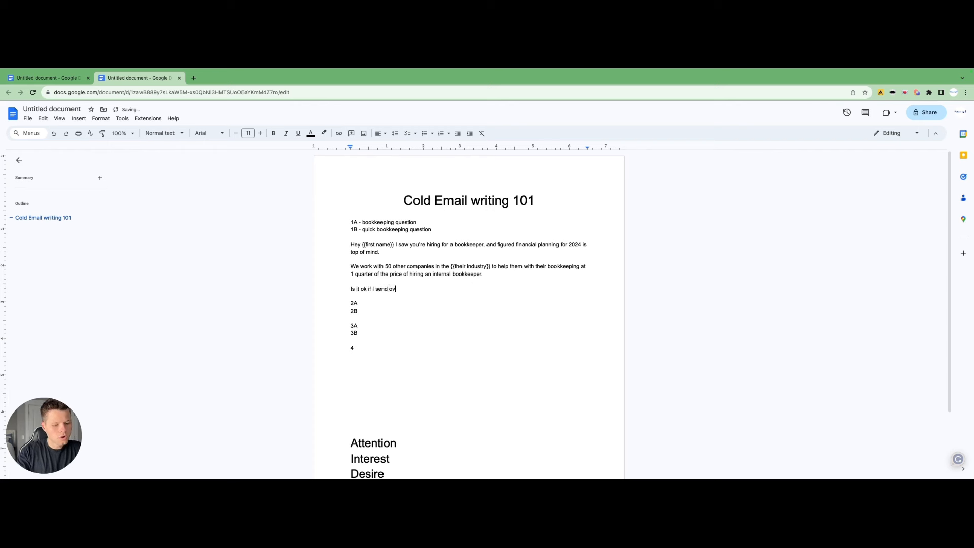
type("er a 2min custom video on ")
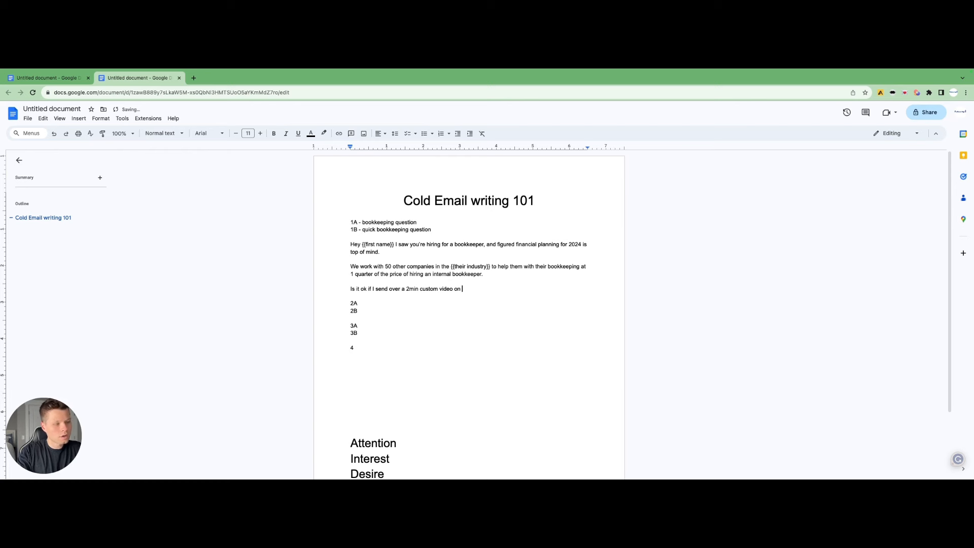
type("how we can help?")
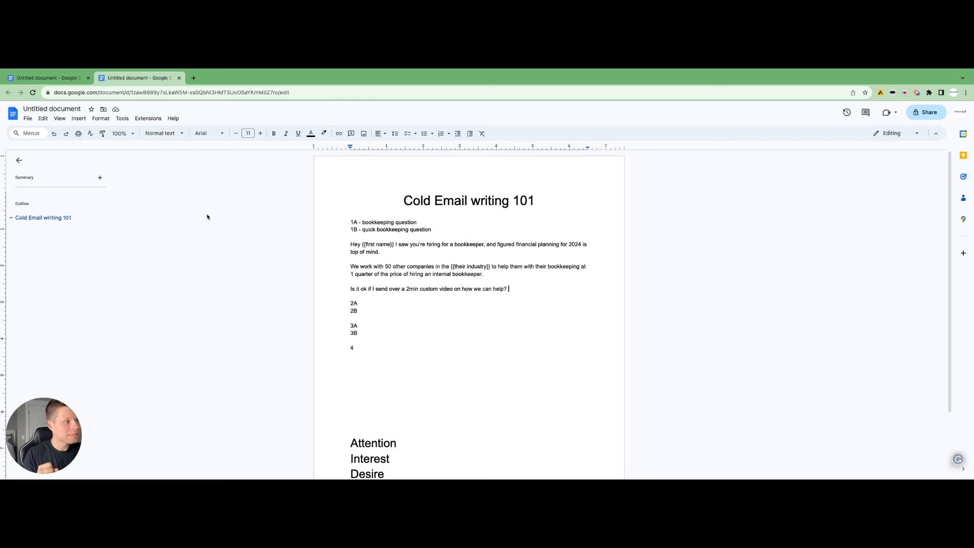
key("Return")
key("Return")
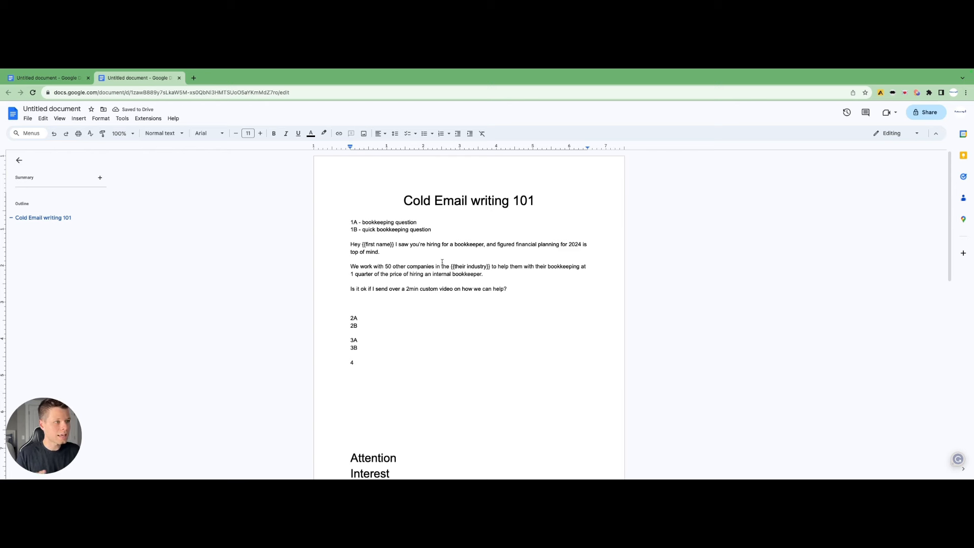
scroll(423, 303, "down", 3)
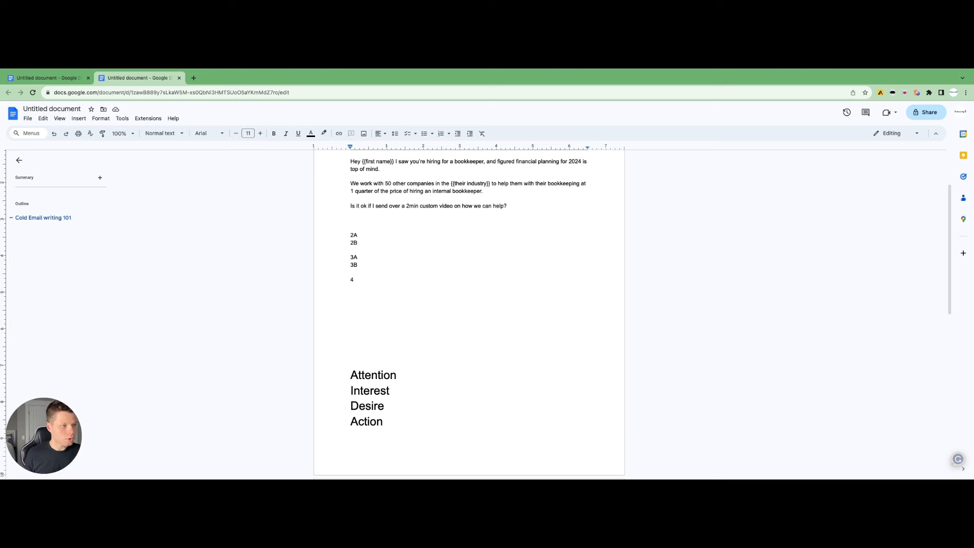
scroll(417, 234, "up", 2)
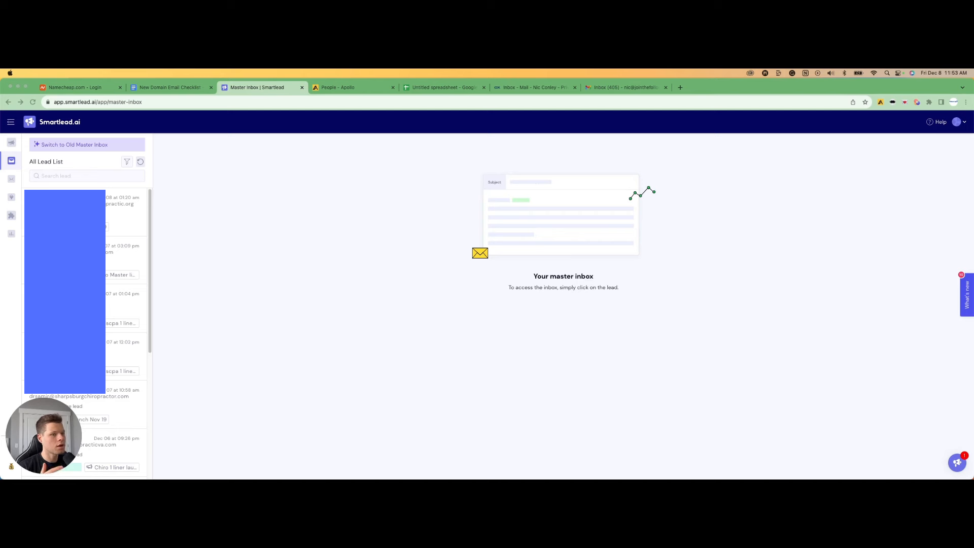
scroll(87, 329, "down", 2)
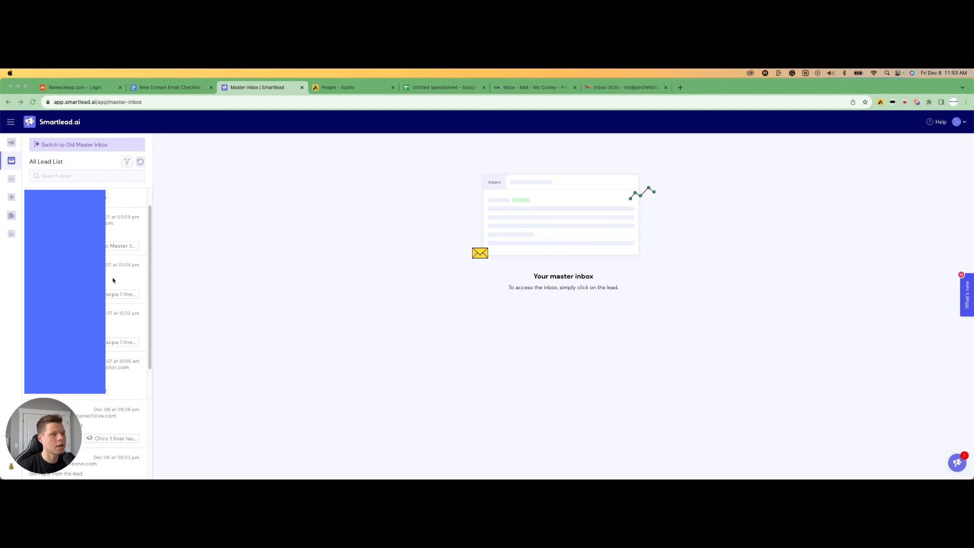
scroll(113, 280, "up", 1)
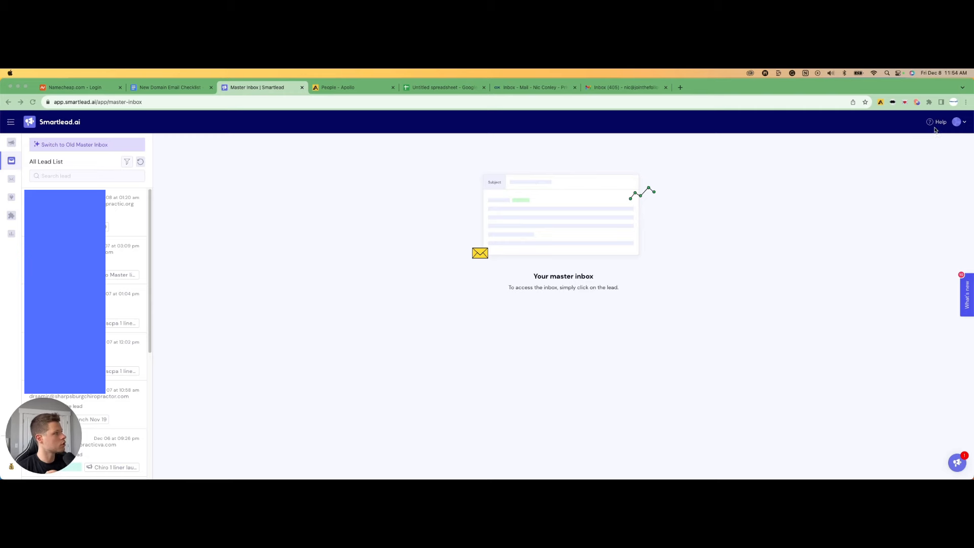
Open the account settings' webhook page and start adding a new Slack webhook
left_click(964, 123)
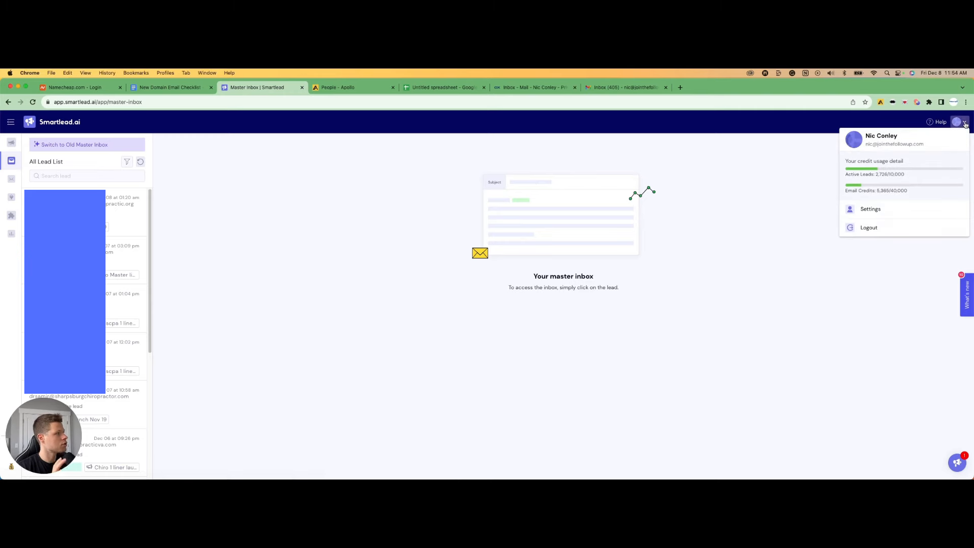
left_click(873, 216)
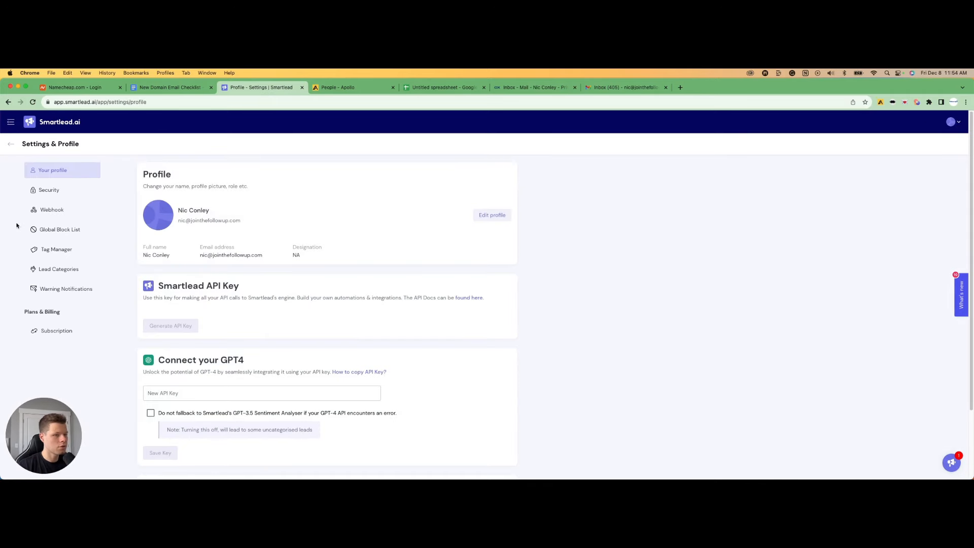
left_click(45, 213)
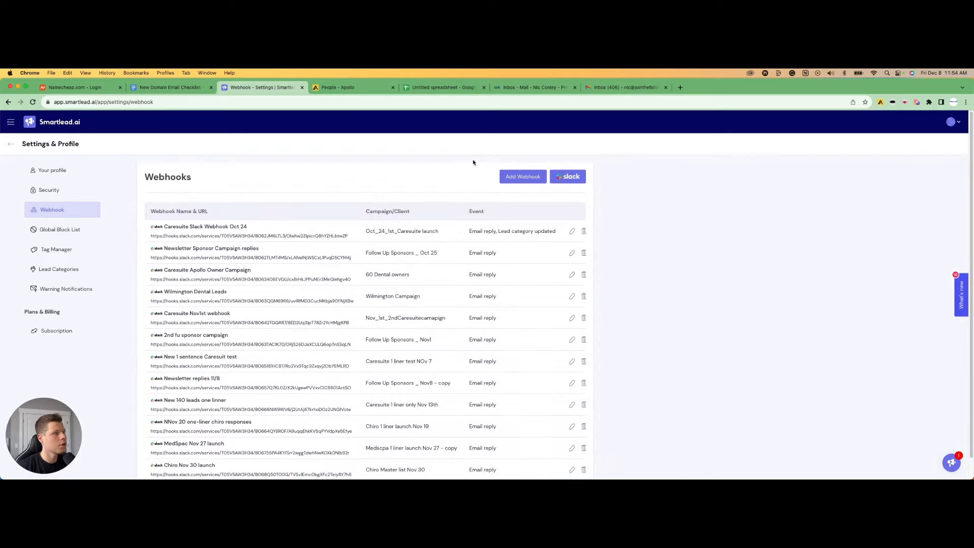
left_click(575, 176)
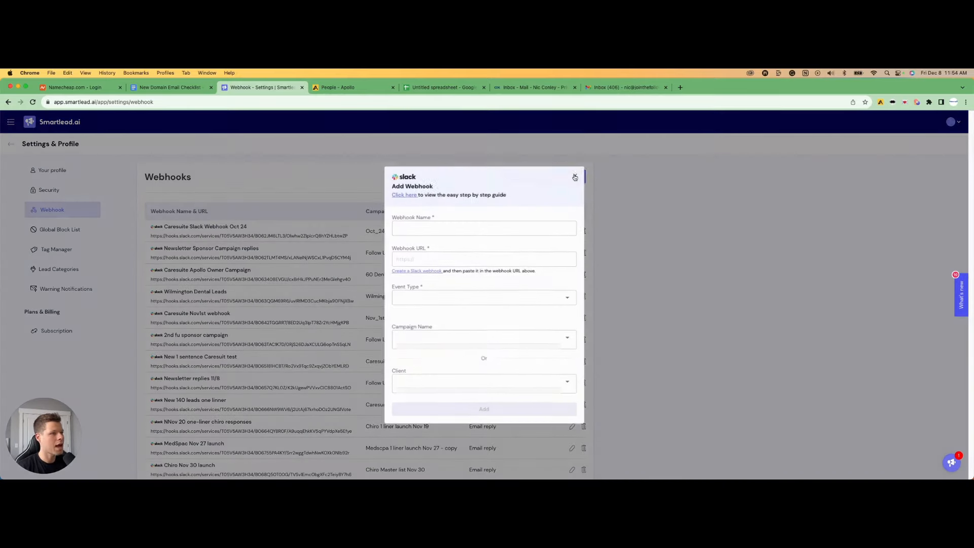
Name the new webhook 'Cold email masterclass demo'
left_click(453, 227)
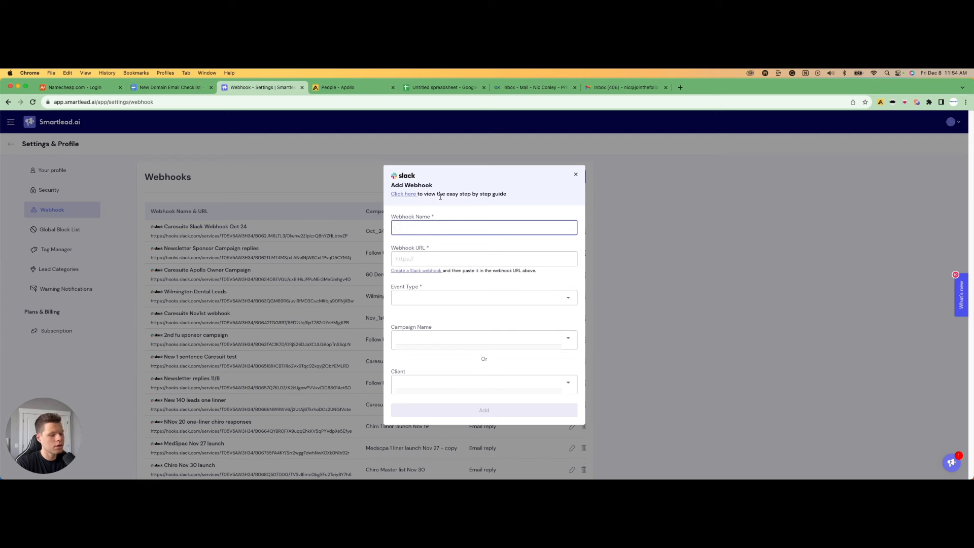
type("Cold email master")
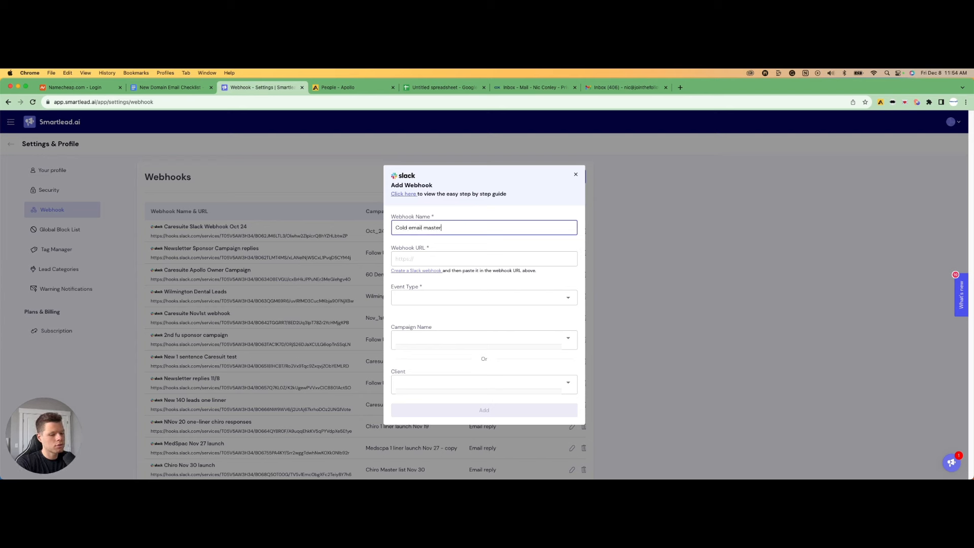
type("classs demo")
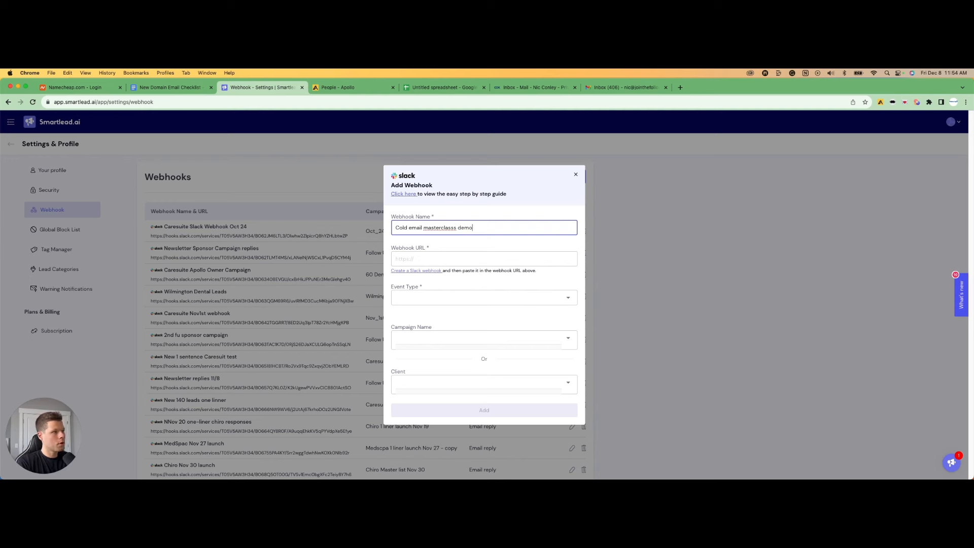
key("Left")
key("Left")
key("Left")
key("Left")
key("Left")
key("Left")
key("BackSpace")
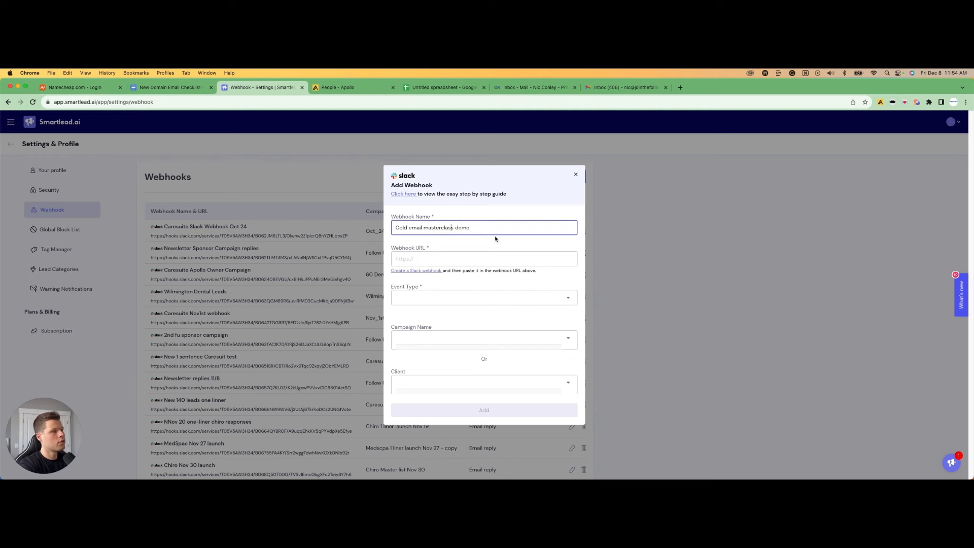
Open the Slack incoming-webhook creation page and switch to The Follow Up workspace
left_click(415, 271)
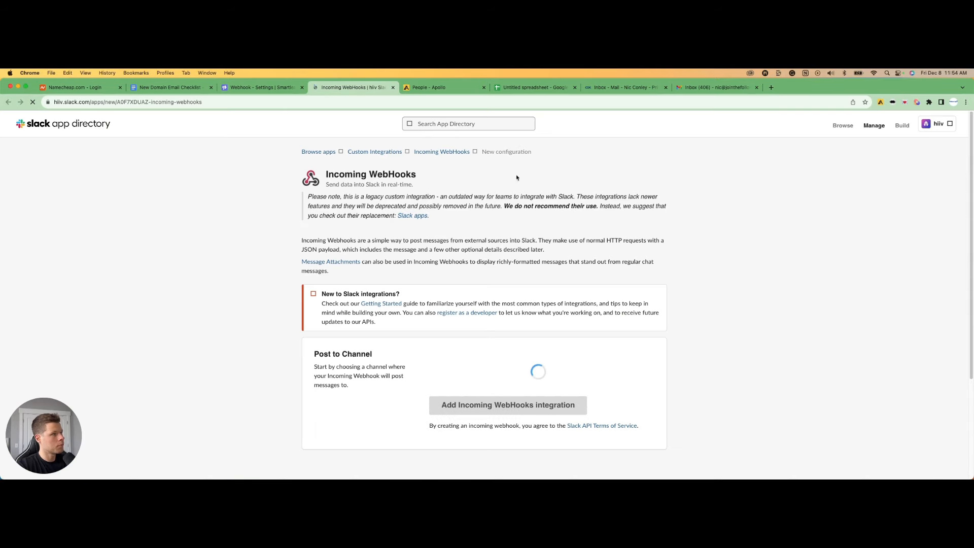
left_click(944, 124)
left_click(945, 124)
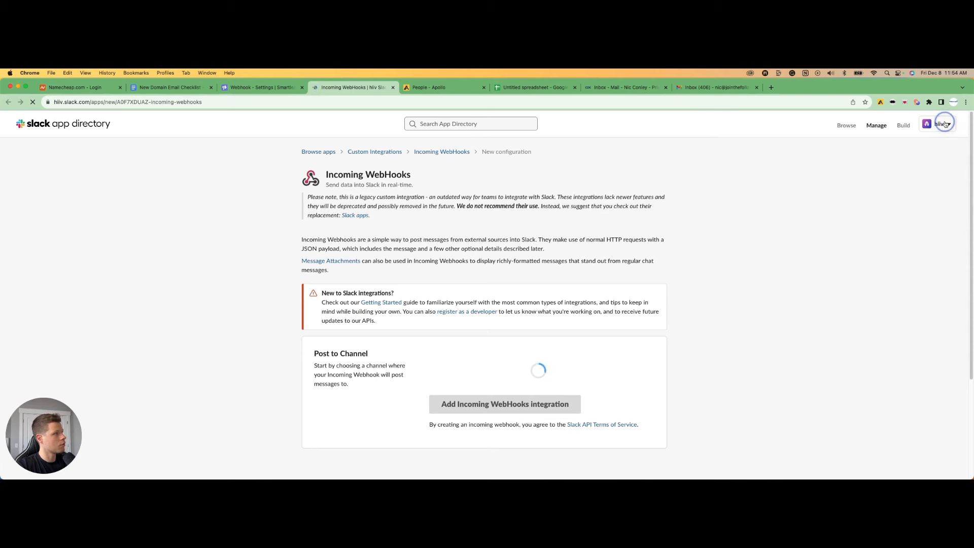
left_click(940, 125)
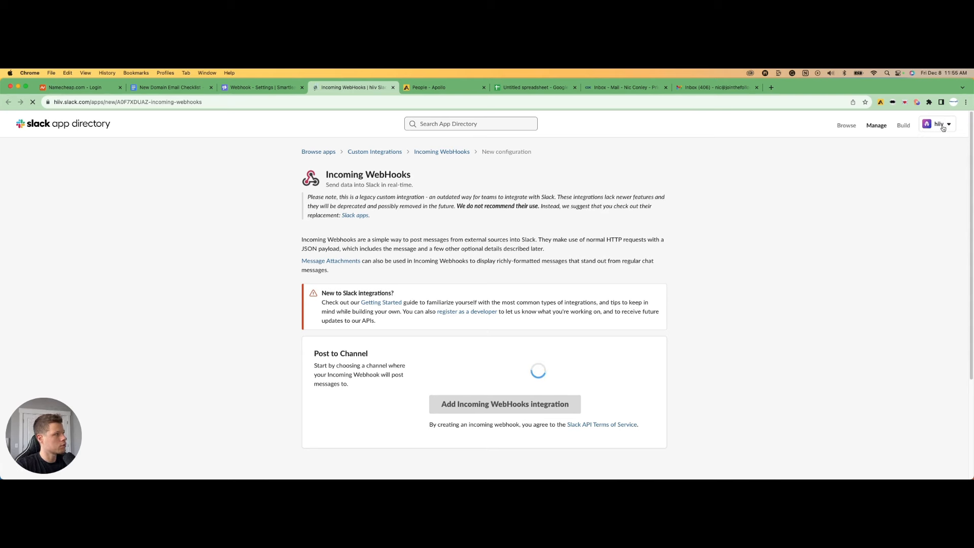
left_click(948, 125)
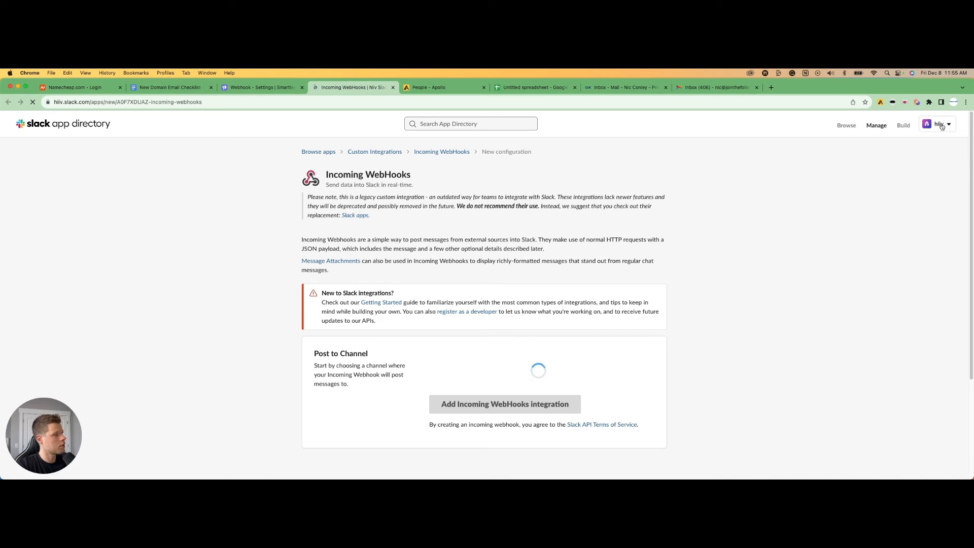
left_click(939, 125)
left_click(938, 126)
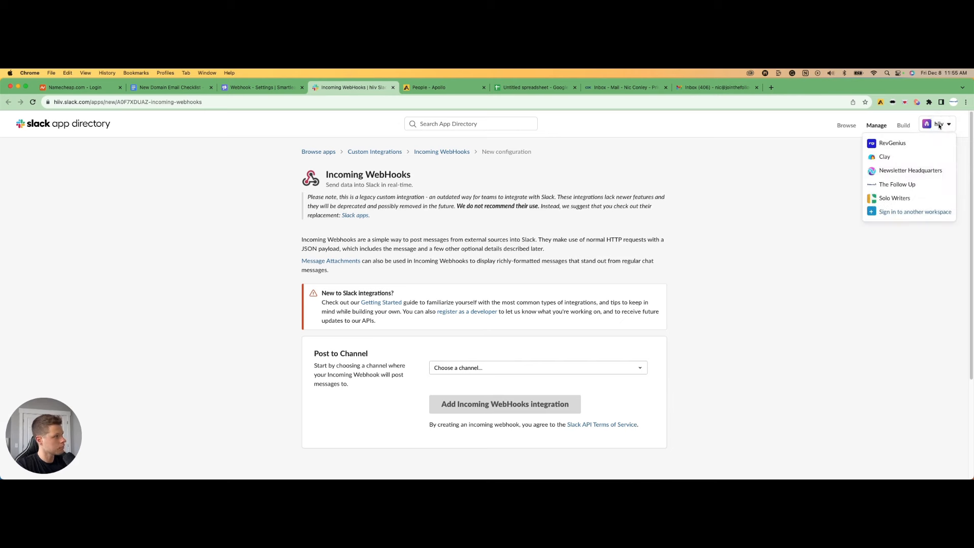
left_click(891, 186)
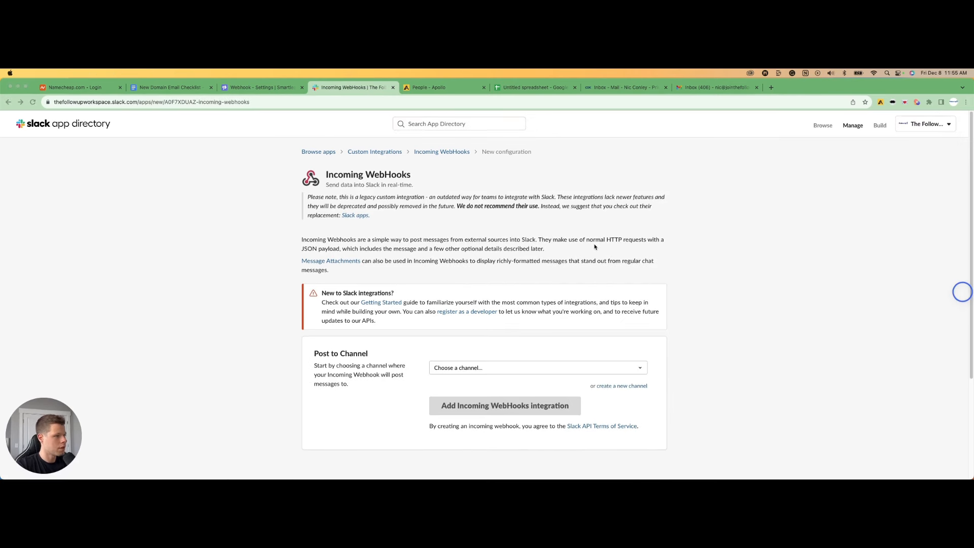
Choose the #newsletter-sponsor-replies channel and add the Incoming WebHooks integration
left_click(475, 369)
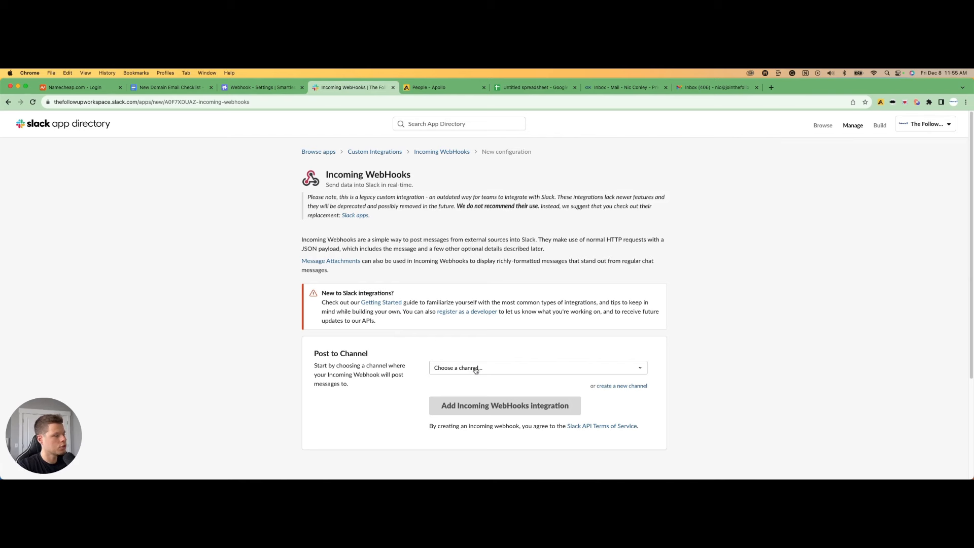
left_click(505, 370)
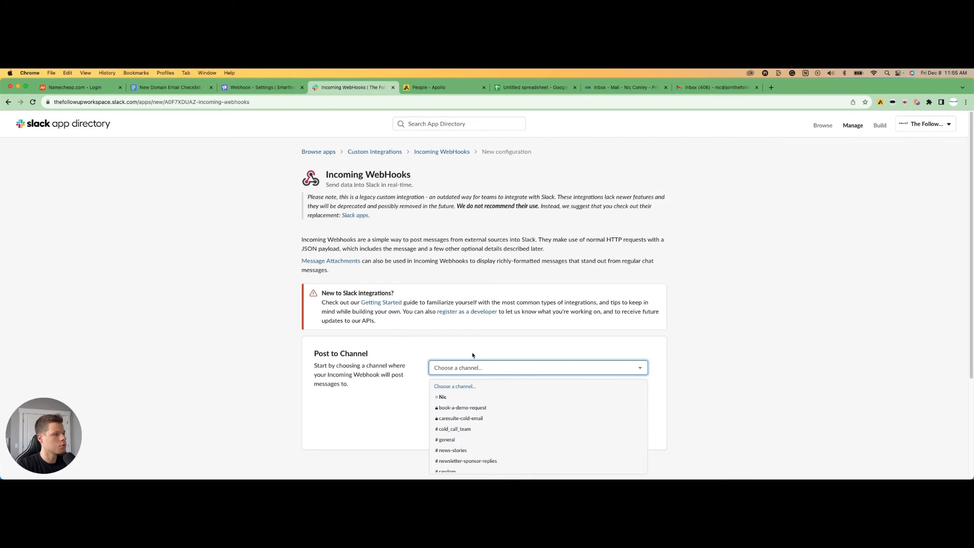
scroll(472, 355, "down", 1)
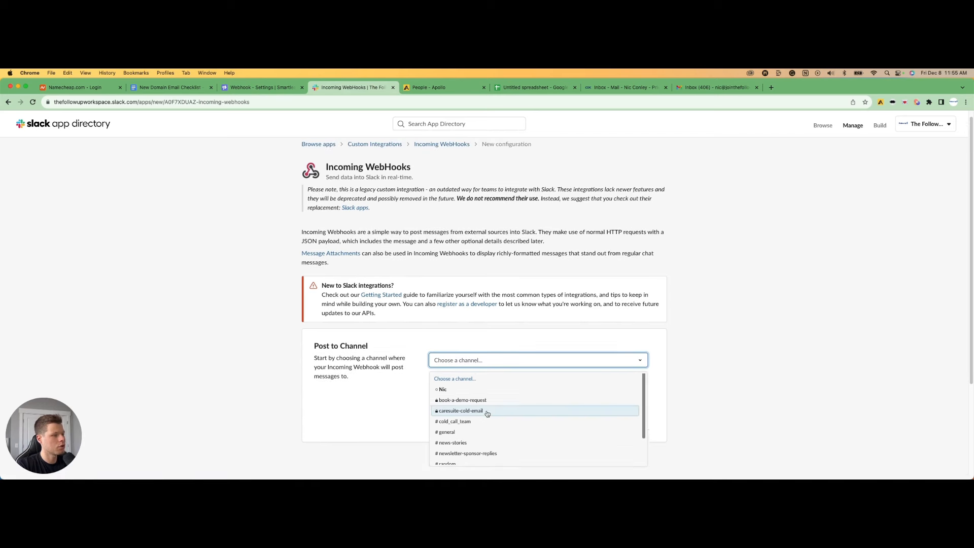
scroll(487, 414, "down", 2)
scroll(487, 413, "up", 2)
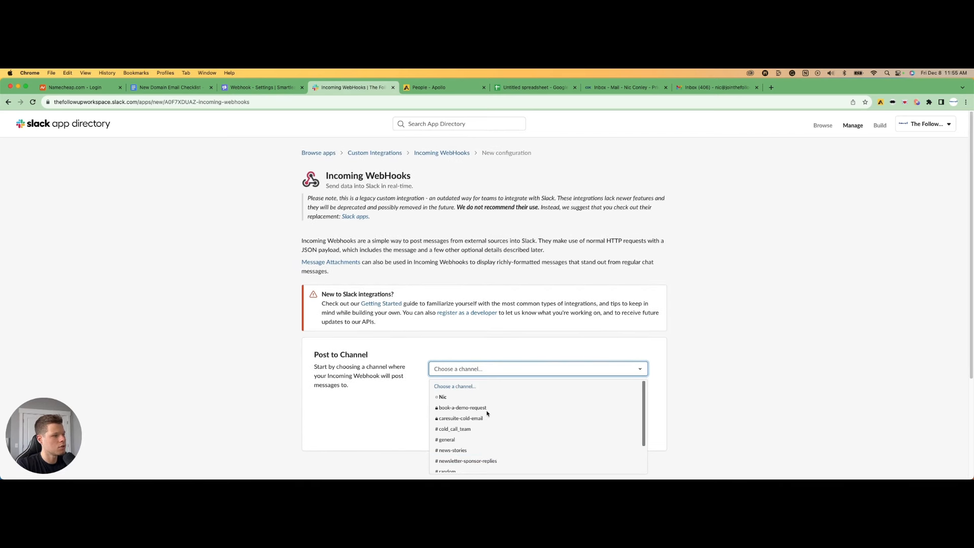
scroll(482, 411, "down", 3)
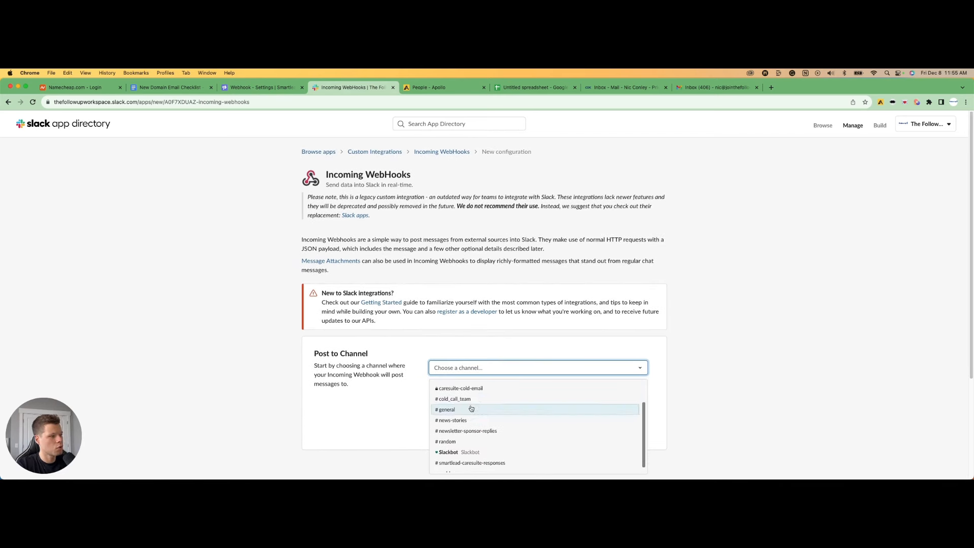
scroll(471, 408, "down", 1)
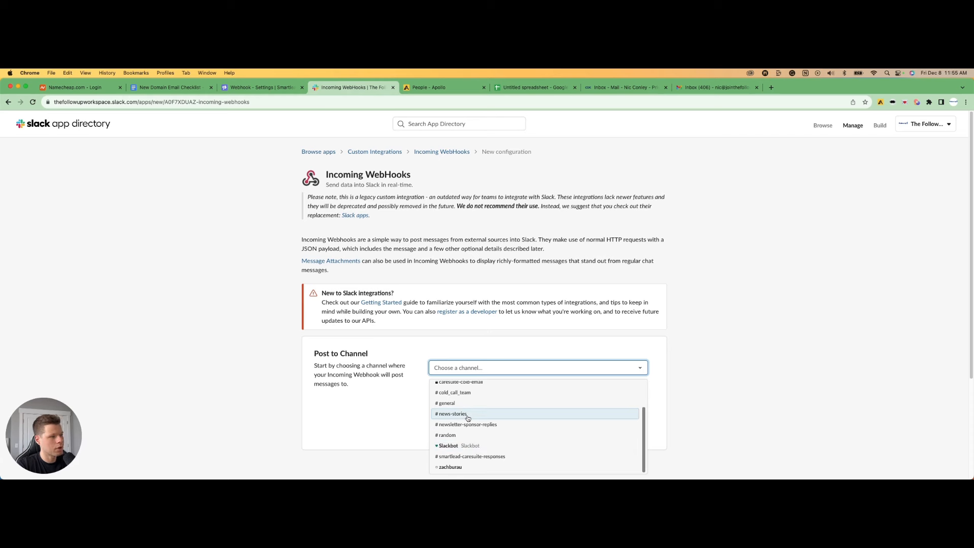
left_click(470, 431)
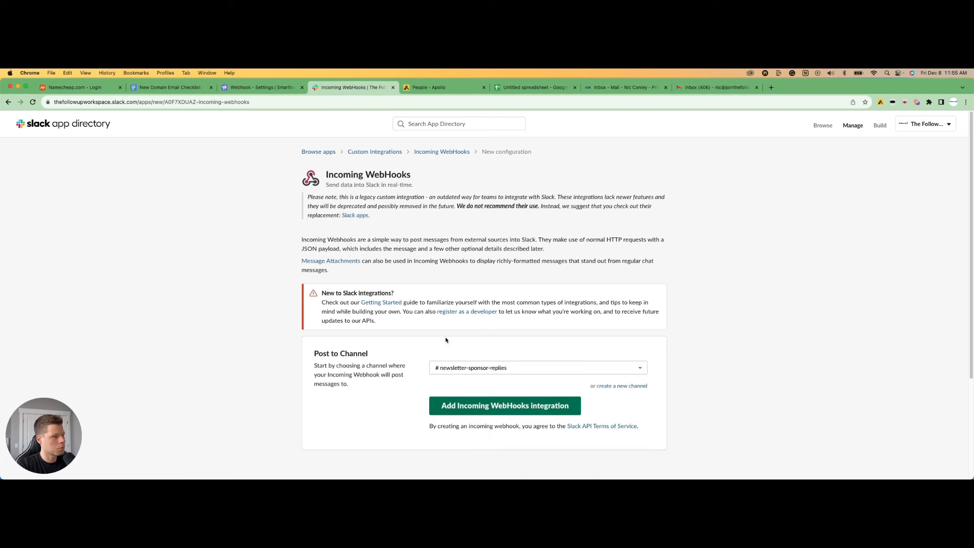
left_click(483, 409)
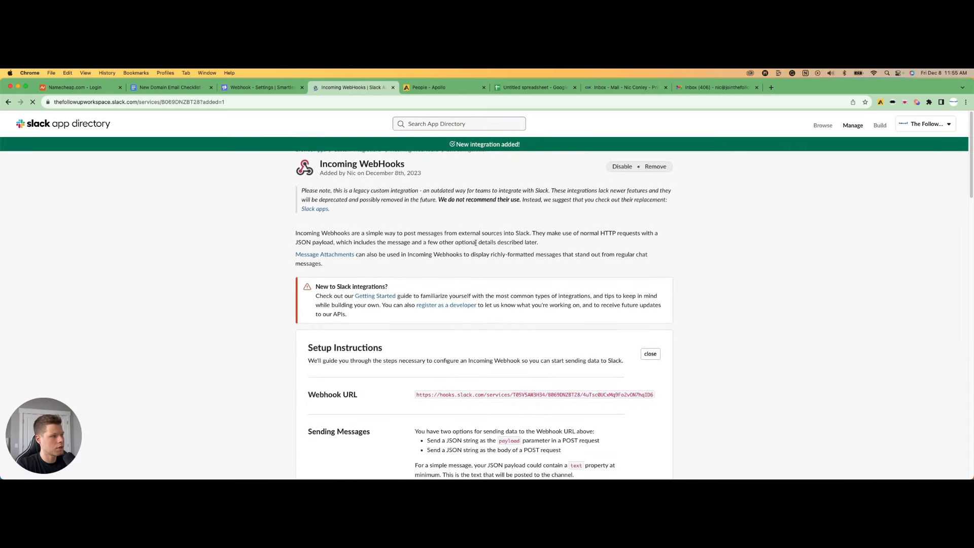
Copy the generated Slack webhook URL and paste it into the Smartlead webhook's URL field
triple_click(489, 395)
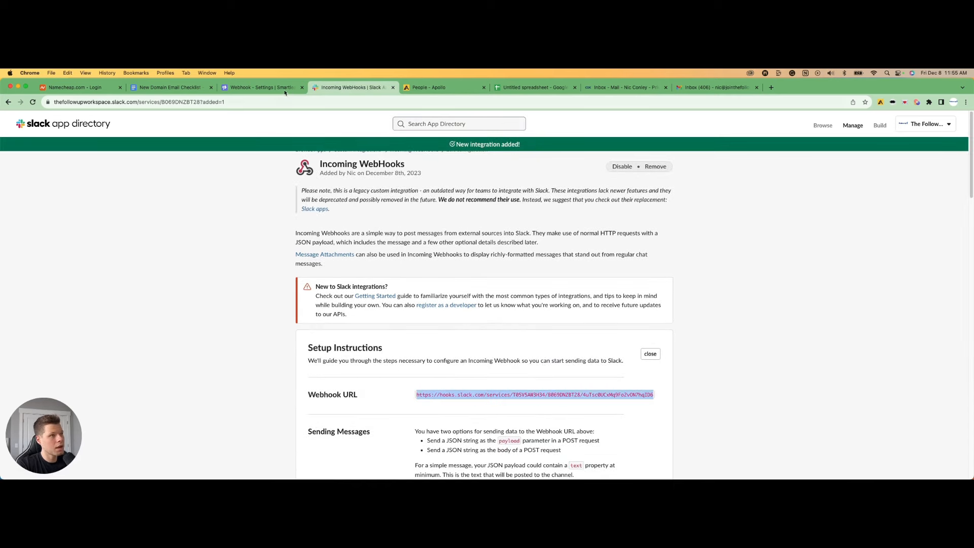
left_click(261, 87)
left_click(430, 262)
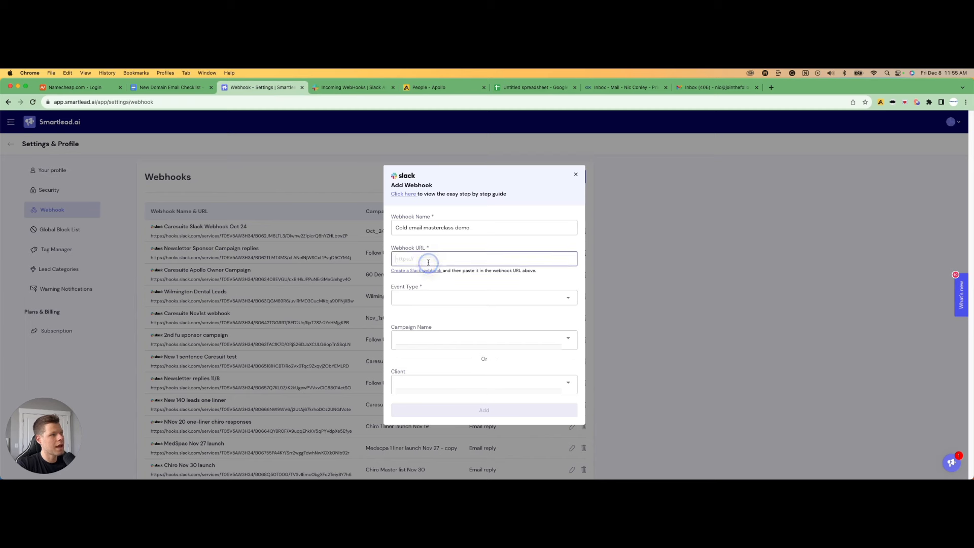
key("super+v")
Set the webhook's event type to EMAIL_REPLY
left_click(450, 304)
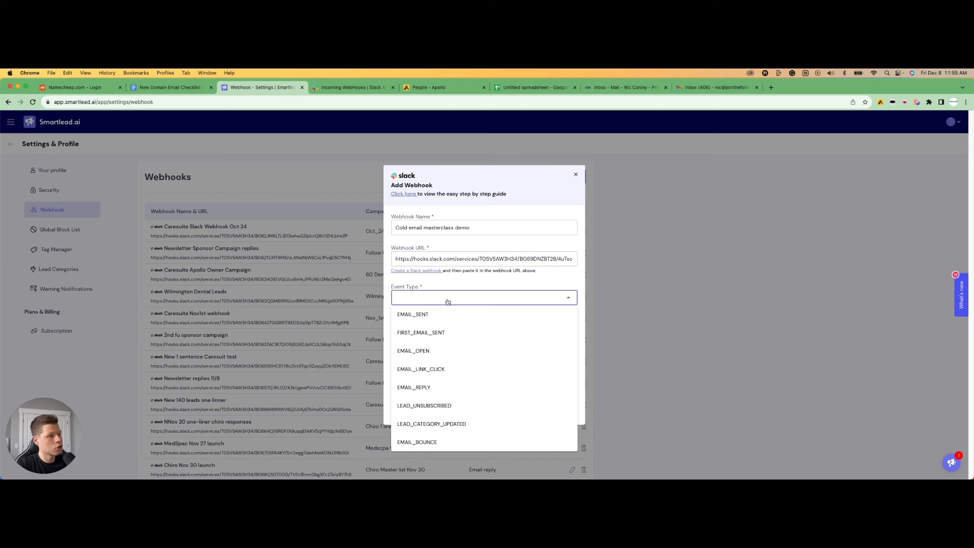
left_click(439, 387)
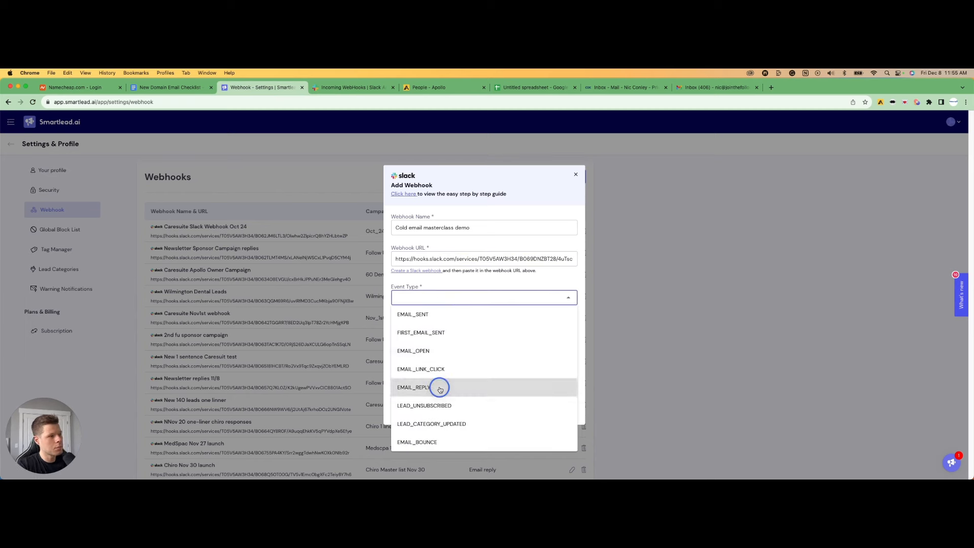
left_click(455, 295)
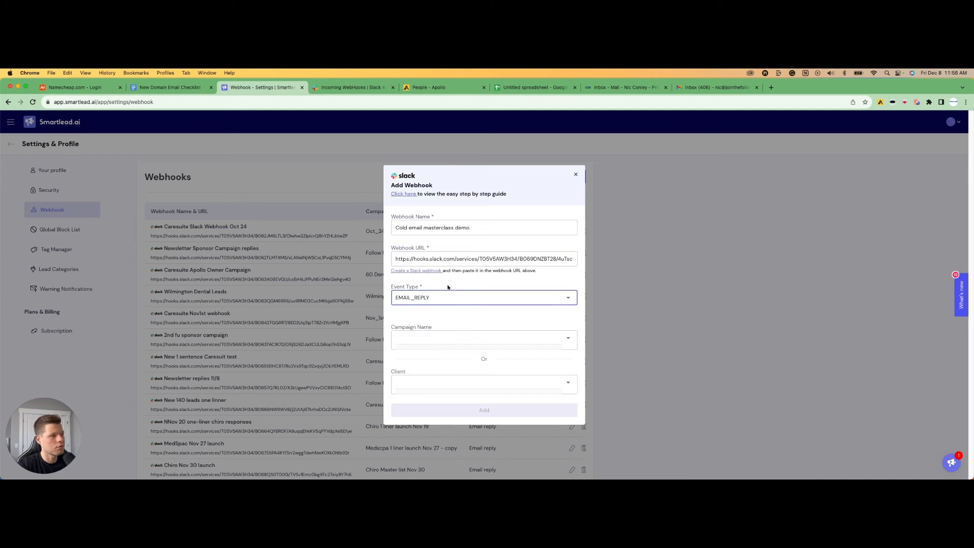
Assign the webhook to the Untitled Campaign and save it
left_click(445, 338)
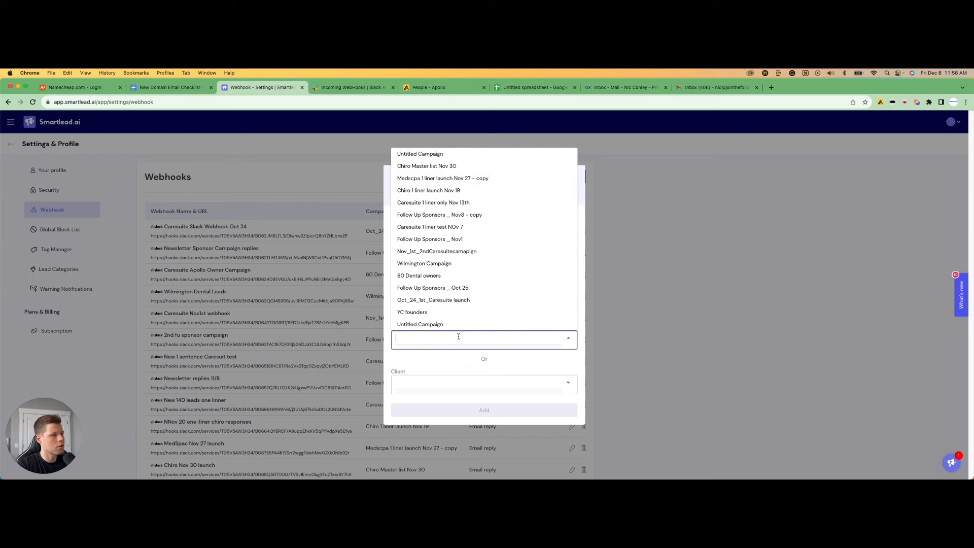
left_click(417, 154)
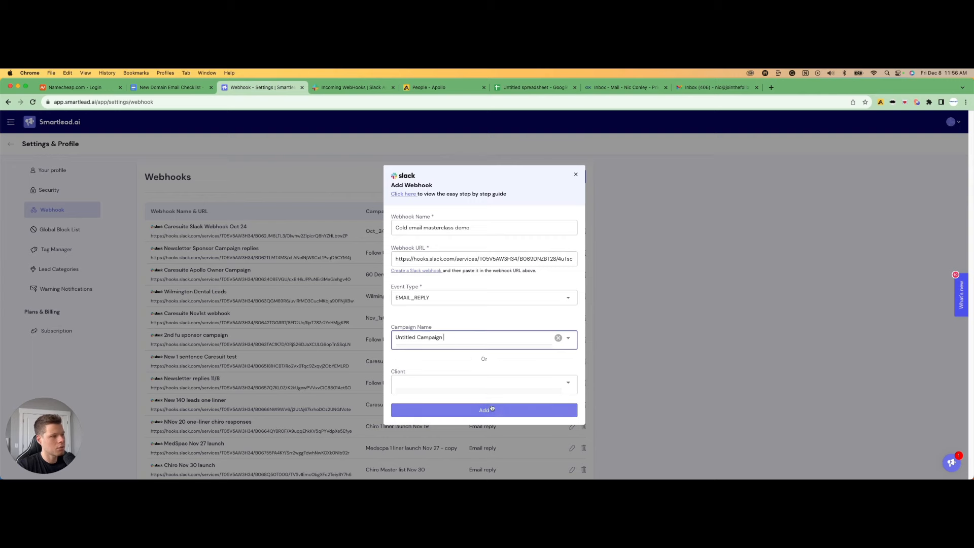
left_click(490, 408)
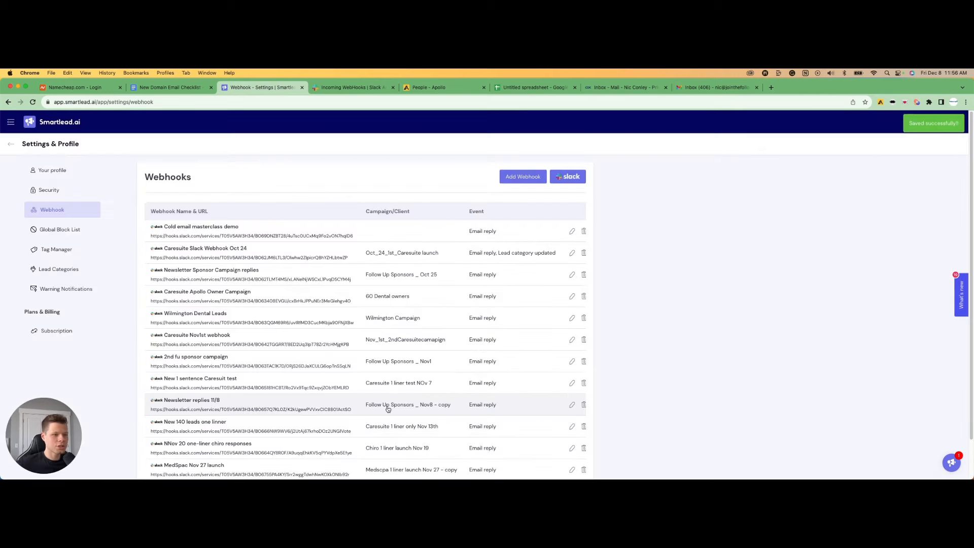